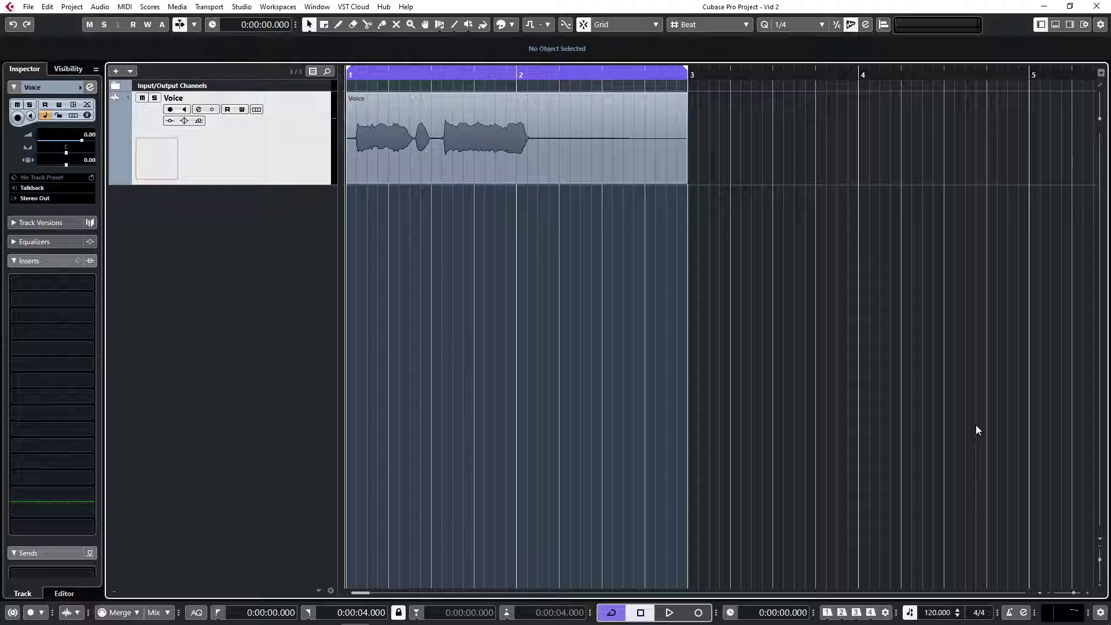
# Step: Open the settings for adding an audio track and review its audio input and channel configuration options
pyautogui.rightClick(226, 260)
pyautogui.click(268, 268)
pyautogui.moveTo(457, 99); pyautogui.dragTo(292, 65)
pyautogui.click(289, 148)
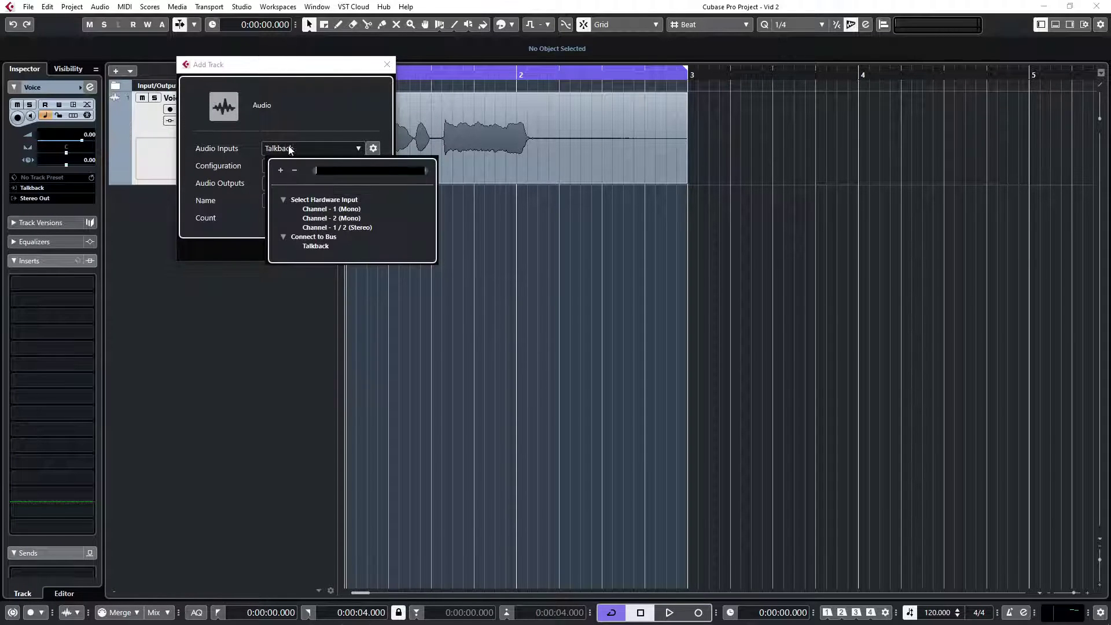
pyautogui.click(289, 149)
pyautogui.click(278, 166)
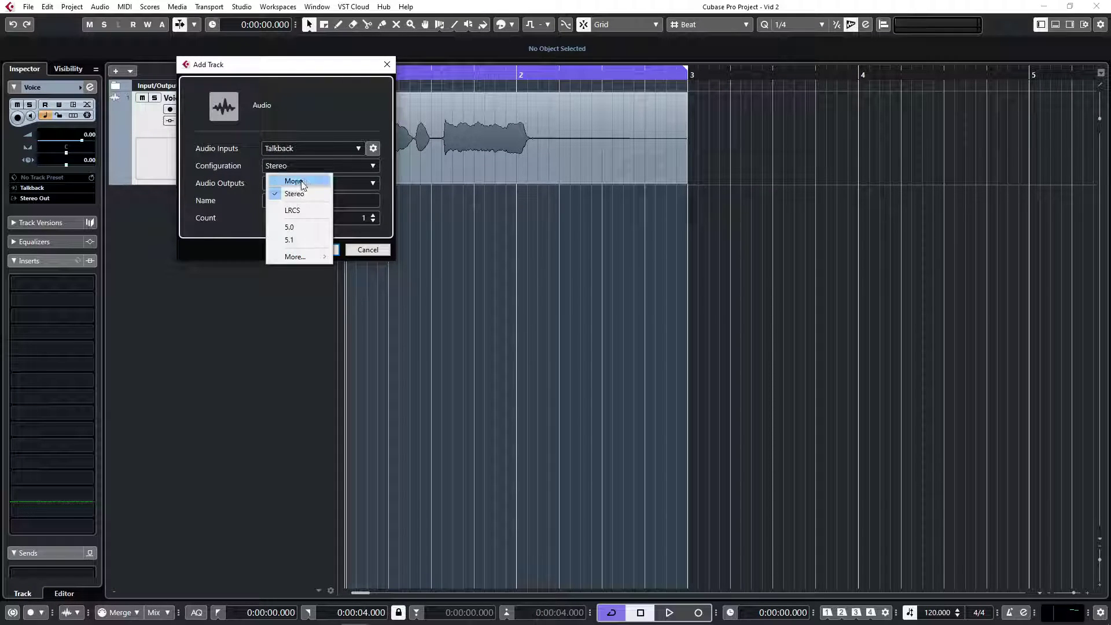
pyautogui.moveTo(300, 255)
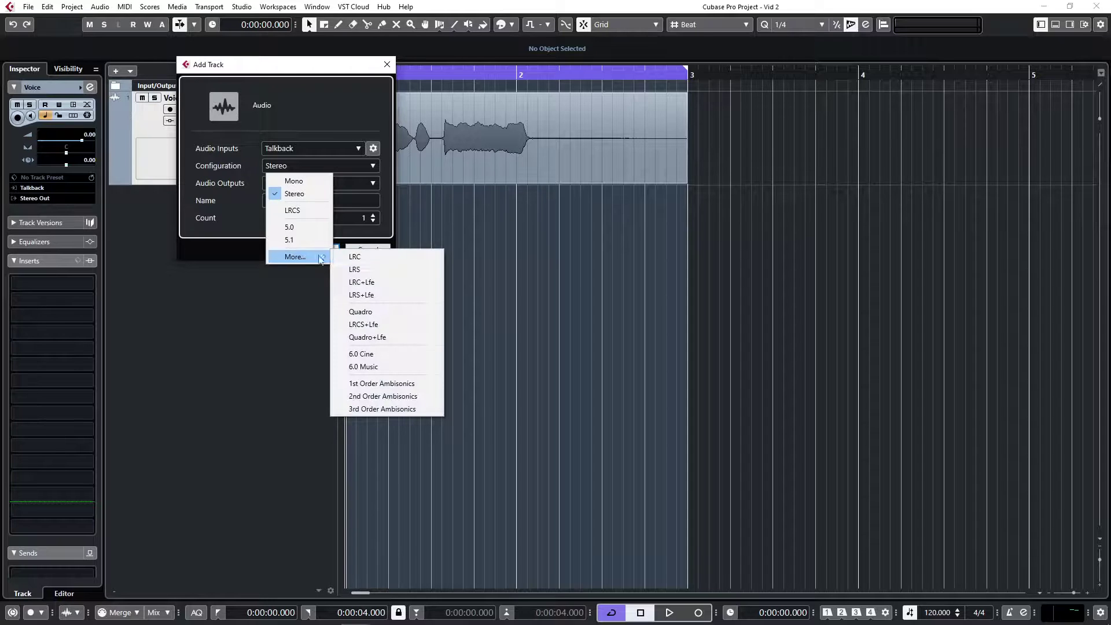
pyautogui.click(285, 94)
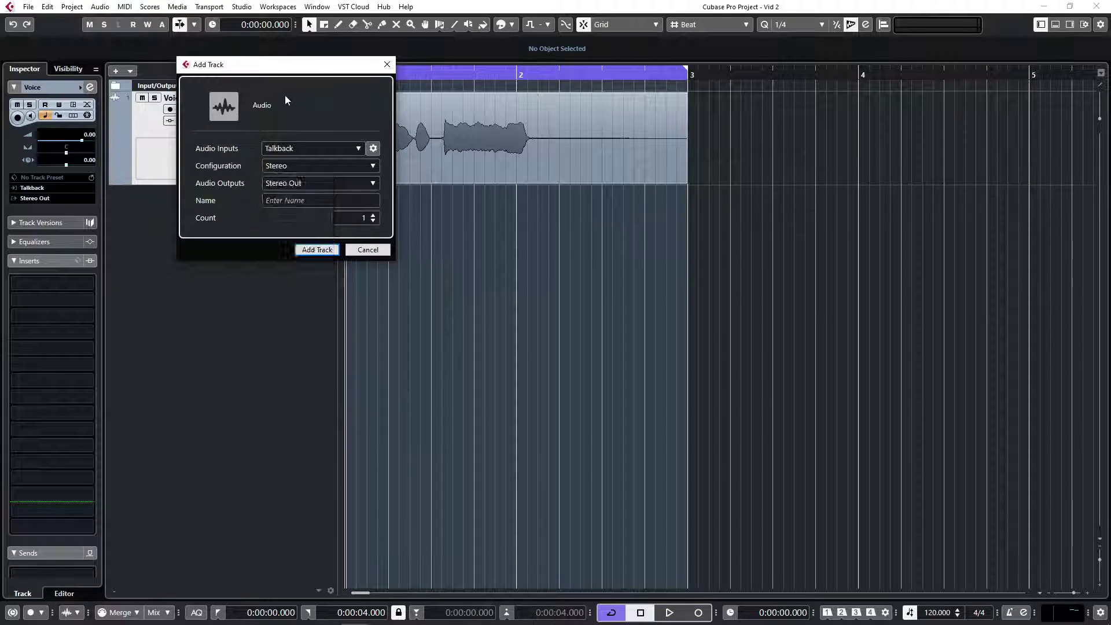
# Step: Set the new audio track's configuration to Mono, add it, and name it Mono
pyautogui.click(281, 168)
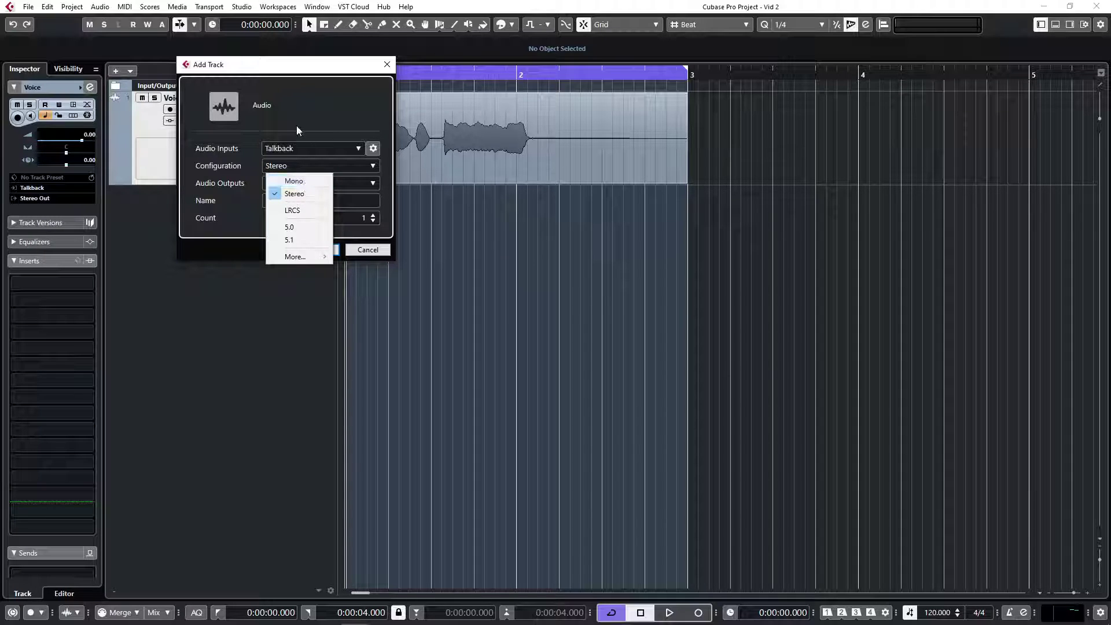
pyautogui.click(296, 179)
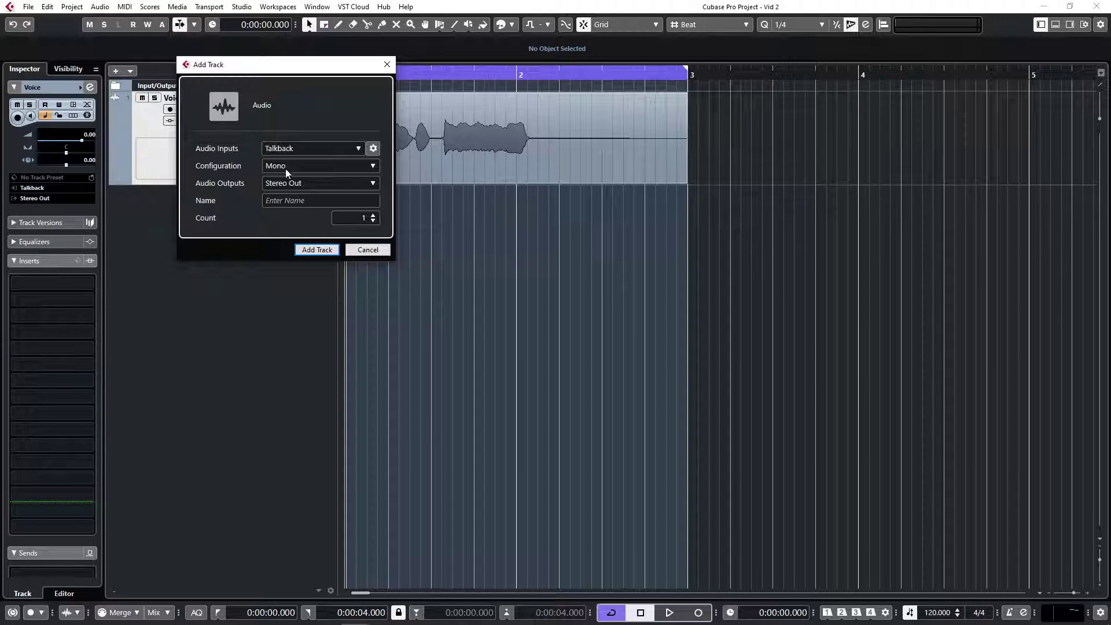
pyautogui.click(316, 250)
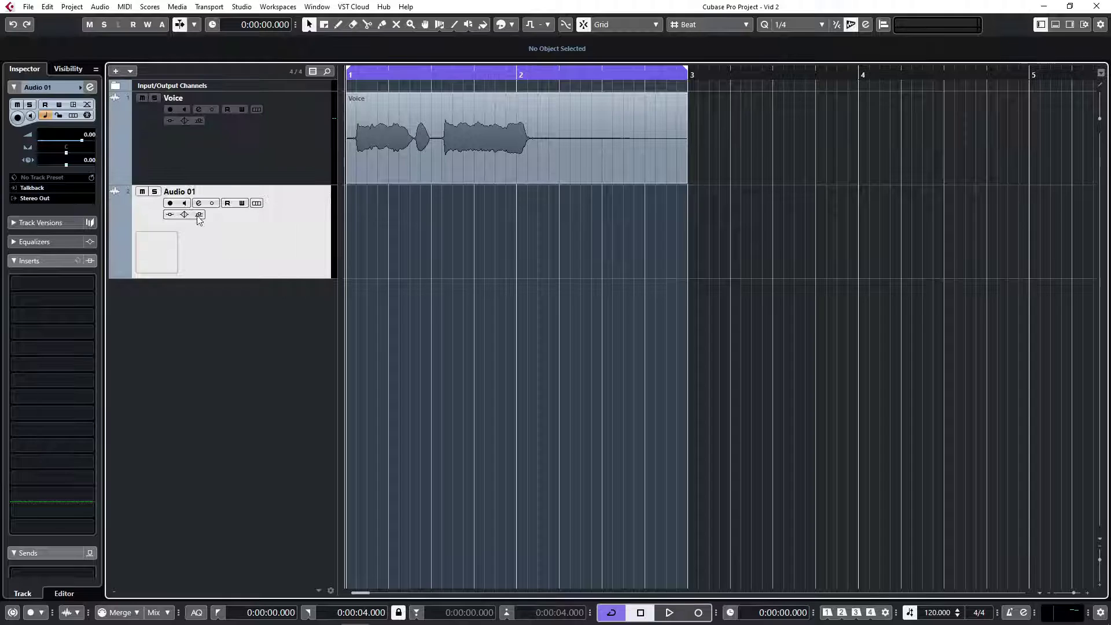
pyautogui.write('Mono')
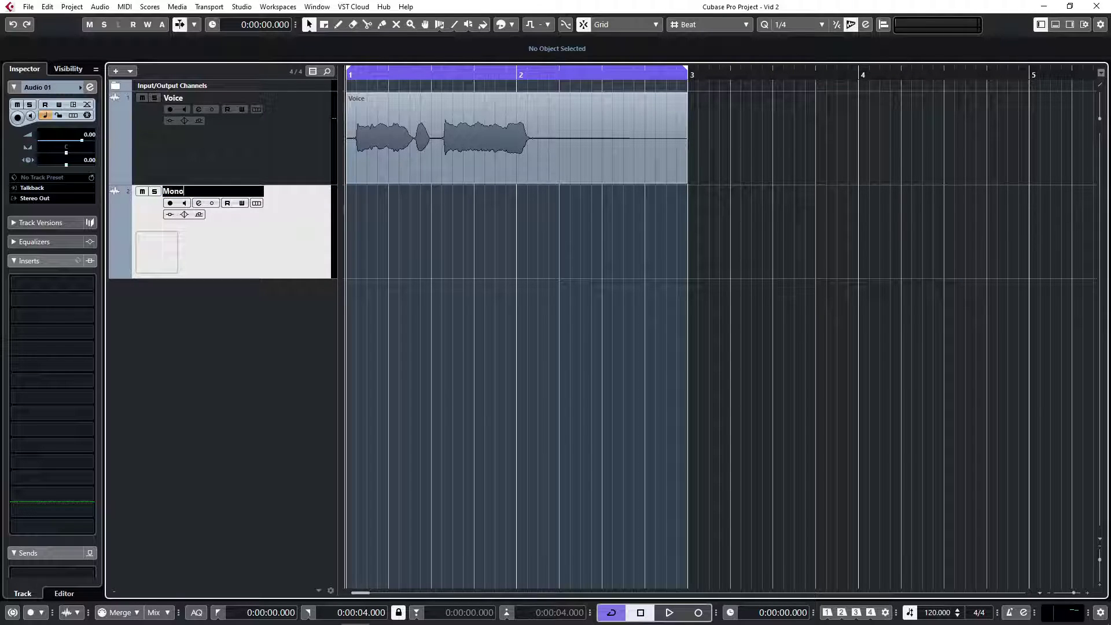
pyautogui.press('Return')
# Step: Add a second audio track with Stereo configuration and name it Stereo
pyautogui.rightClick(177, 326)
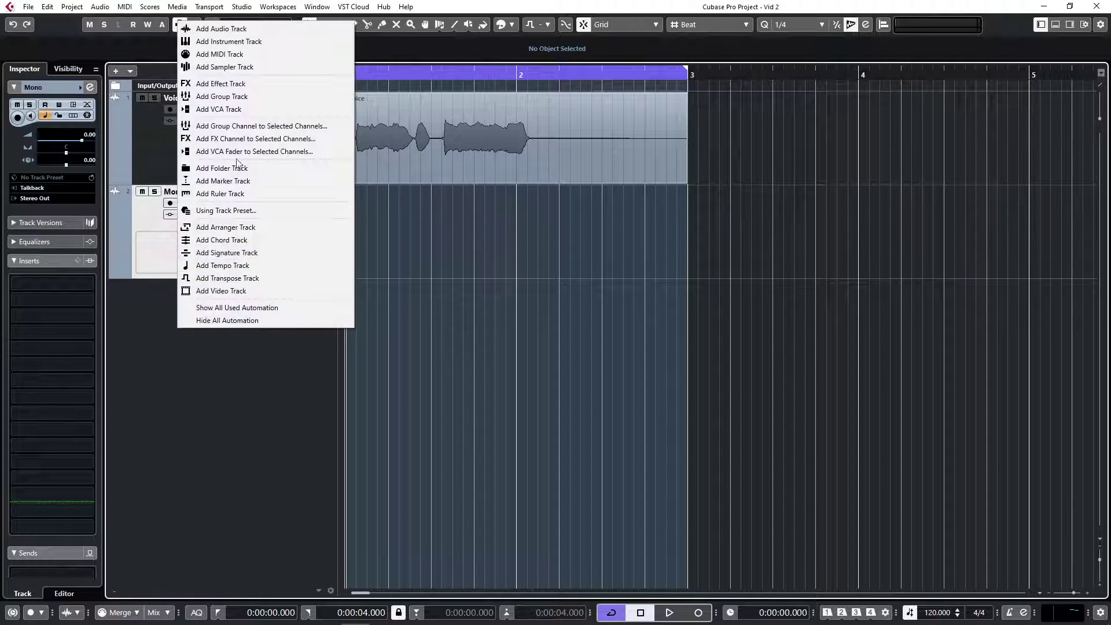
pyautogui.click(212, 28)
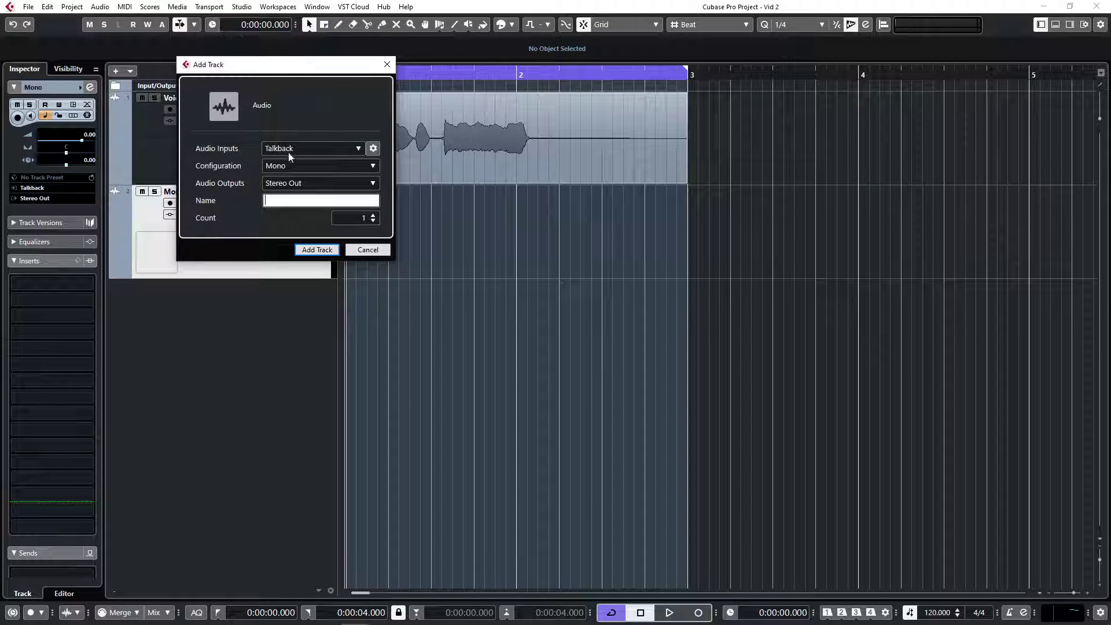
pyautogui.click(294, 166)
pyautogui.click(289, 192)
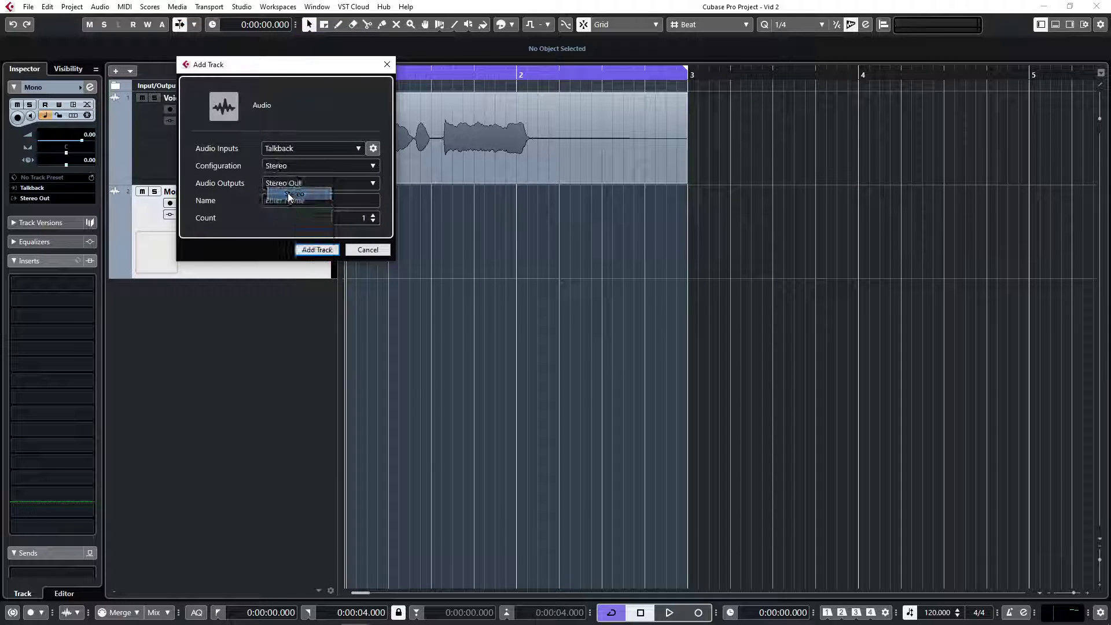
pyautogui.click(317, 250)
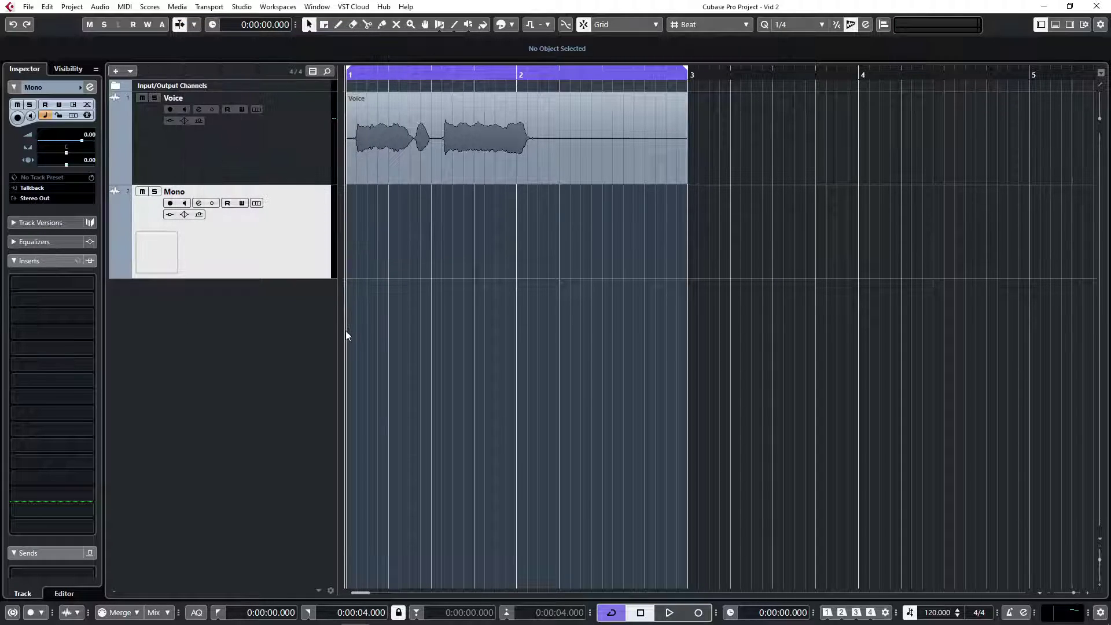
pyautogui.doubleClick(207, 283)
pyautogui.write('Stereo')
pyautogui.press('Return')
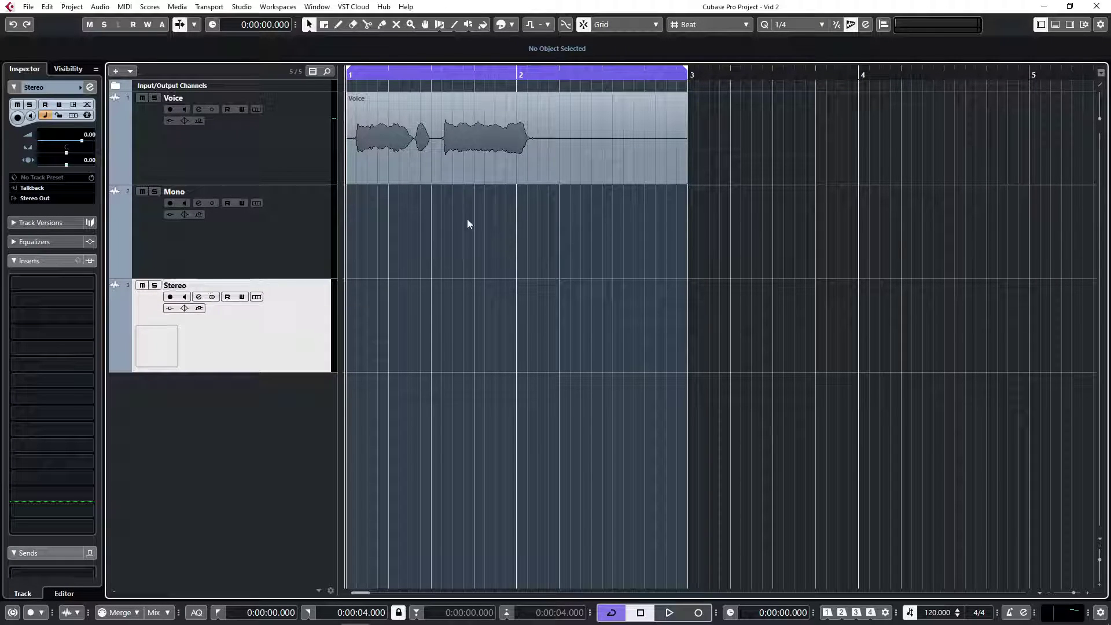
# Step: Move the Voice clip onto the Mono track and remove the emptied Voice track
pyautogui.click(449, 137)
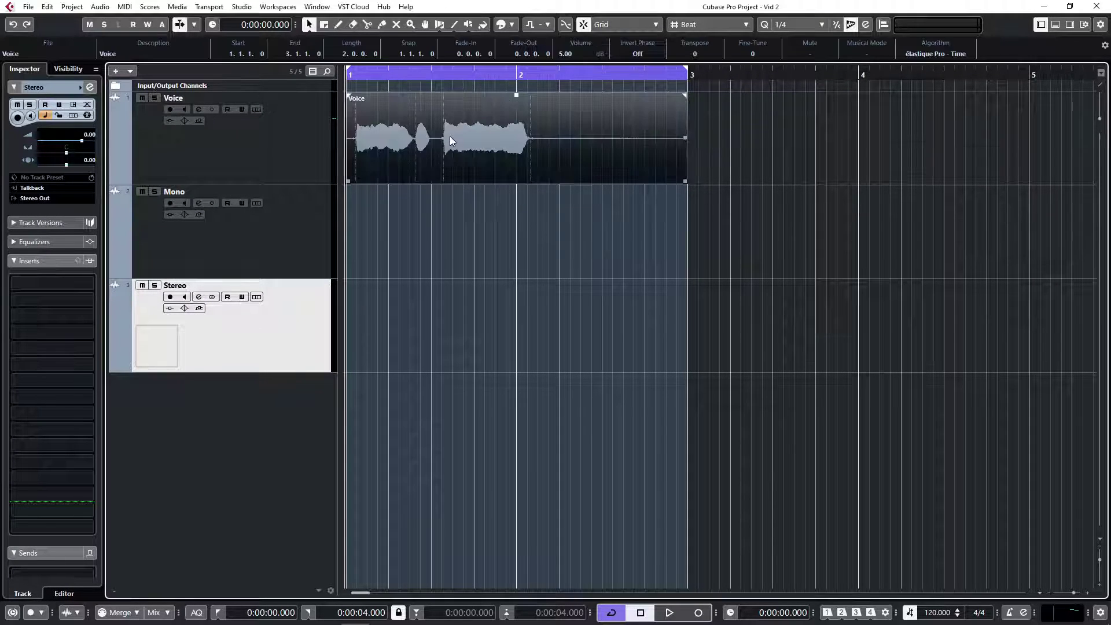
pyautogui.click(241, 150)
pyautogui.moveTo(347, 138); pyautogui.dragTo(380, 229)
pyautogui.rightClick(289, 152)
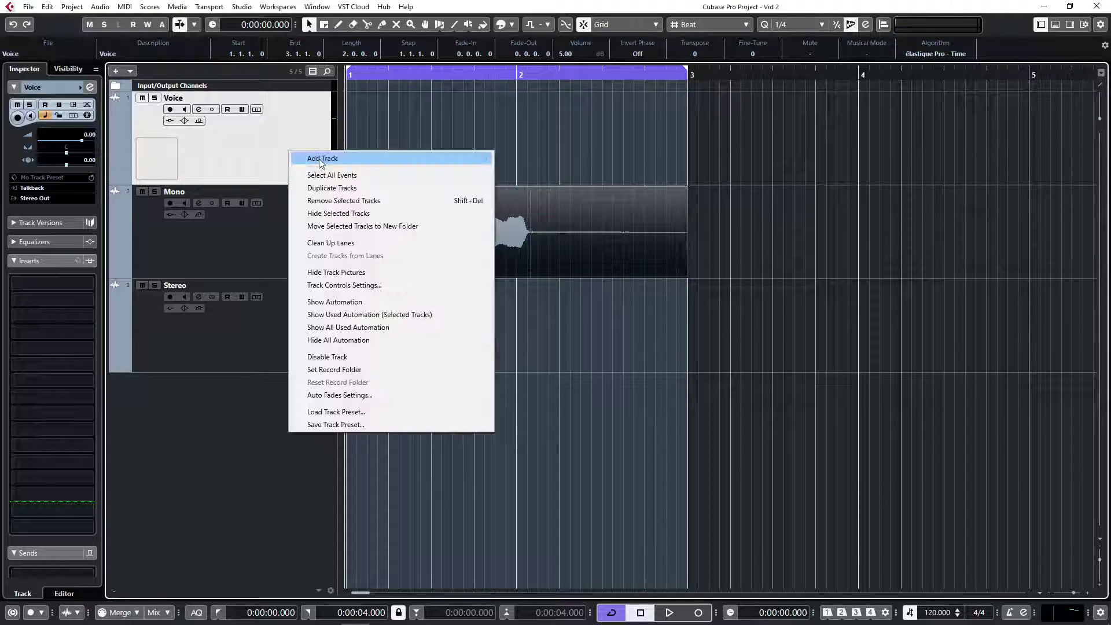
pyautogui.click(324, 201)
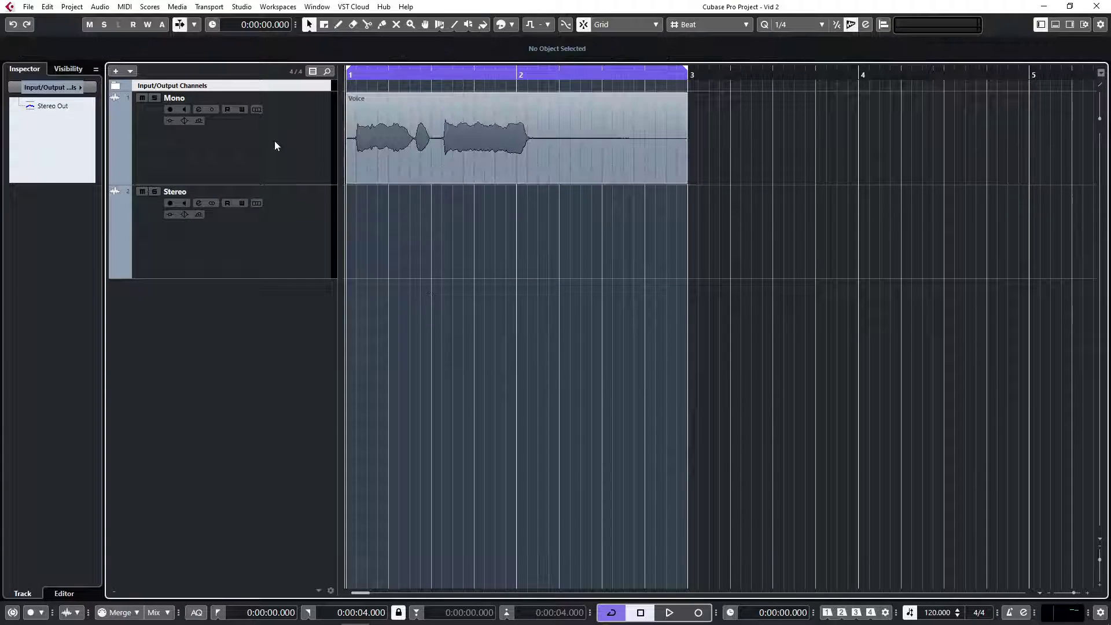
pyautogui.click(274, 145)
pyautogui.click(387, 148)
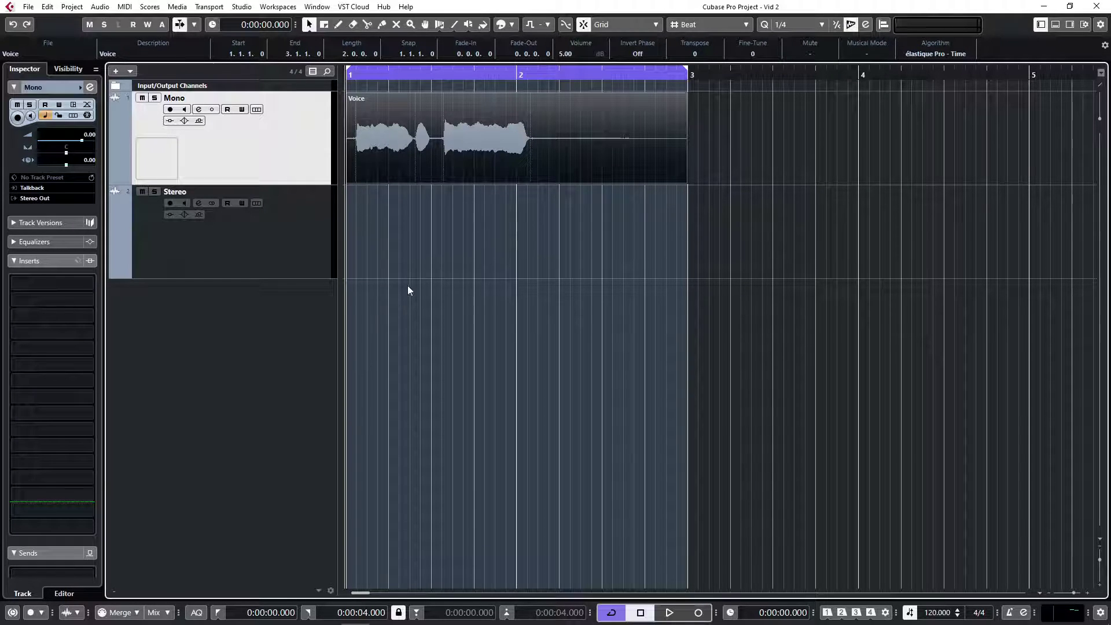
pyautogui.click(383, 172)
pyautogui.click(301, 208)
pyautogui.click(291, 175)
pyautogui.click(297, 205)
pyautogui.click(300, 168)
pyautogui.click(307, 229)
pyautogui.click(294, 149)
pyautogui.click(299, 206)
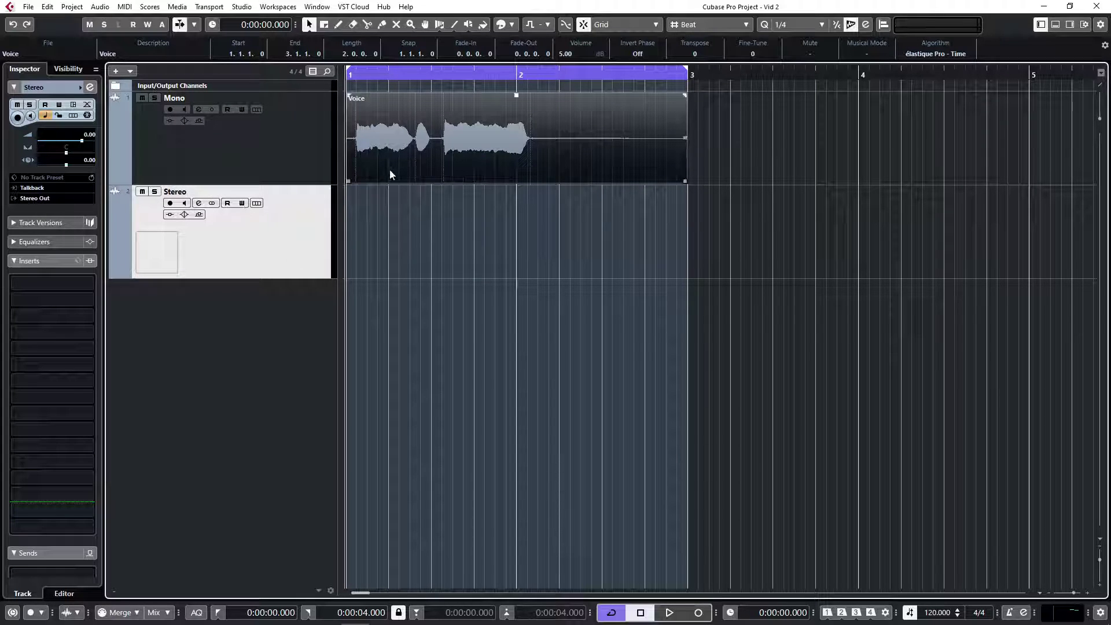
# Step: Move the Voice clip onto the Stereo track, and return it to the Mono track
pyautogui.moveTo(390, 172); pyautogui.dragTo(390, 266)
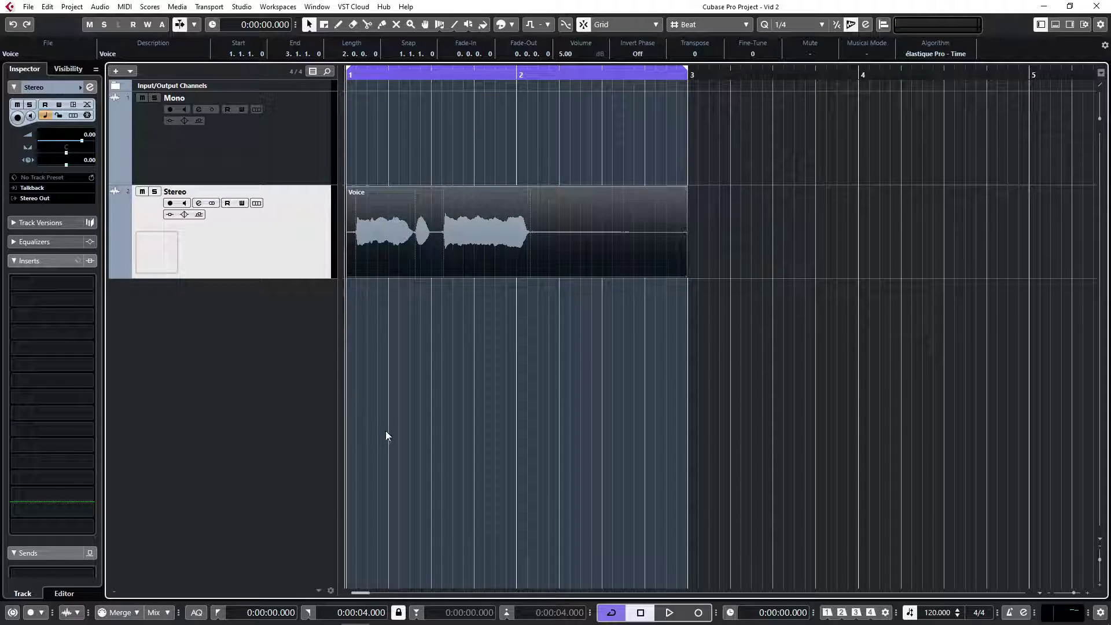
pyautogui.moveTo(394, 237); pyautogui.dragTo(386, 174)
pyautogui.click(389, 245)
pyautogui.click(424, 155)
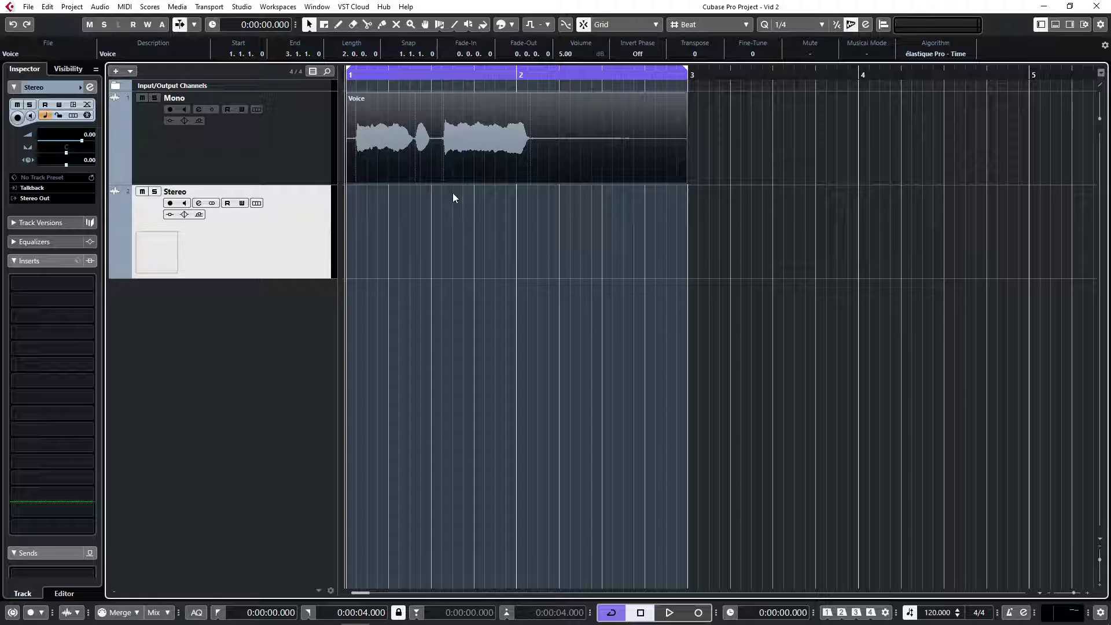
pyautogui.click(441, 230)
# Step: Examine the channel configuration options offered for a new group track, and cancel without adding it
pyautogui.click(303, 141)
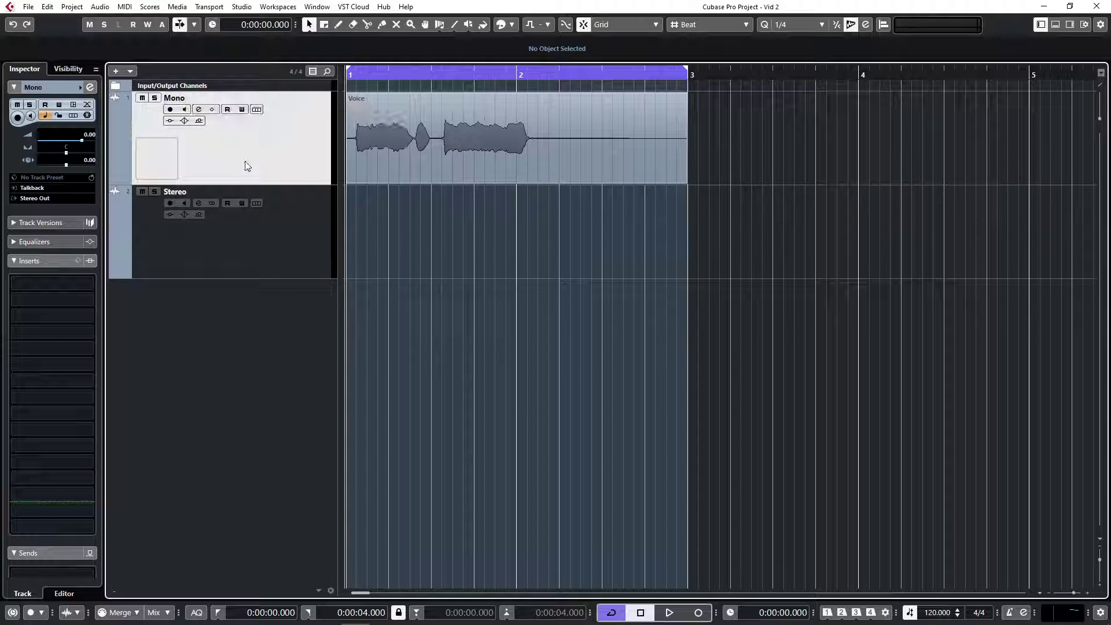
pyautogui.click(287, 249)
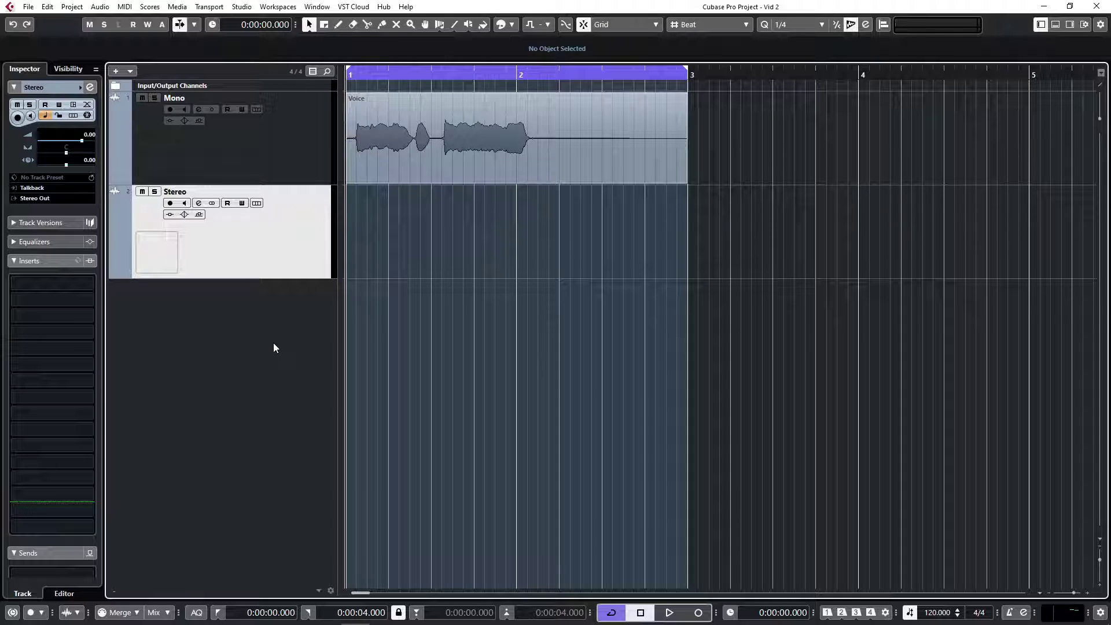
pyautogui.rightClick(280, 326)
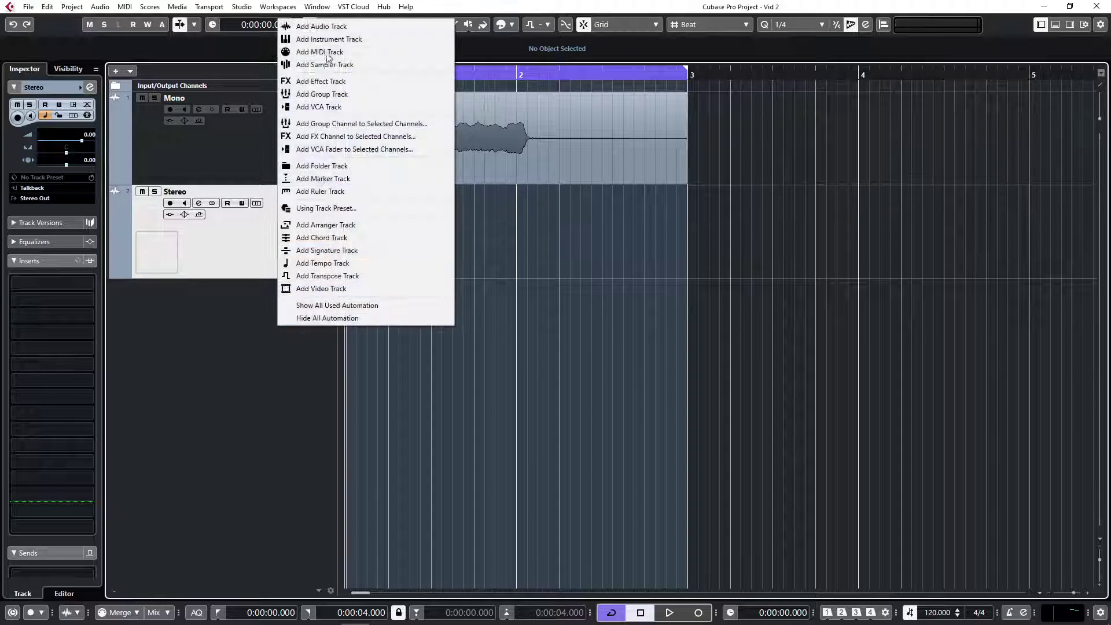
pyautogui.click(322, 95)
pyautogui.click(295, 151)
pyautogui.click(203, 132)
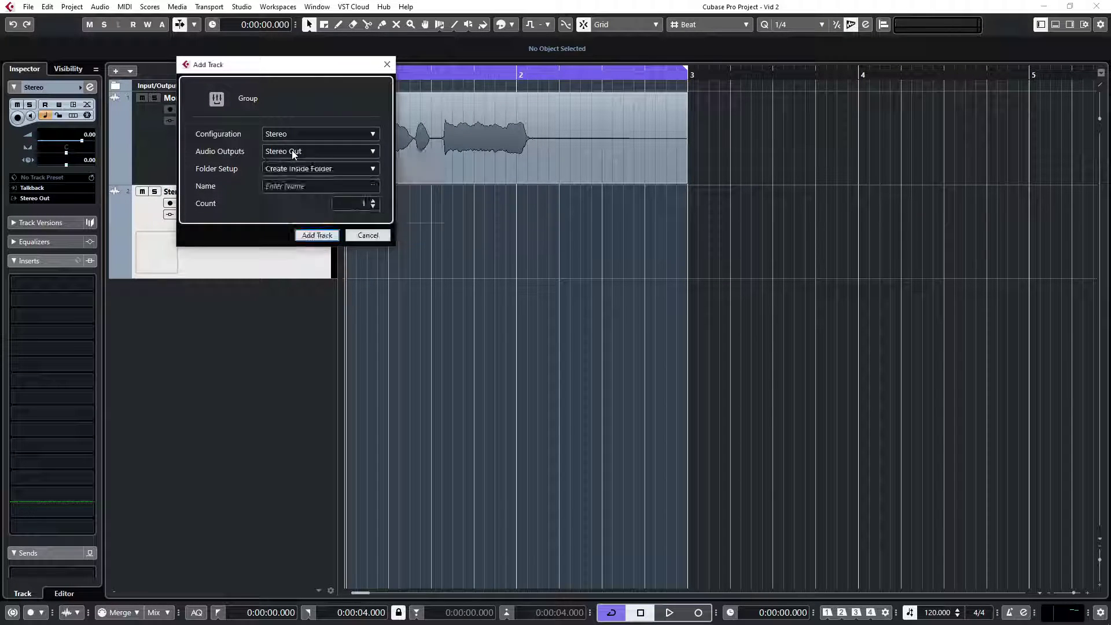
pyautogui.click(306, 134)
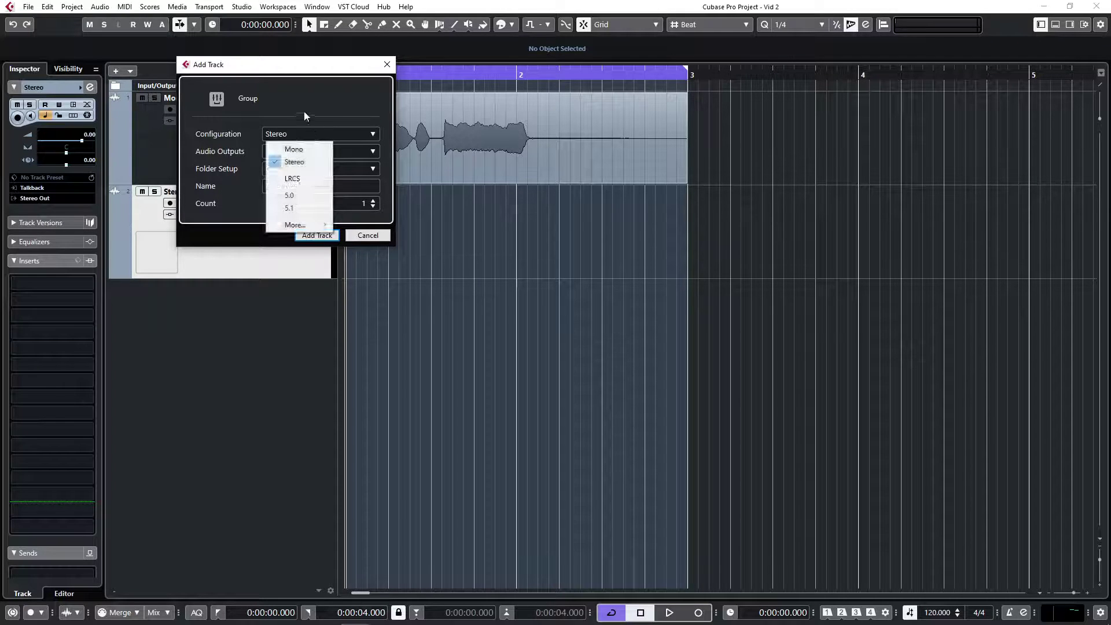
pyautogui.click(372, 234)
# Step: Examine the channel configuration options offered for a new effect track, and cancel without adding it
pyautogui.rightClick(256, 333)
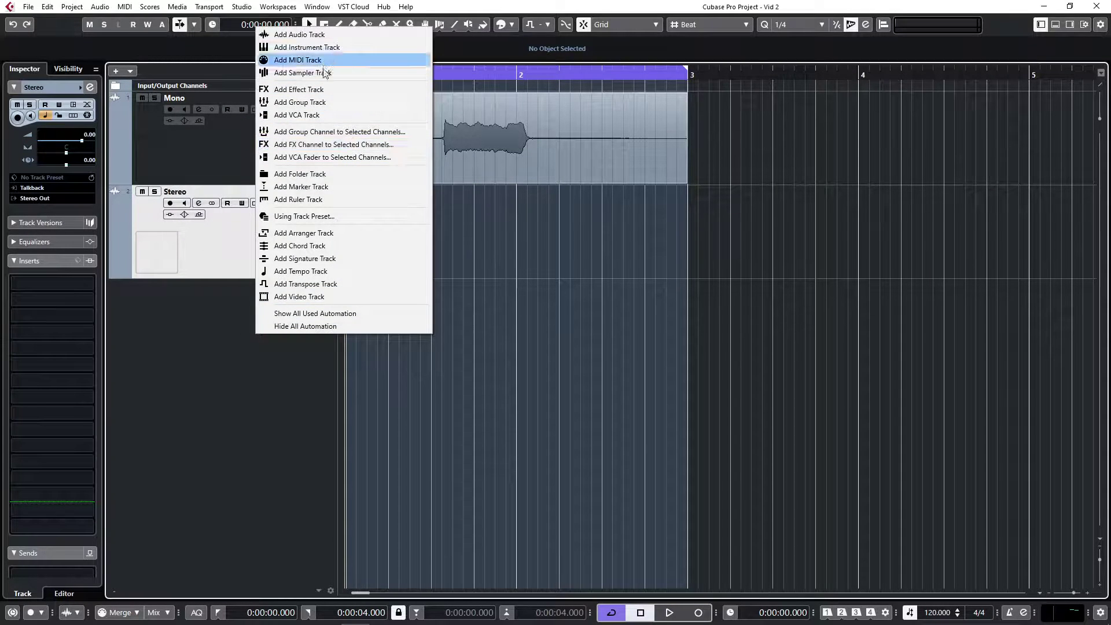
pyautogui.click(299, 89)
pyautogui.click(278, 152)
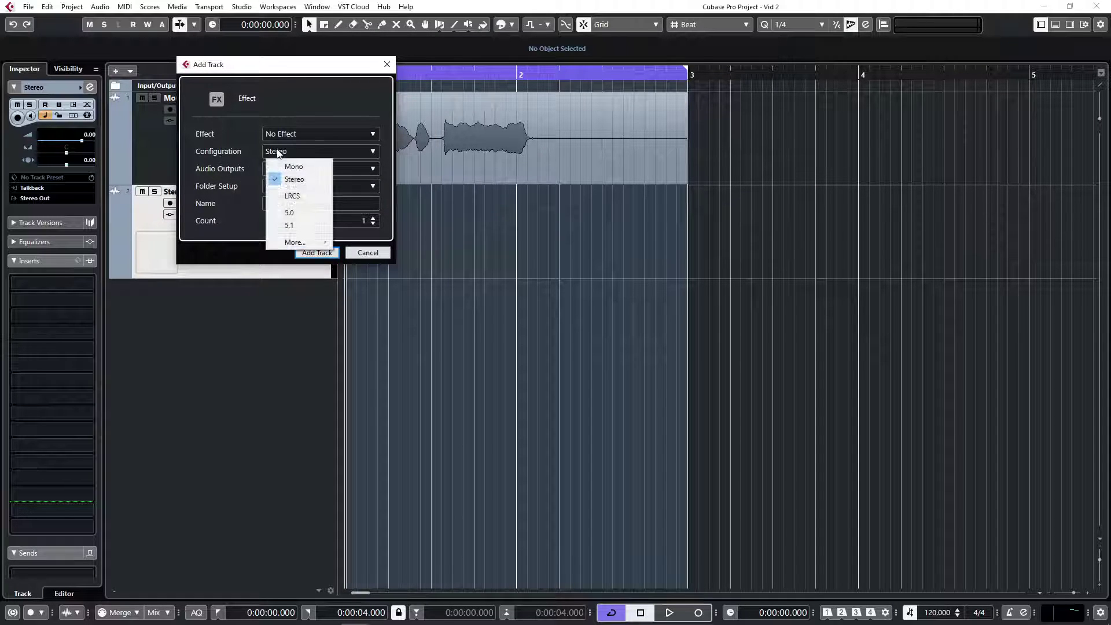
pyautogui.click(245, 149)
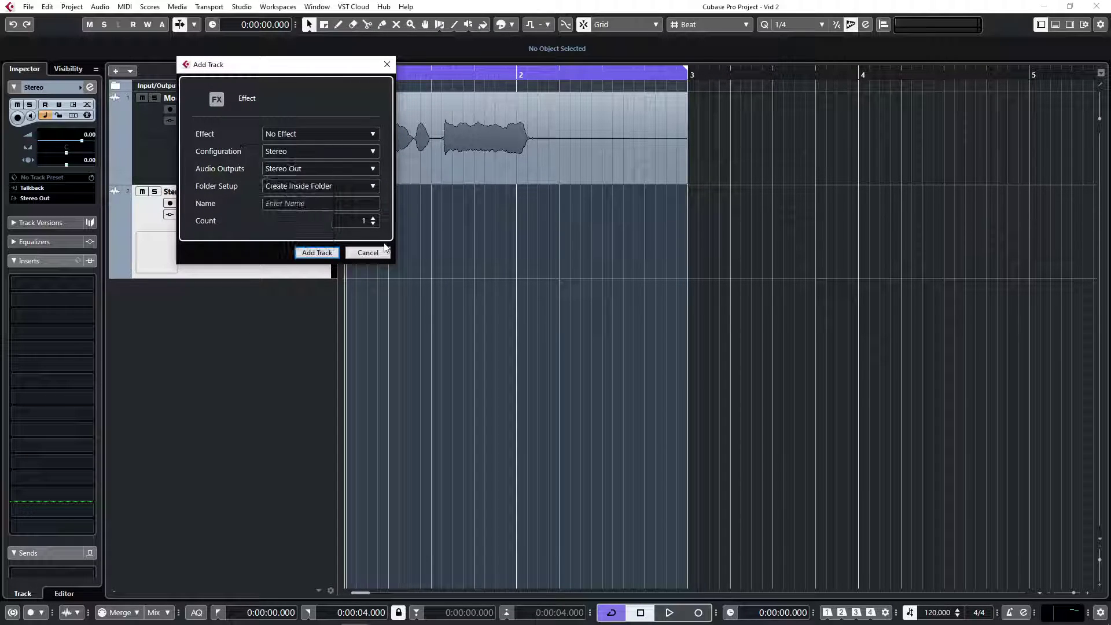
pyautogui.click(384, 250)
# Step: Compare the channel format indicators on the Mono and Stereo tracks in the track list
pyautogui.click(265, 142)
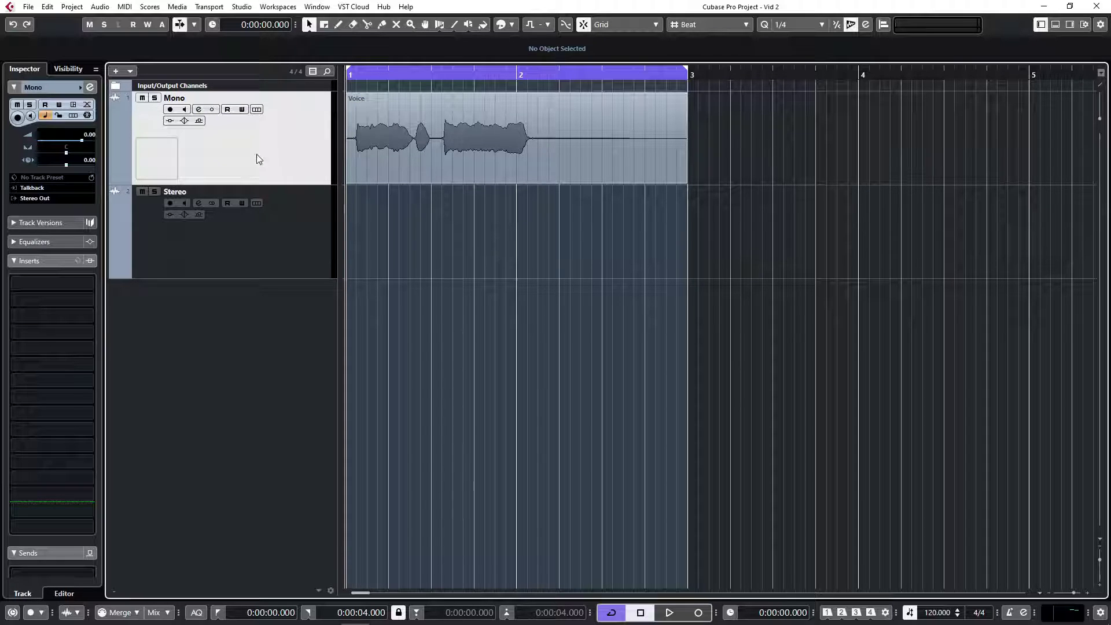
pyautogui.click(215, 206)
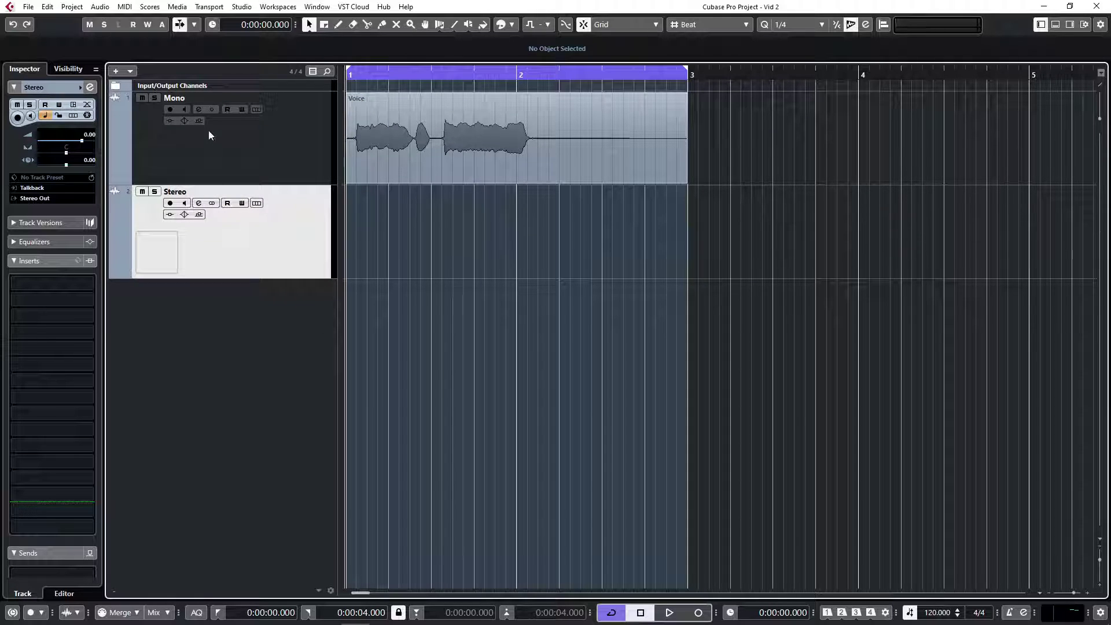
pyautogui.click(219, 119)
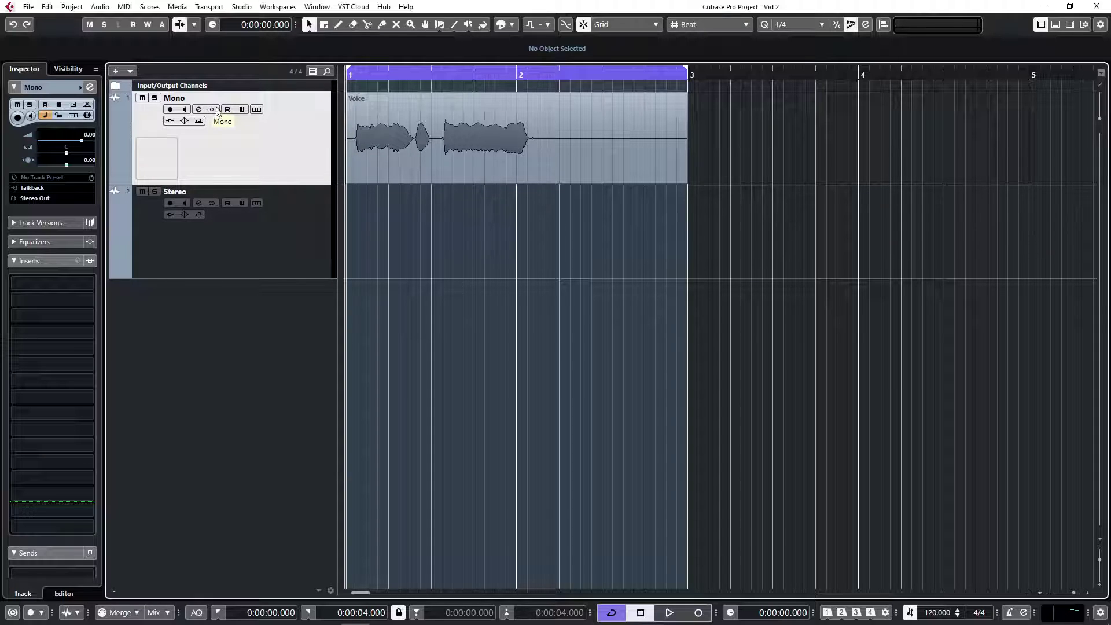
pyautogui.click(213, 204)
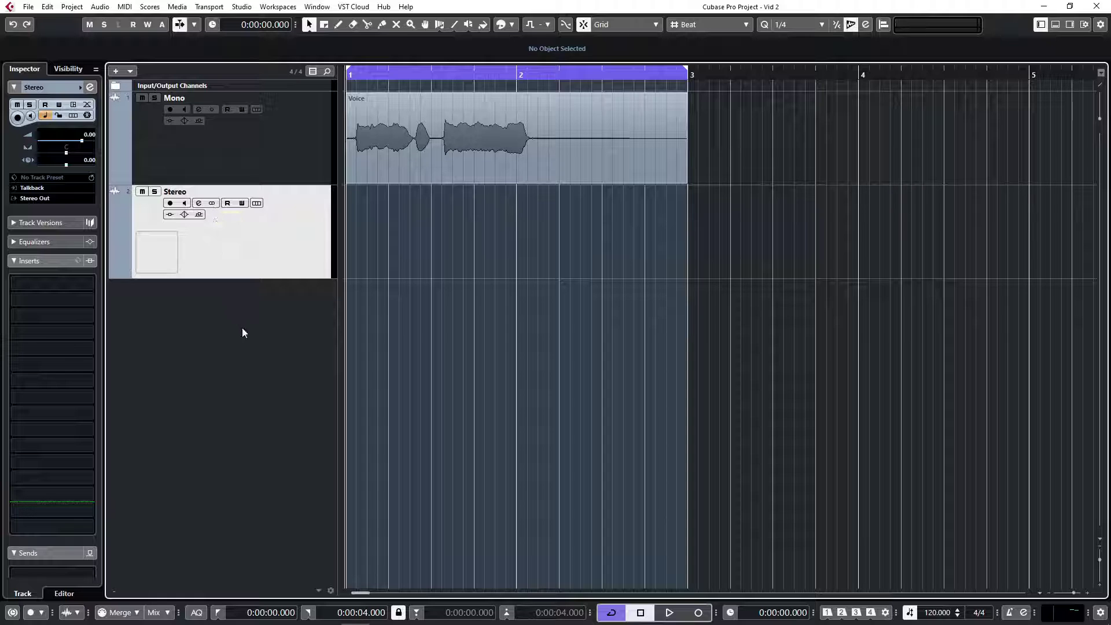
# Step: Open the MixConsole and add a group track with the default settings
pyautogui.press('F3')
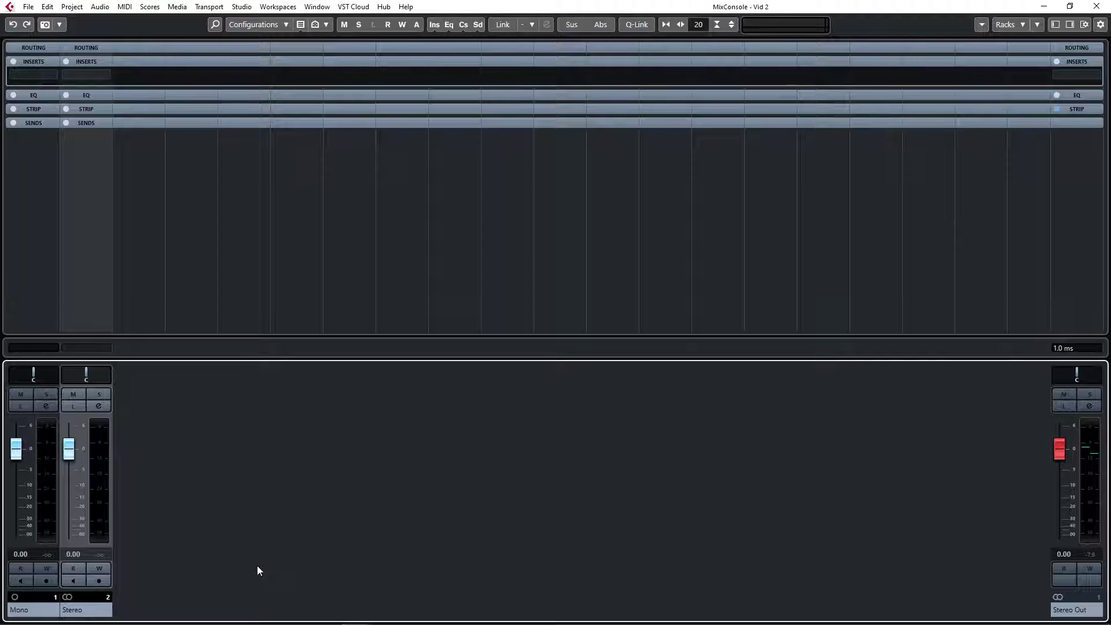
pyautogui.rightClick(176, 398)
pyautogui.click(203, 190)
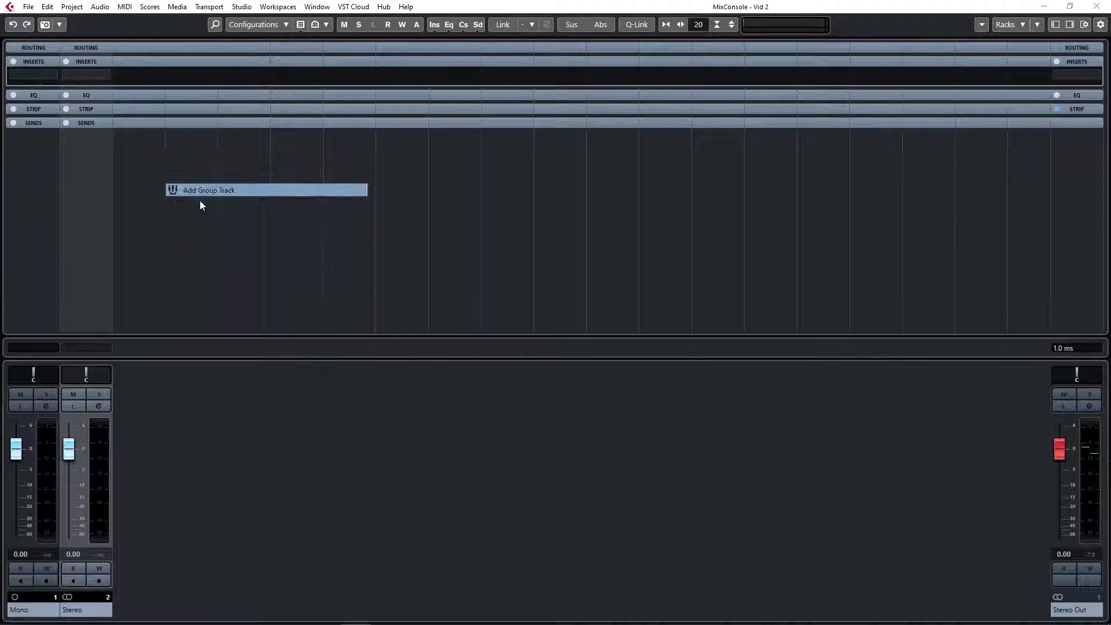
pyautogui.click(315, 239)
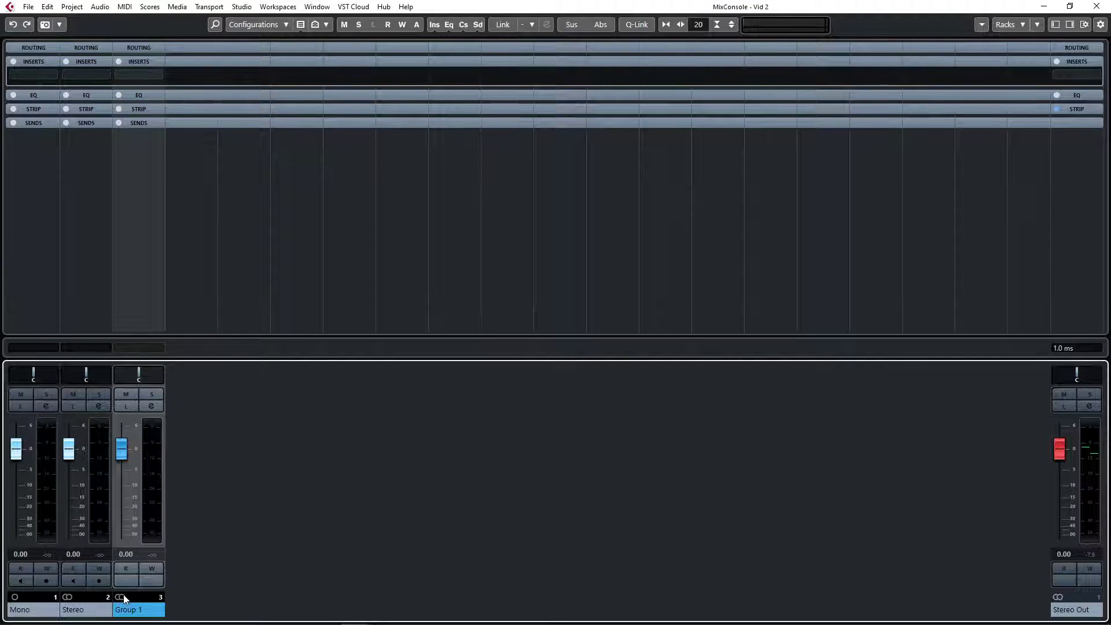
# Step: Delete the new group channel, return to the project window and select the Mono track
pyautogui.press('Delete')
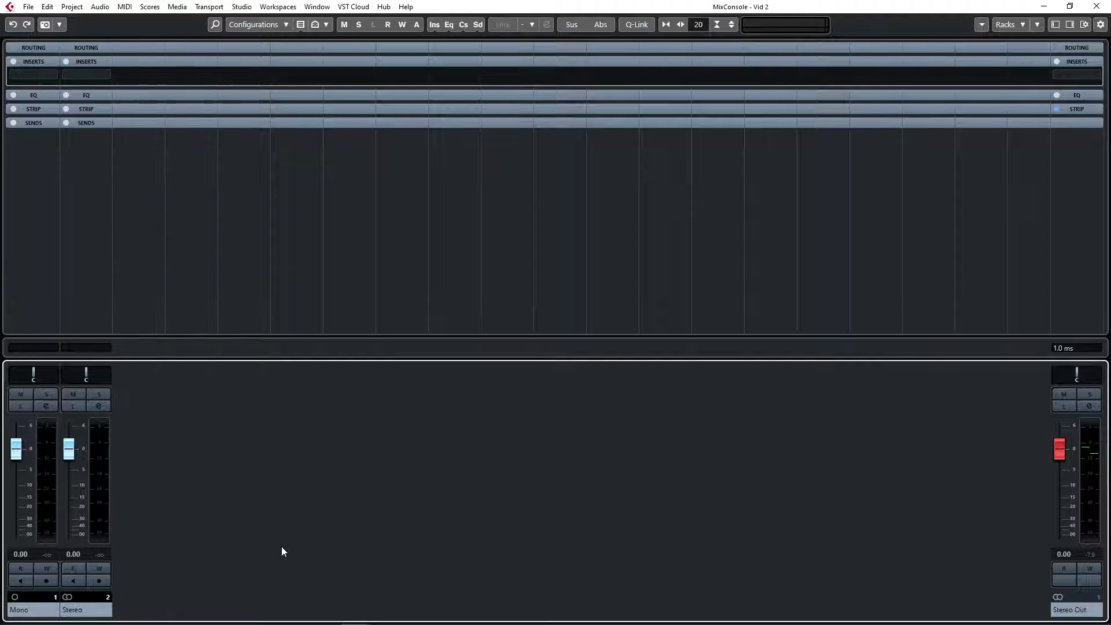
pyautogui.press('F3')
pyautogui.click(294, 113)
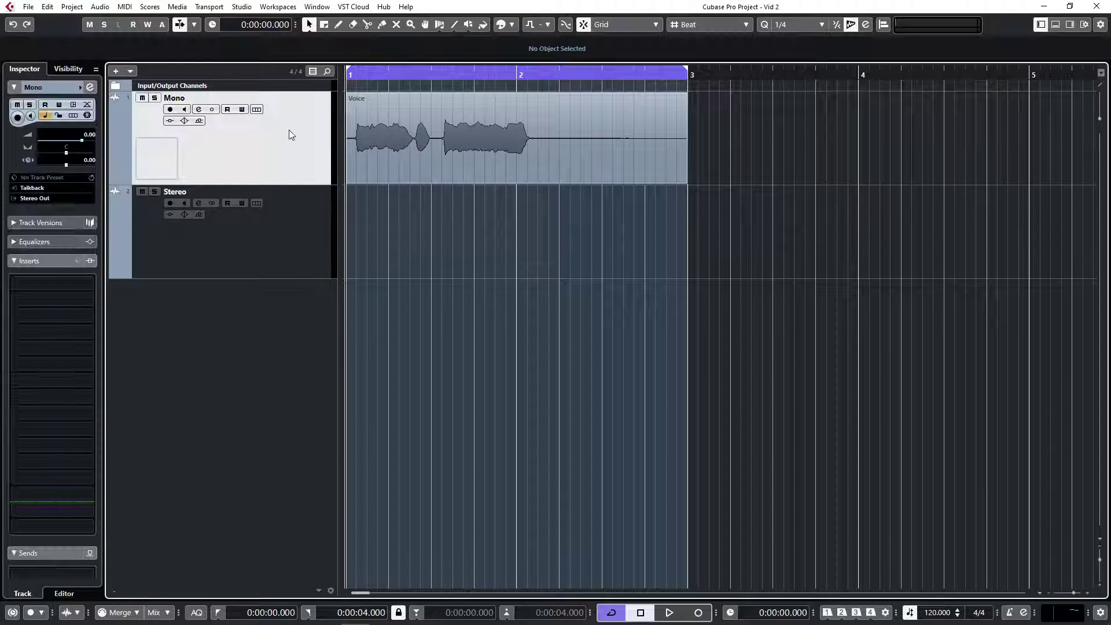
# Step: Play the Voice clip on the Mono track and watch the track's level meter
pyautogui.click(364, 136)
pyautogui.click(471, 351)
pyautogui.press('space')
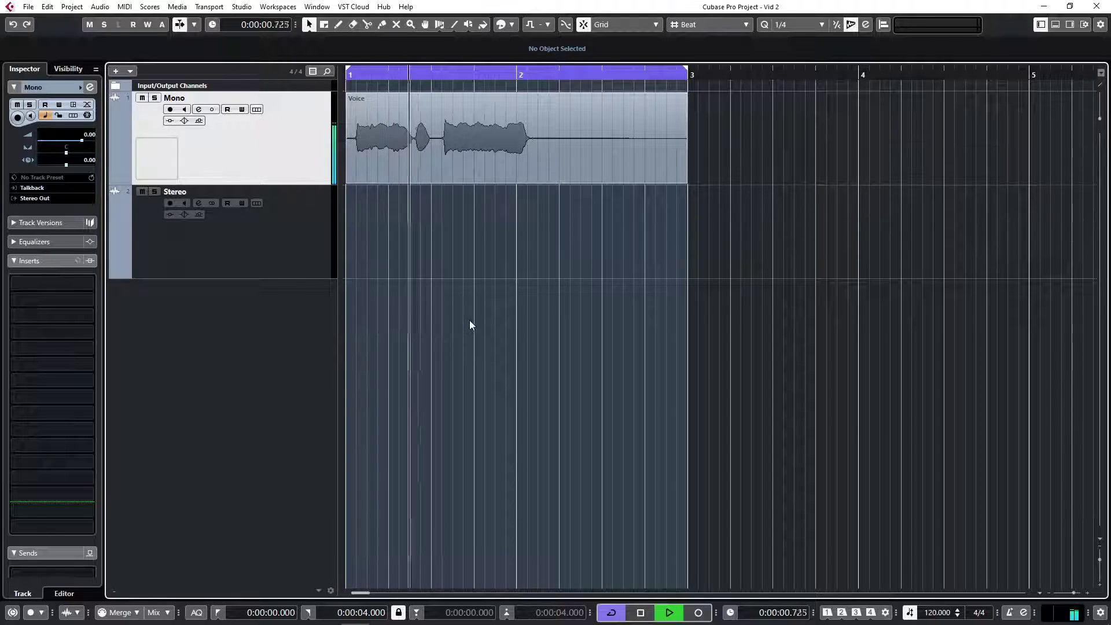
pyautogui.press('space')
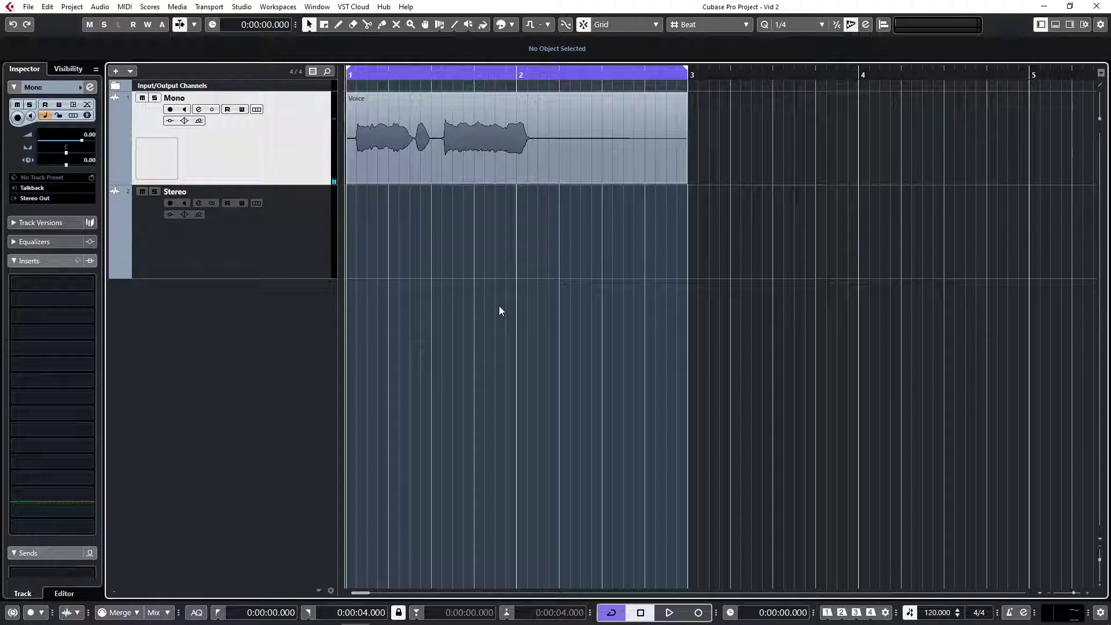
# Step: Compare the meters of the Mono and Stereo tracks, replaying the selected Voice clip on the Mono track
pyautogui.click(328, 236)
pyautogui.click(325, 147)
pyautogui.click(289, 243)
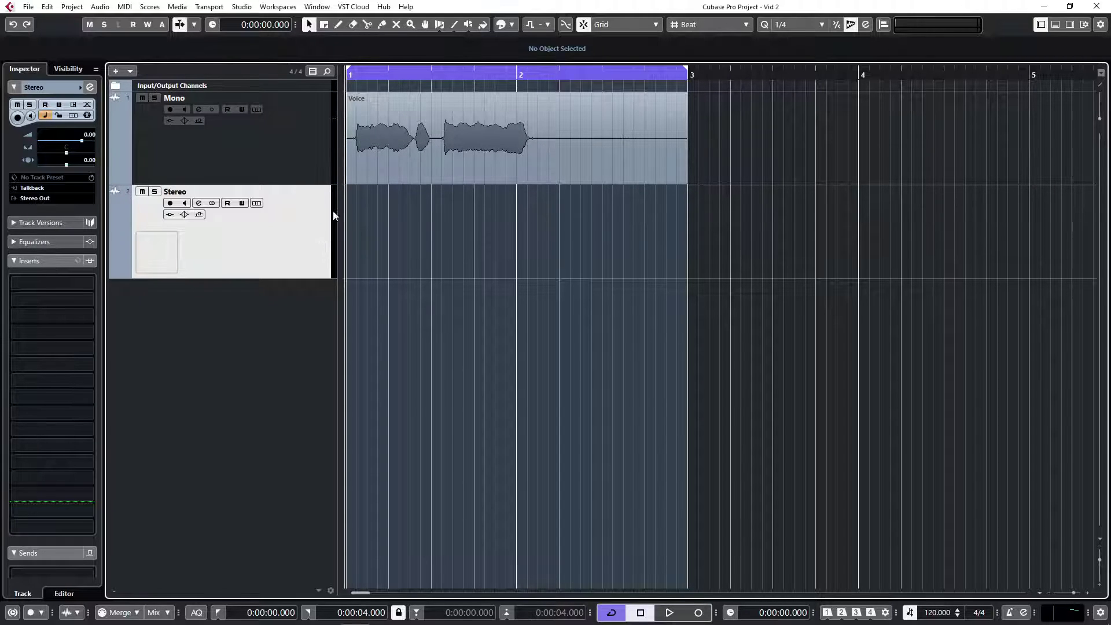
pyautogui.moveTo(400, 169)
pyautogui.mouseDown()
pyautogui.moveTo(394, 235)
pyautogui.moveTo(415, 165)
pyautogui.mouseUp()
pyautogui.click(328, 270)
pyautogui.click(285, 142)
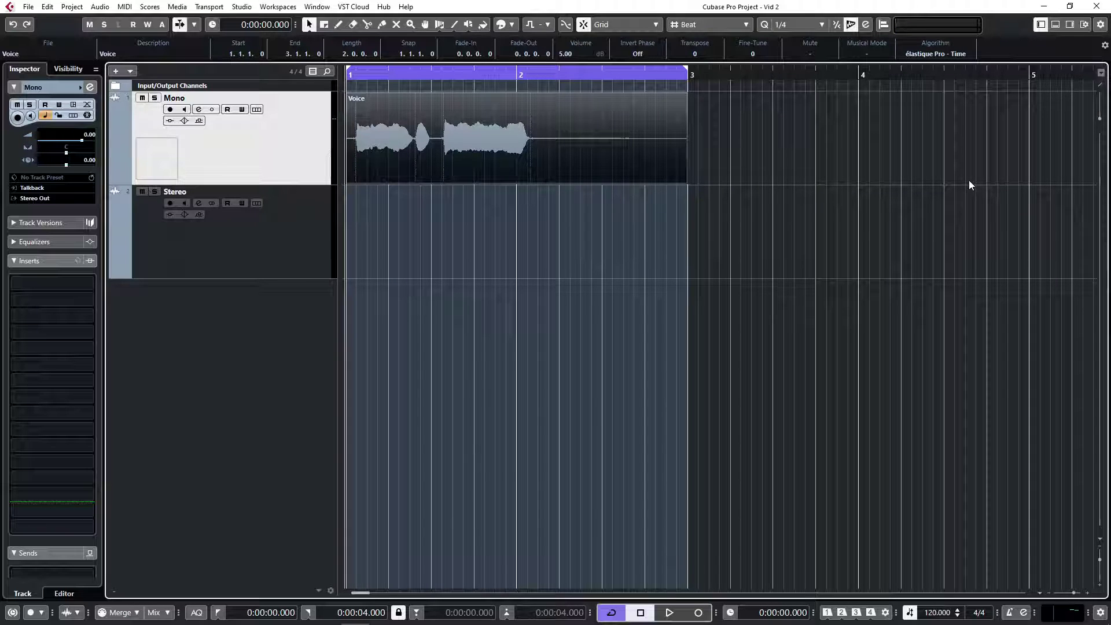
pyautogui.press('space')
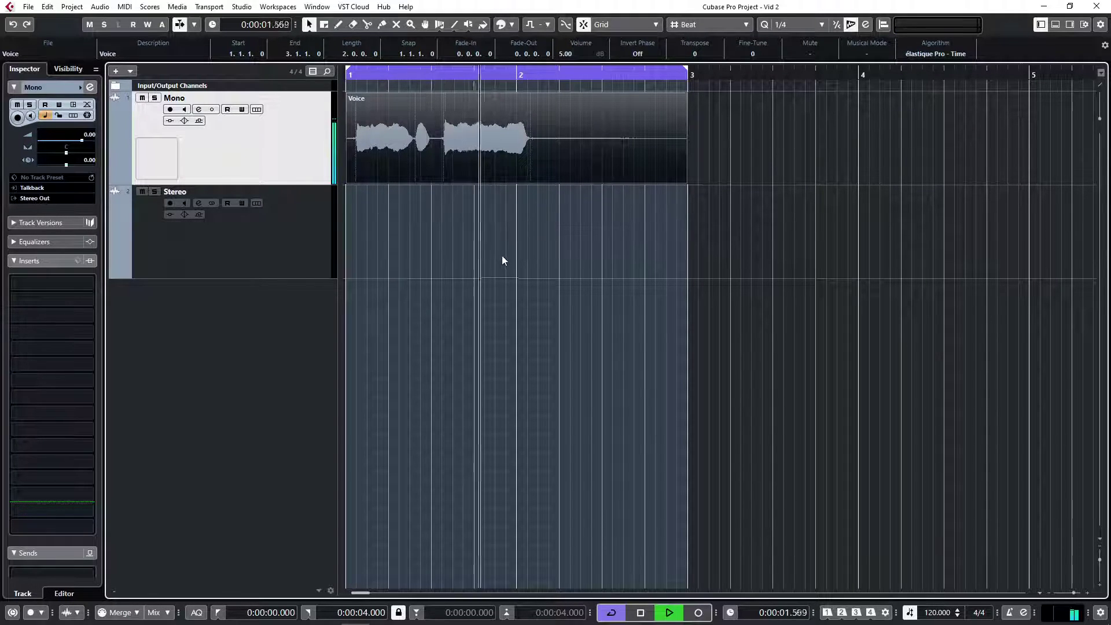
pyautogui.click(418, 182)
pyautogui.press('space')
# Step: Move the Voice clip to the Stereo track at the same start position and play it there
pyautogui.moveTo(417, 183); pyautogui.dragTo(414, 254)
pyautogui.press('space')
pyautogui.press('space')
pyautogui.press(',')
pyautogui.press('space')
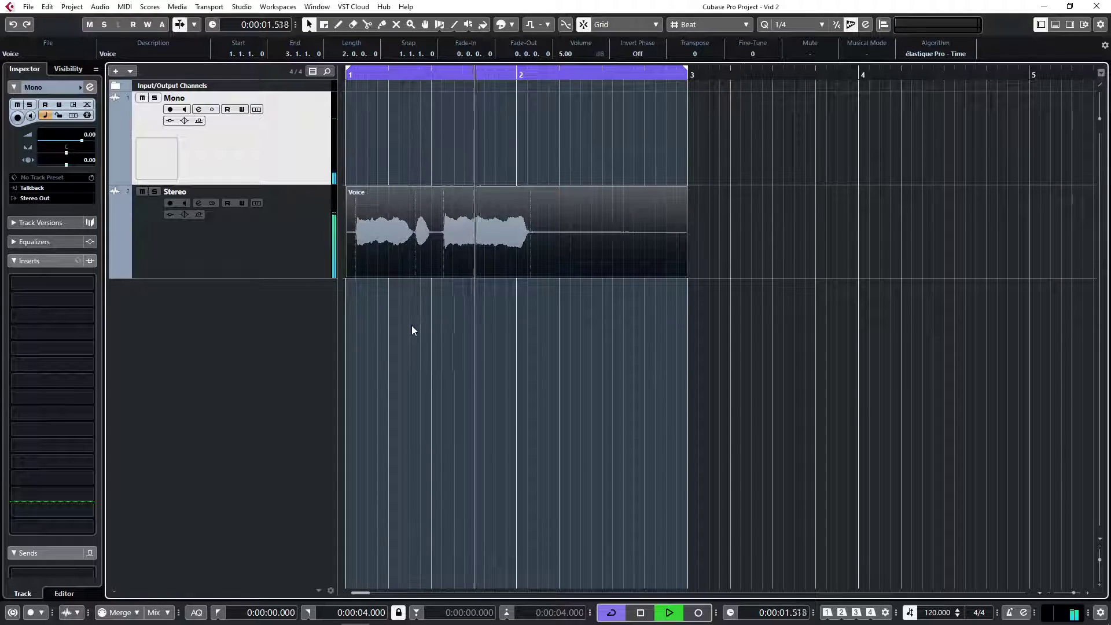
pyautogui.press('space')
# Step: Move the Voice clip back to the start of the Mono track and select that track
pyautogui.click(386, 227)
pyautogui.press('Delete')
pyautogui.moveTo(381, 167); pyautogui.dragTo(381, 156)
pyautogui.click(370, 234)
pyautogui.click(321, 243)
pyautogui.click(320, 170)
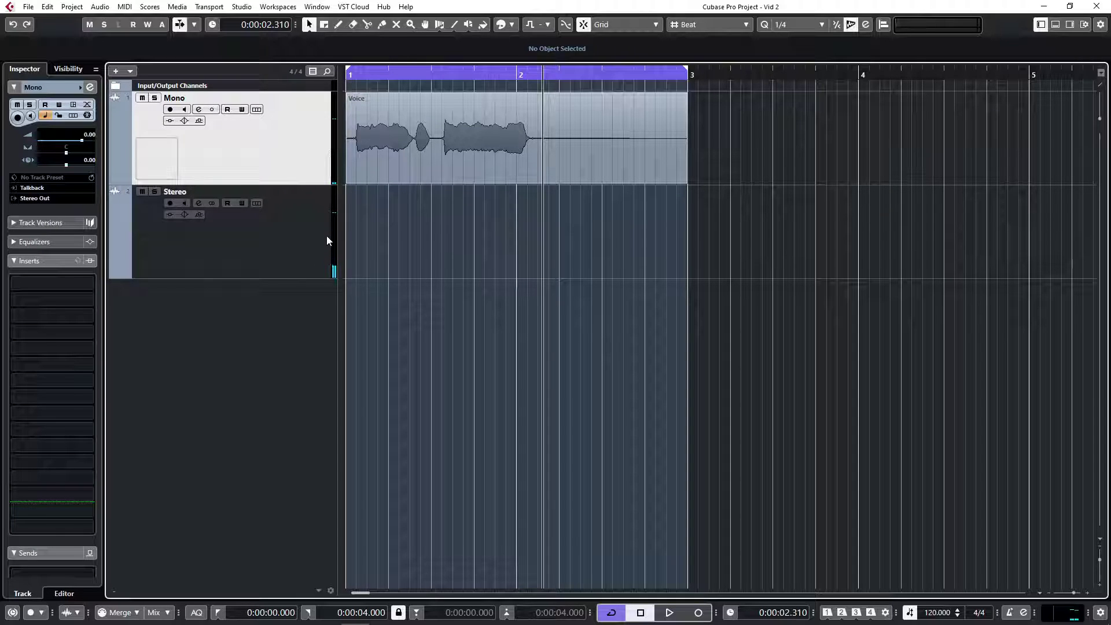
pyautogui.press('F3')
pyautogui.press('F3')
pyautogui.click(319, 230)
pyautogui.click(307, 163)
# Step: Insert the REVerence reverb in the first insert slot of the Mono channel in the MixConsole
pyautogui.press('F3')
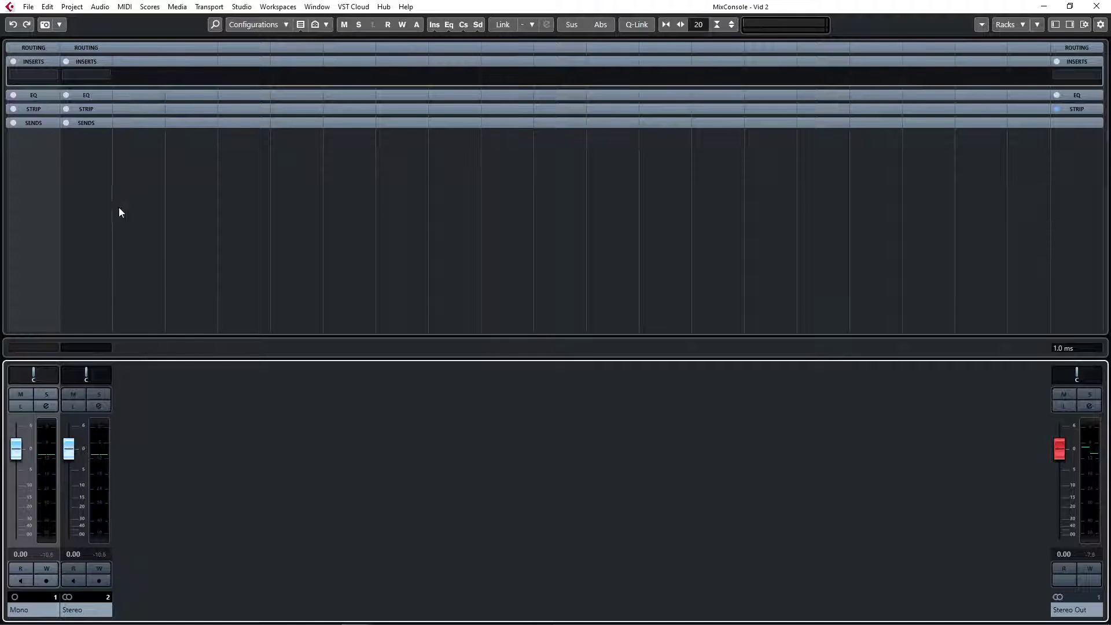
pyautogui.click(51, 78)
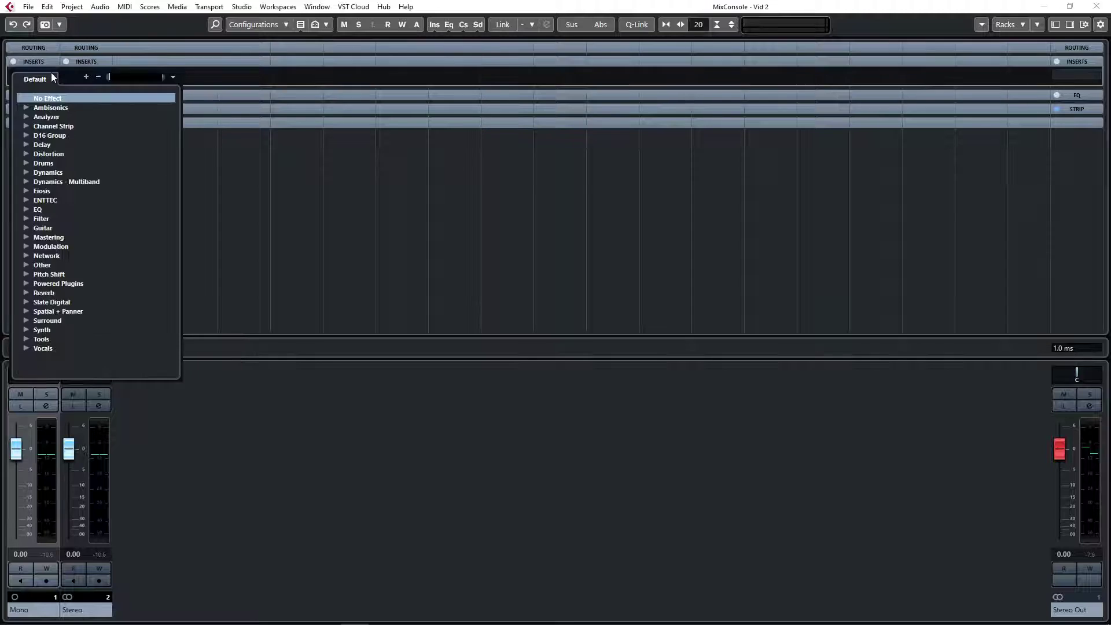
pyautogui.click(26, 292)
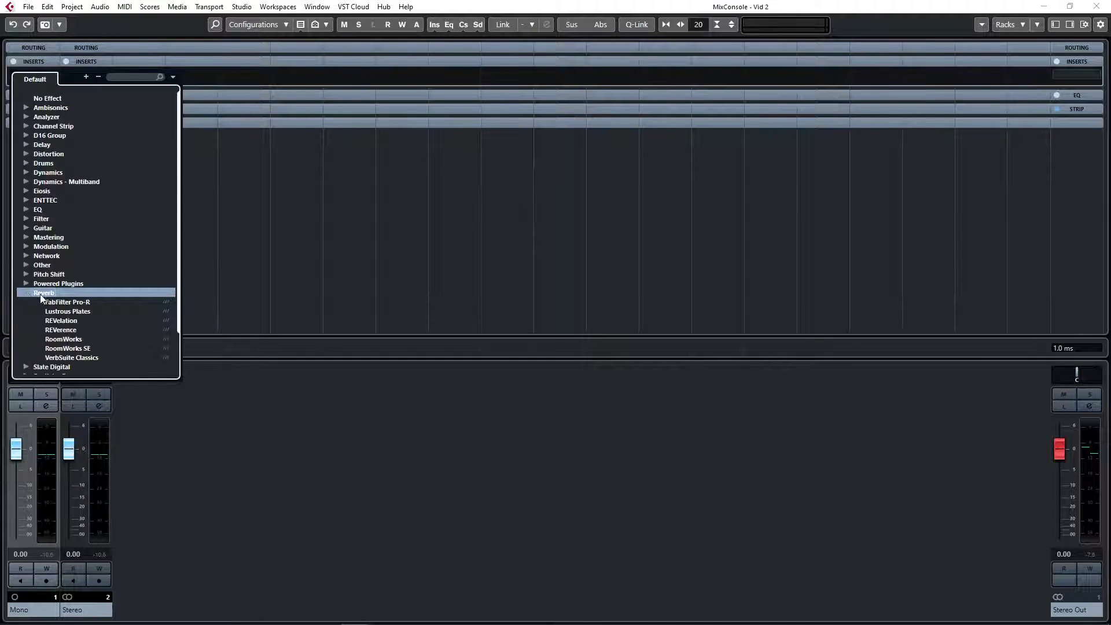
pyautogui.click(68, 331)
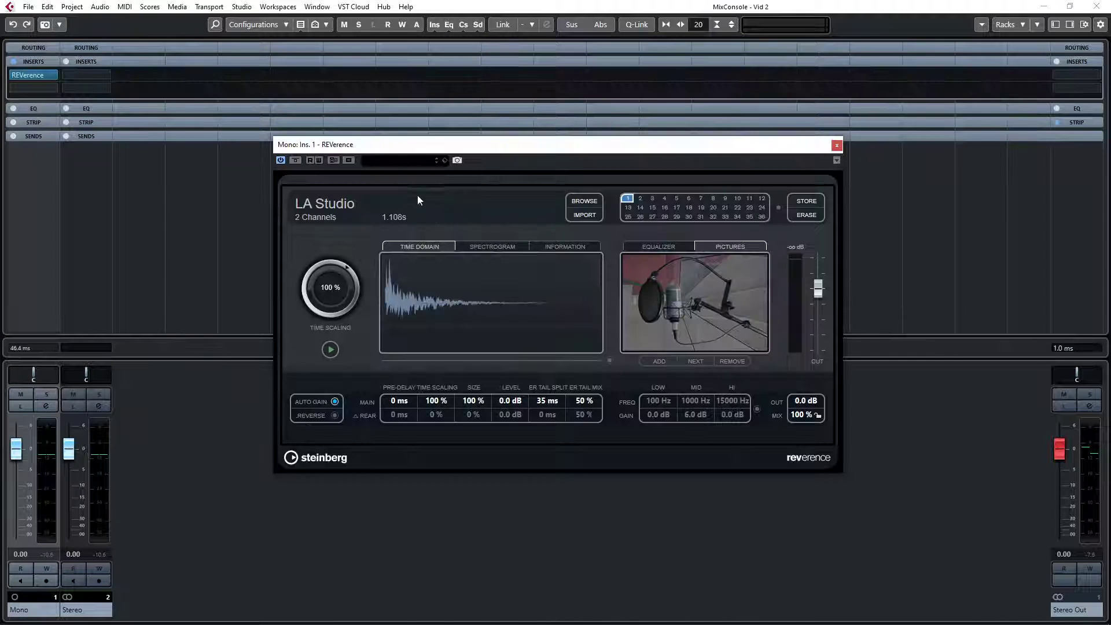
# Step: Load the Dutch Concert Hall 1a preset in REVerence and set its mix to 41 %
pyautogui.click(412, 160)
pyautogui.doubleClick(435, 324)
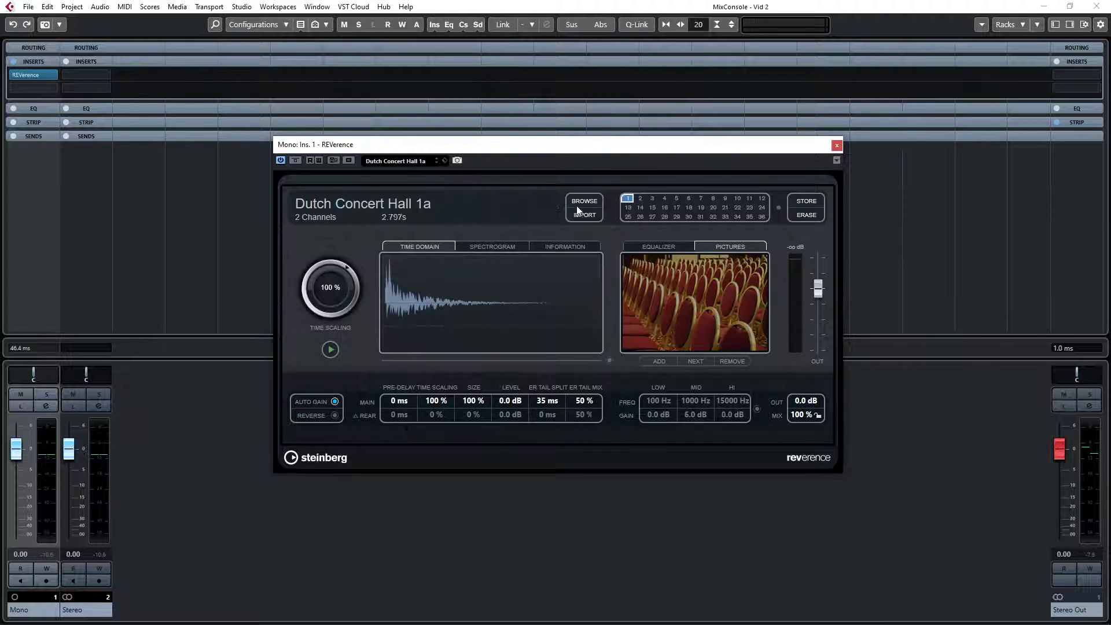
pyautogui.moveTo(807, 415); pyautogui.dragTo(805, 502)
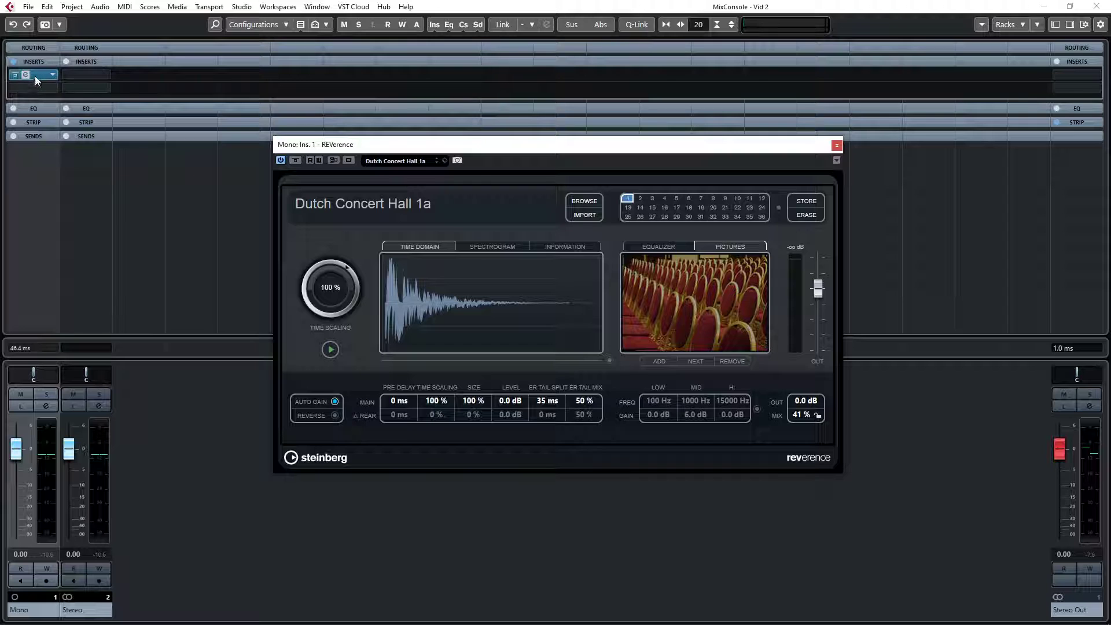
# Step: Play the Mono track with the reverb in the project window, and close the REVerence editor
pyautogui.press('F3')
pyautogui.press('space')
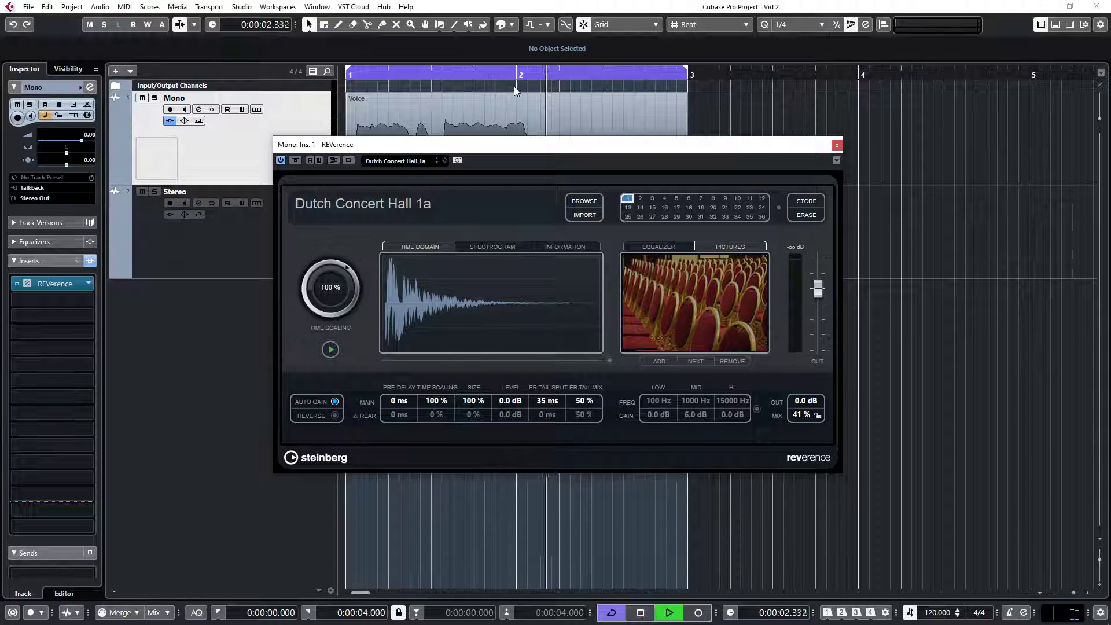
pyautogui.moveTo(667, 151); pyautogui.dragTo(680, 237)
pyautogui.press('space')
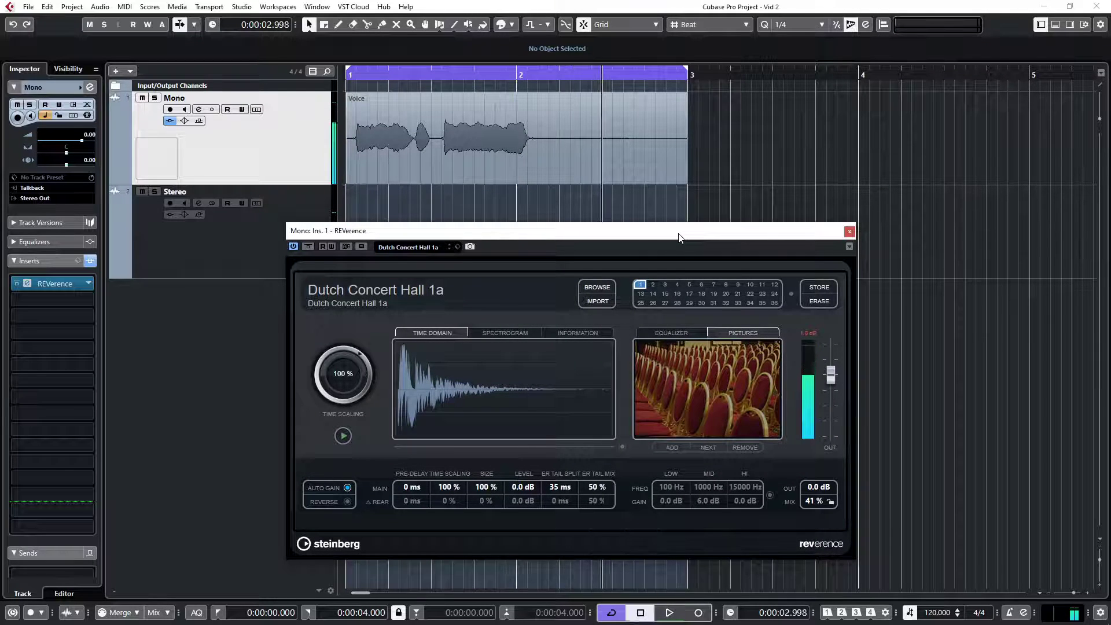
pyautogui.click(849, 231)
# Step: Examine the MixConsole options for adding group and effect channels, and dismiss them without adding anything
pyautogui.press('F3')
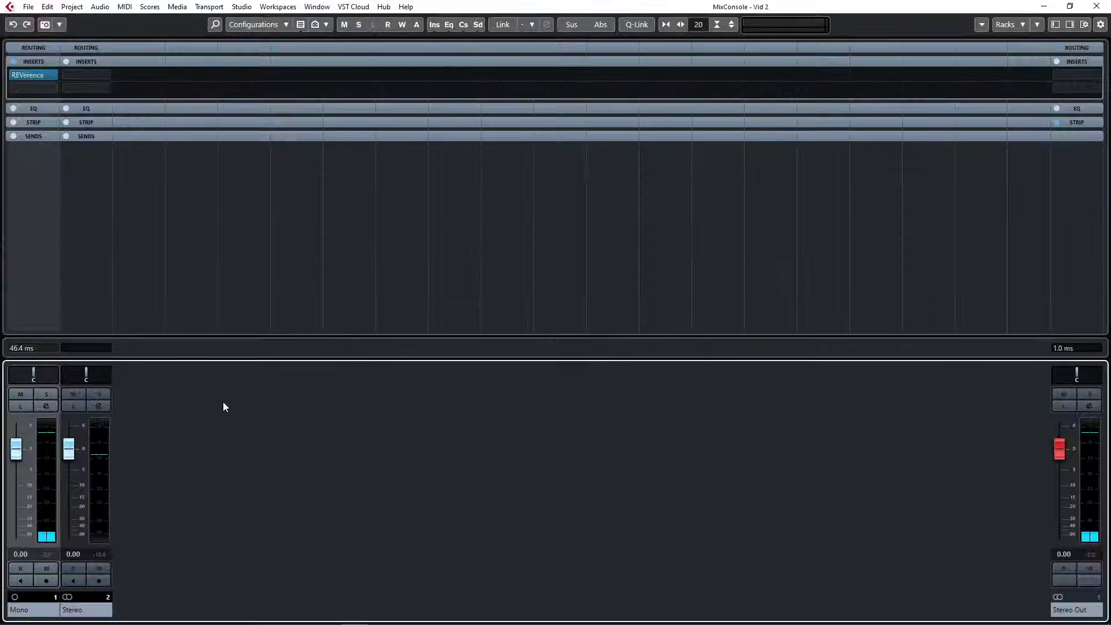
pyautogui.rightClick(159, 427)
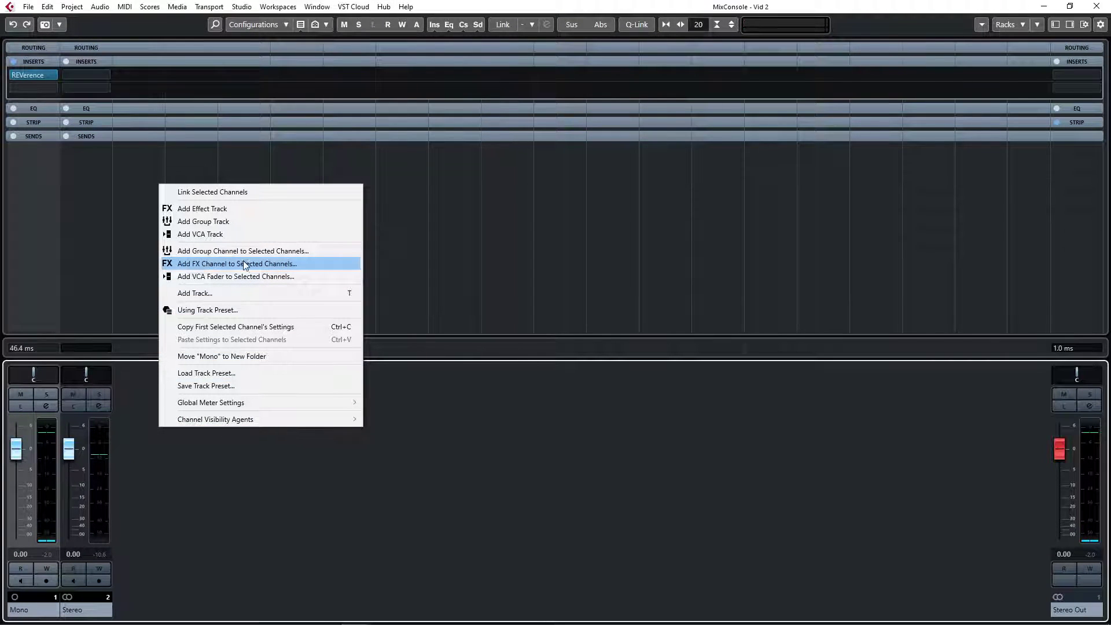
pyautogui.click(575, 459)
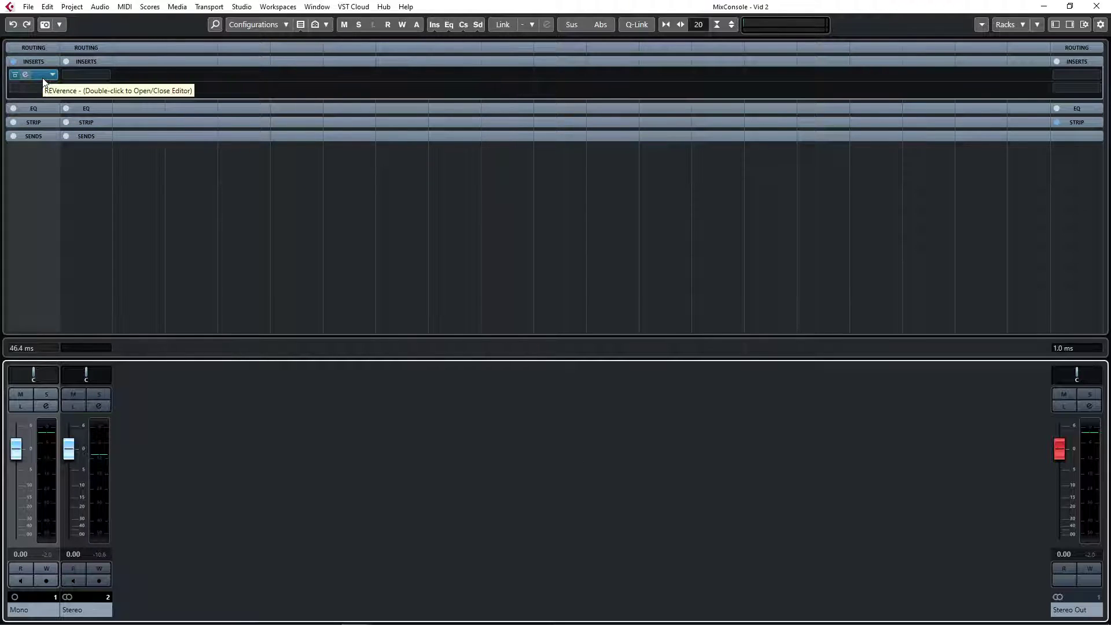
pyautogui.moveTo(41, 78)
pyautogui.mouseDown()
pyautogui.moveTo(134, 77)
pyautogui.moveTo(36, 79)
pyautogui.mouseUp()
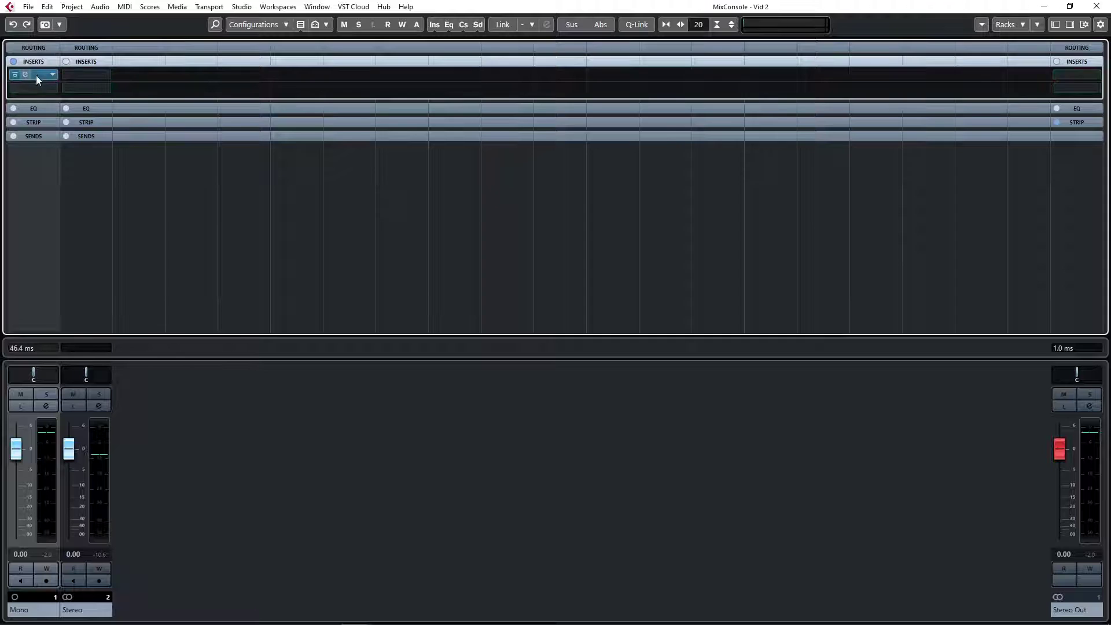
pyautogui.click(39, 133)
pyautogui.click(32, 138)
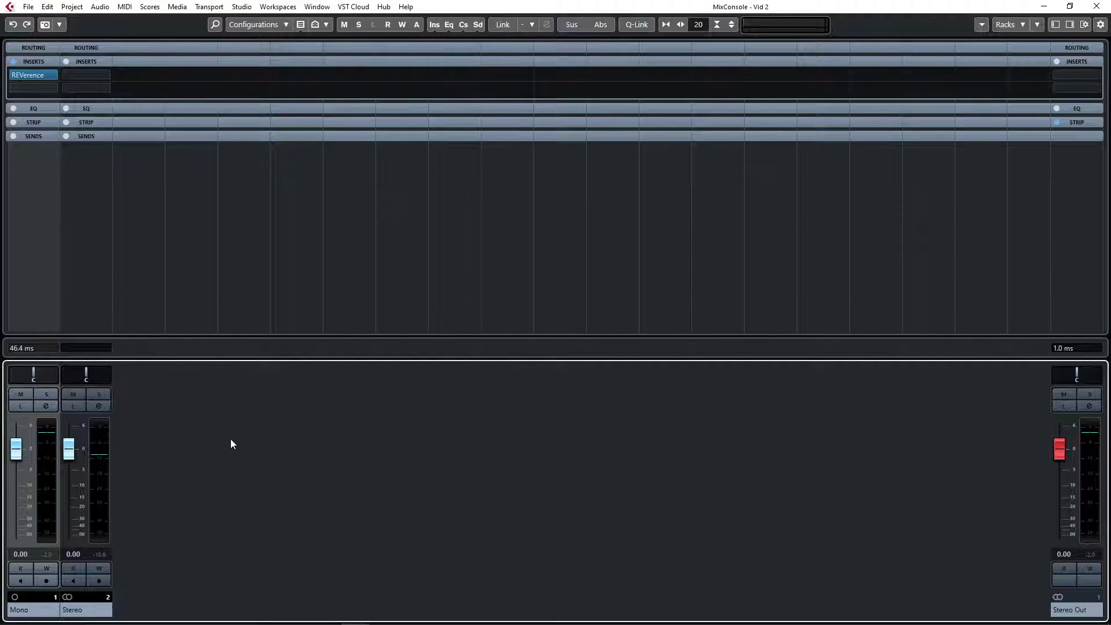
pyautogui.press('F3')
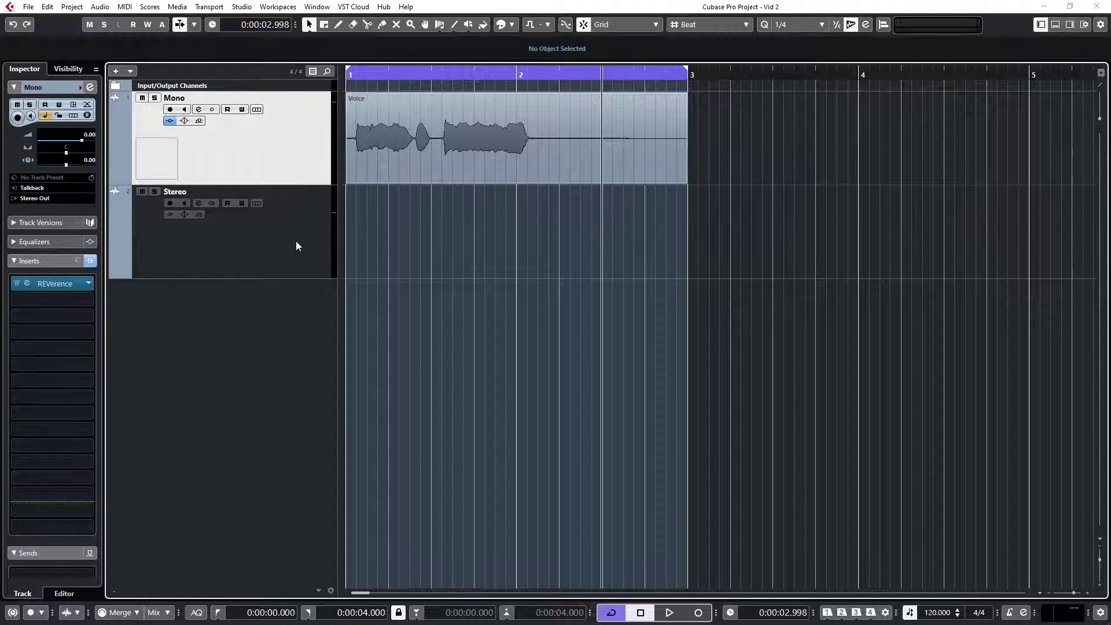
pyautogui.press('F3')
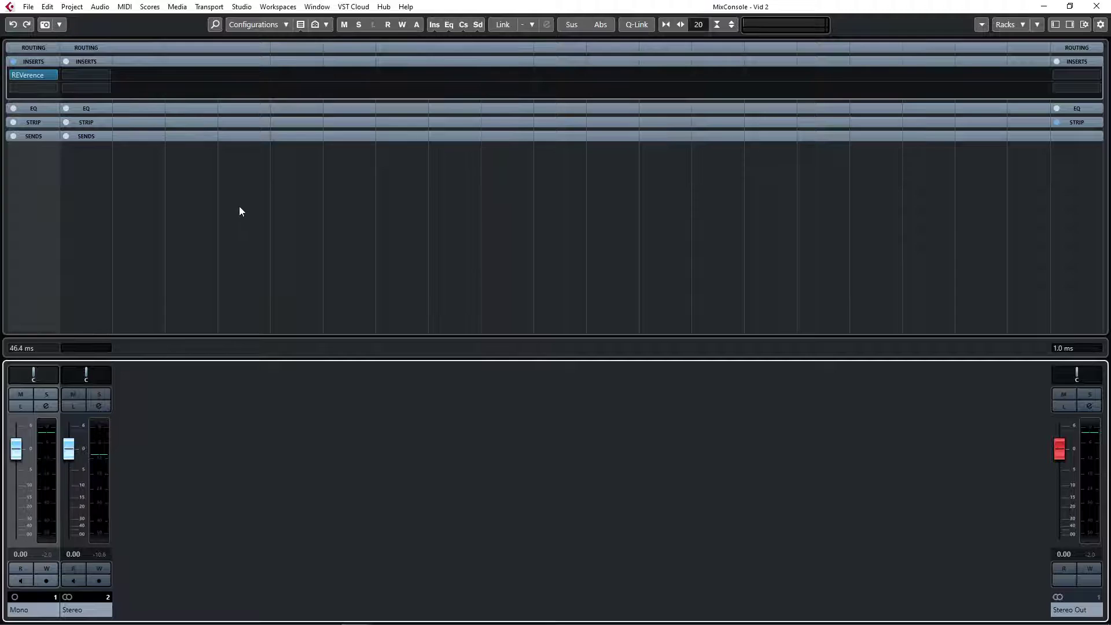
# Step: Inspect the REVerence editor from the Mono channel's insert slot in the MixConsole, and close it
pyautogui.click(38, 75)
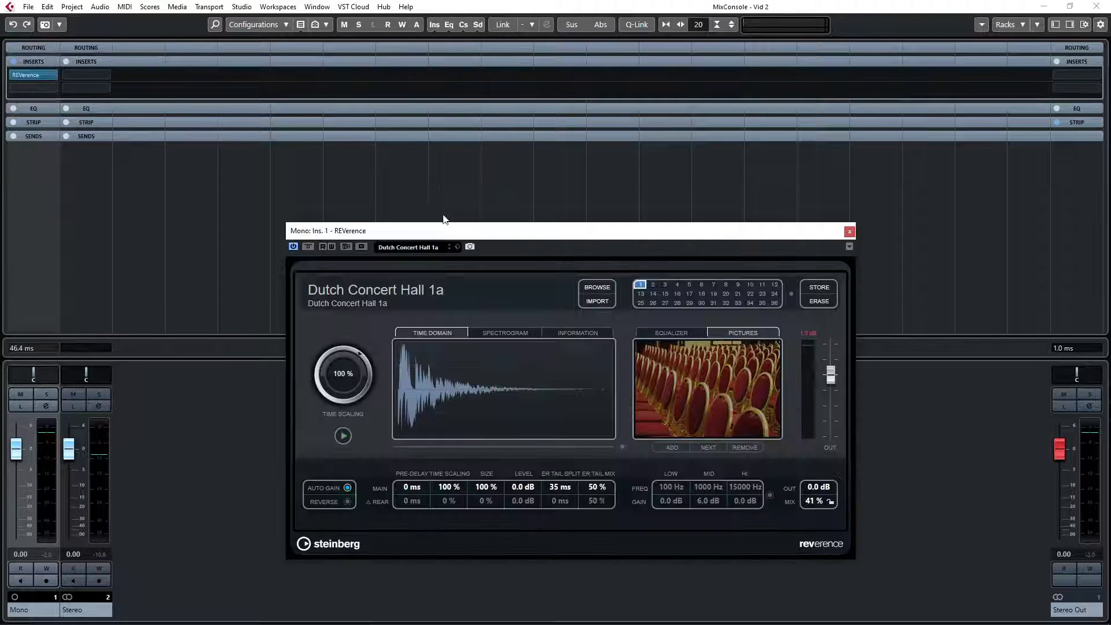
pyautogui.click(32, 74)
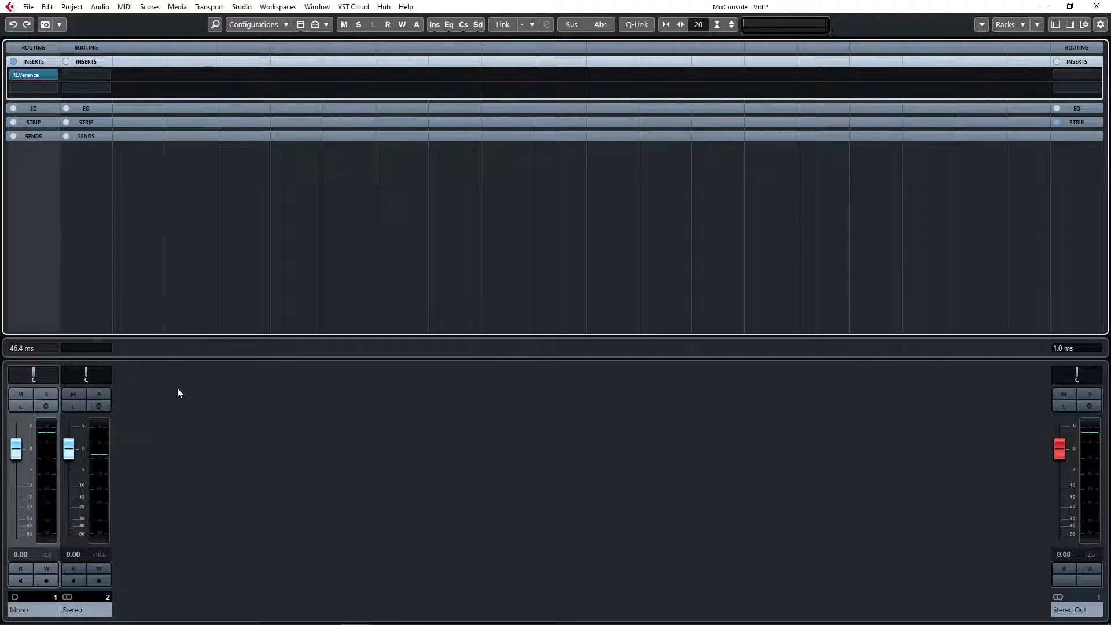
pyautogui.click(152, 384)
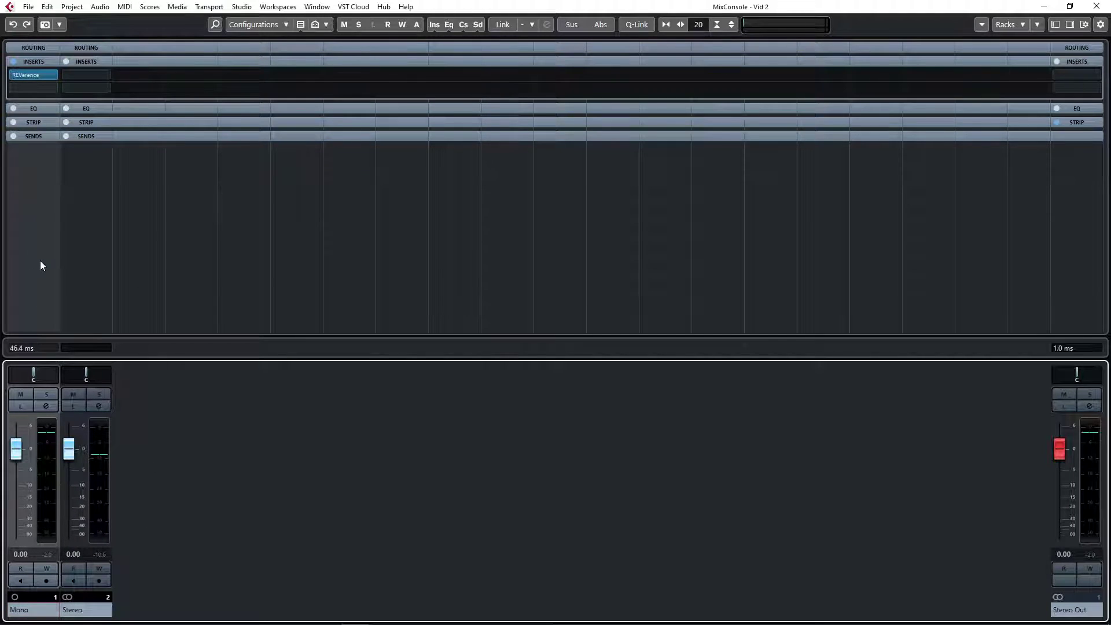
pyautogui.click(40, 74)
pyautogui.click(36, 74)
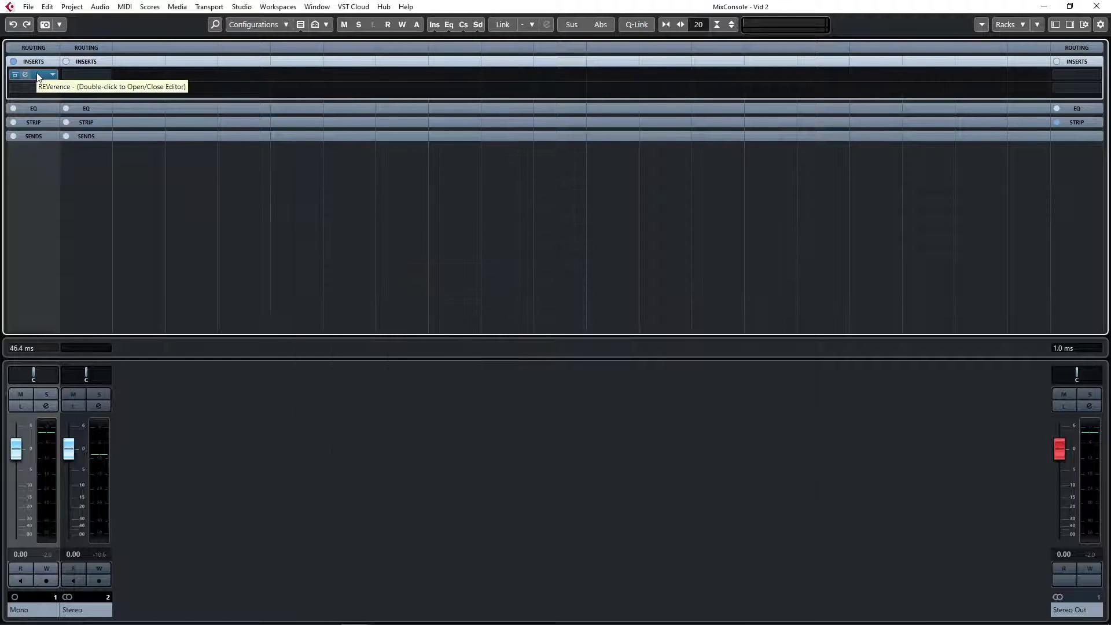
# Step: Open the channel settings of the Mono track and its REVerence editor from the project window
pyautogui.press('F3')
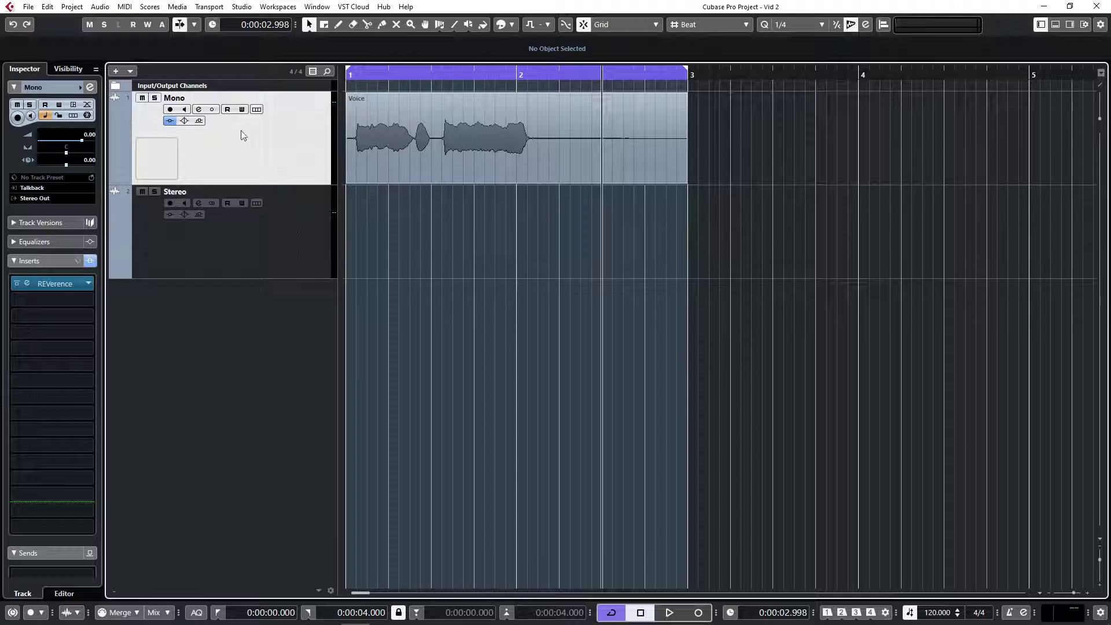
pyautogui.click(199, 110)
pyautogui.click(200, 110)
pyautogui.click(199, 109)
pyautogui.click(270, 218)
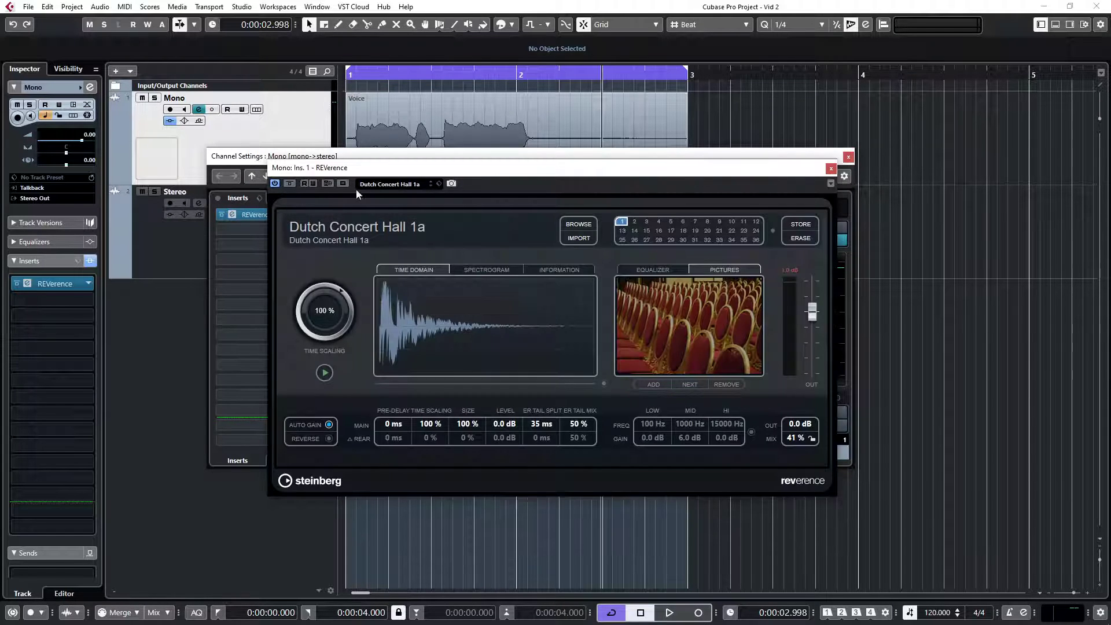
# Step: Play the Voice clip through REVerence on the Mono track, and close the channel settings and the reverb editor
pyautogui.press('.')
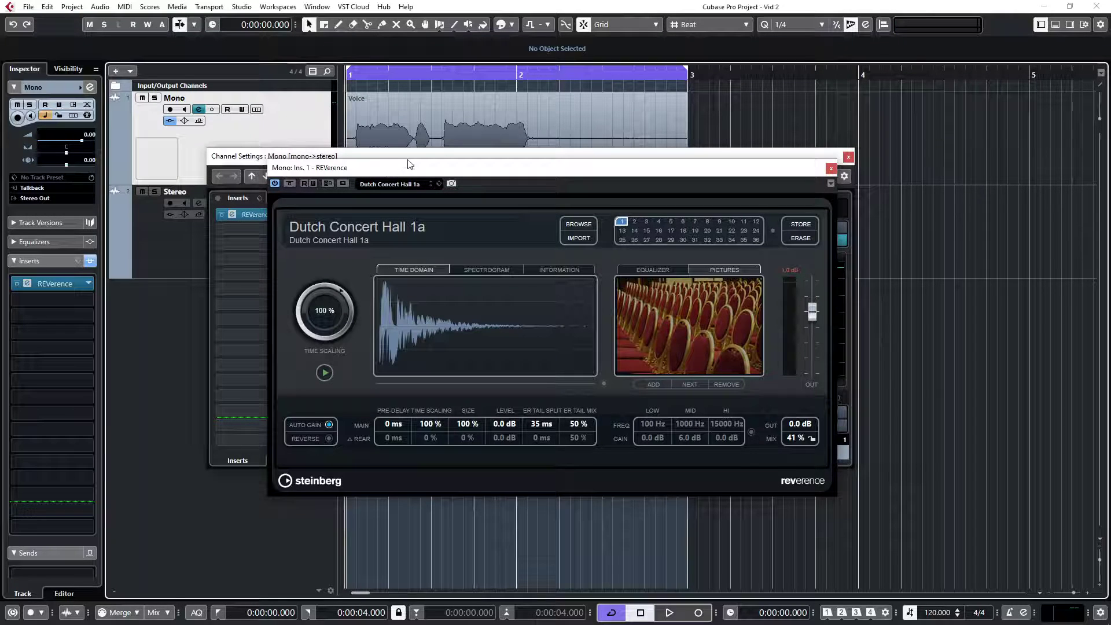
pyautogui.moveTo(407, 161); pyautogui.dragTo(381, 176)
pyautogui.click(848, 157)
pyautogui.moveTo(635, 187); pyautogui.dragTo(842, 190)
pyautogui.press('space')
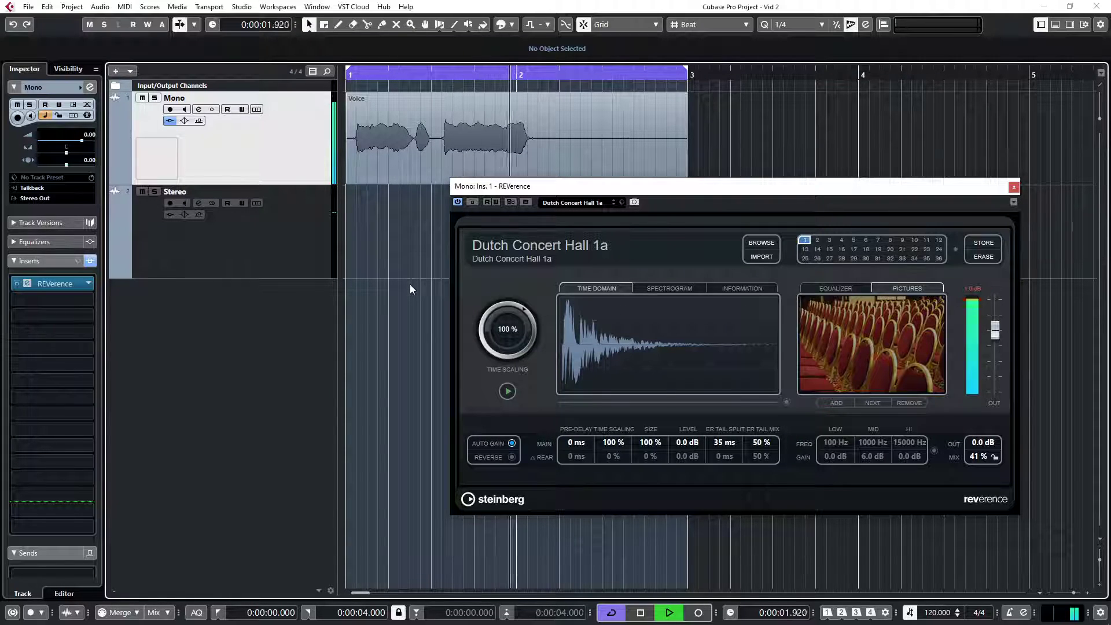
pyautogui.press('space')
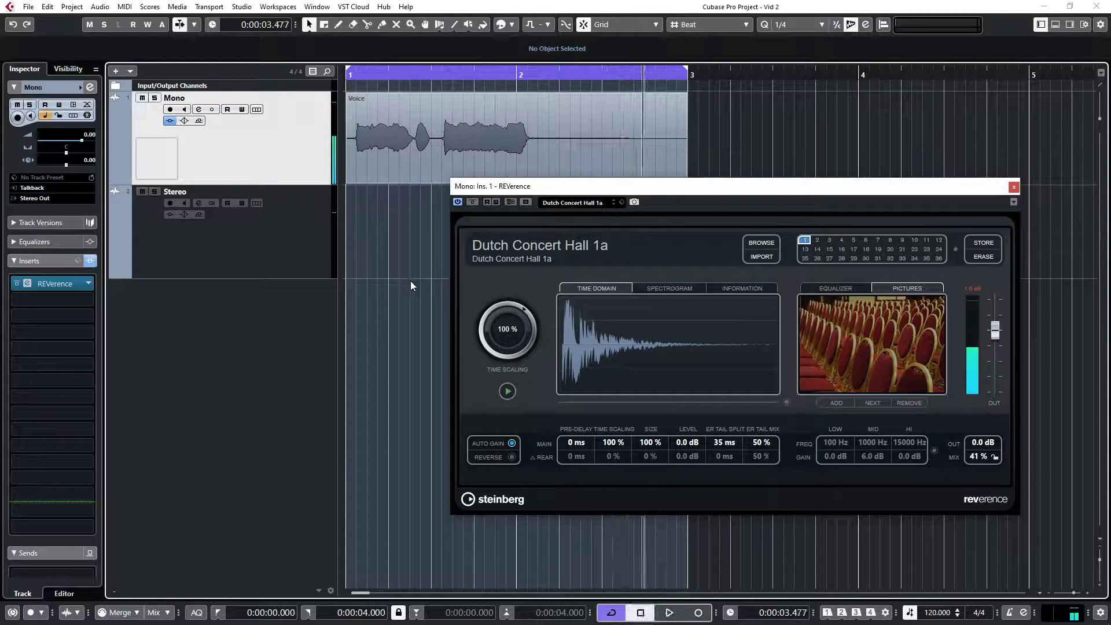
pyautogui.click(1014, 187)
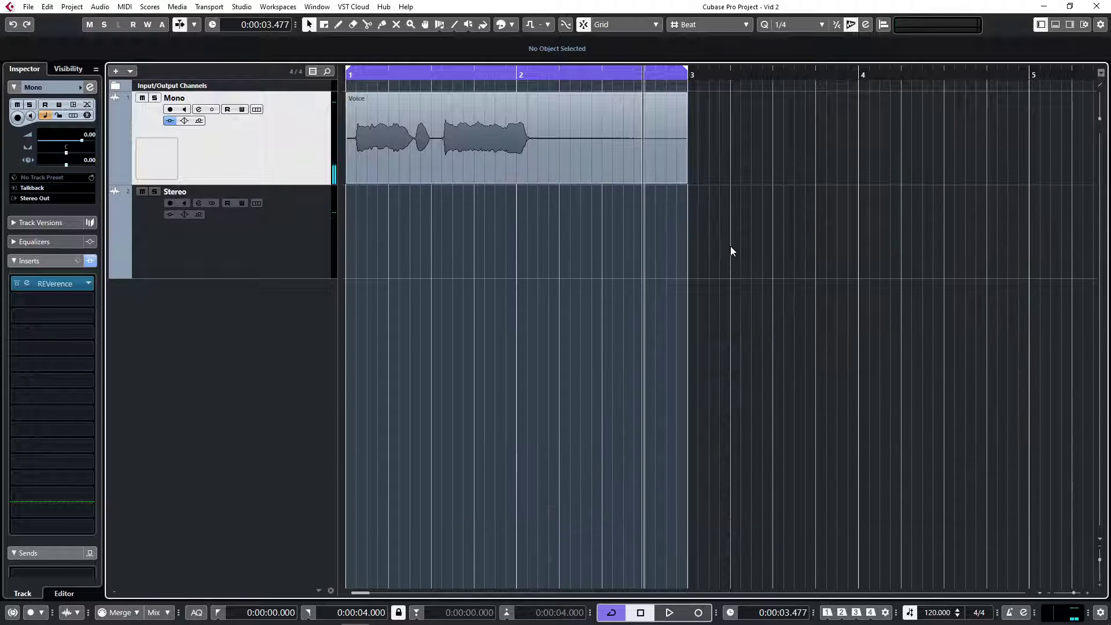
# Step: Move the Voice clip from the Mono track to the start of the Stereo track
pyautogui.moveTo(446, 129); pyautogui.dragTo(331, 394)
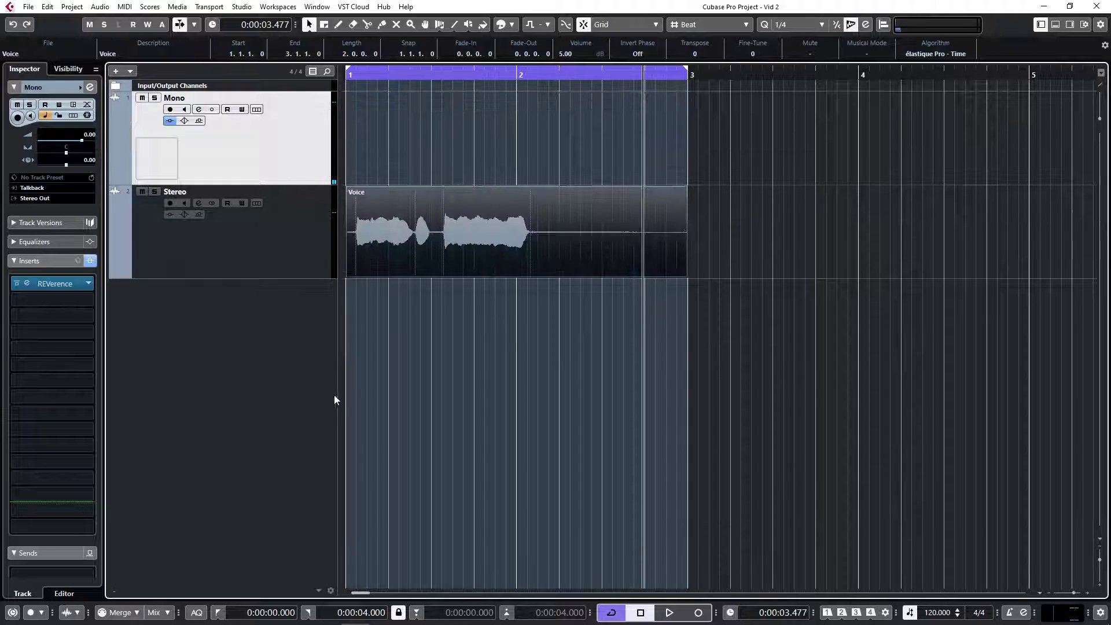
# Step: Move the REVerence insert from the Mono channel to the Stereo channel and play the Voice clip through it
pyautogui.press('F3')
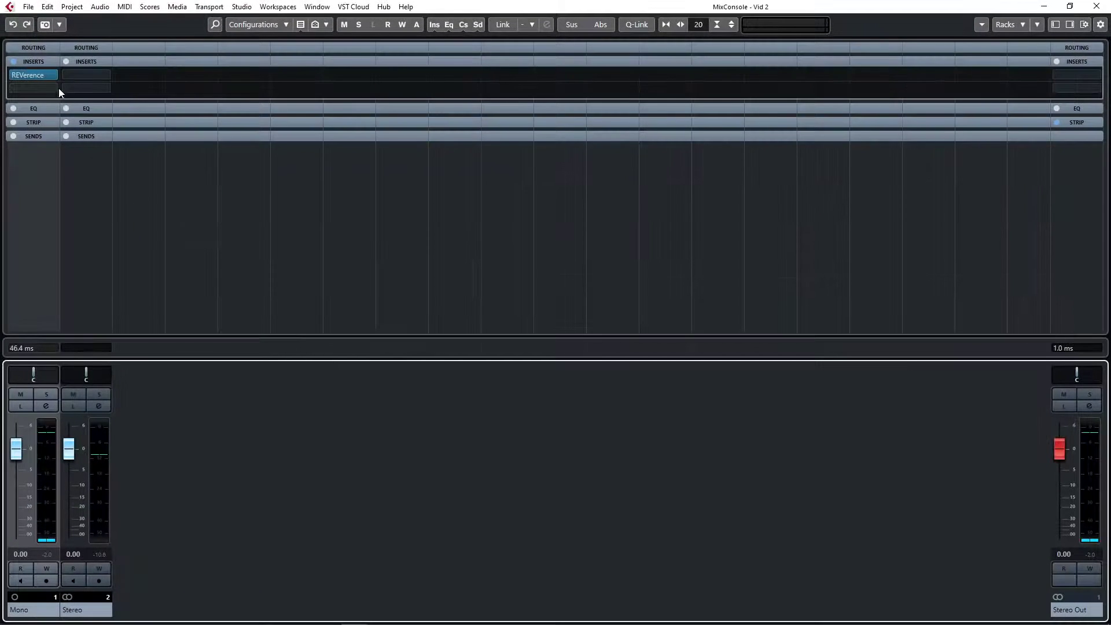
pyautogui.moveTo(56, 79); pyautogui.dragTo(87, 76)
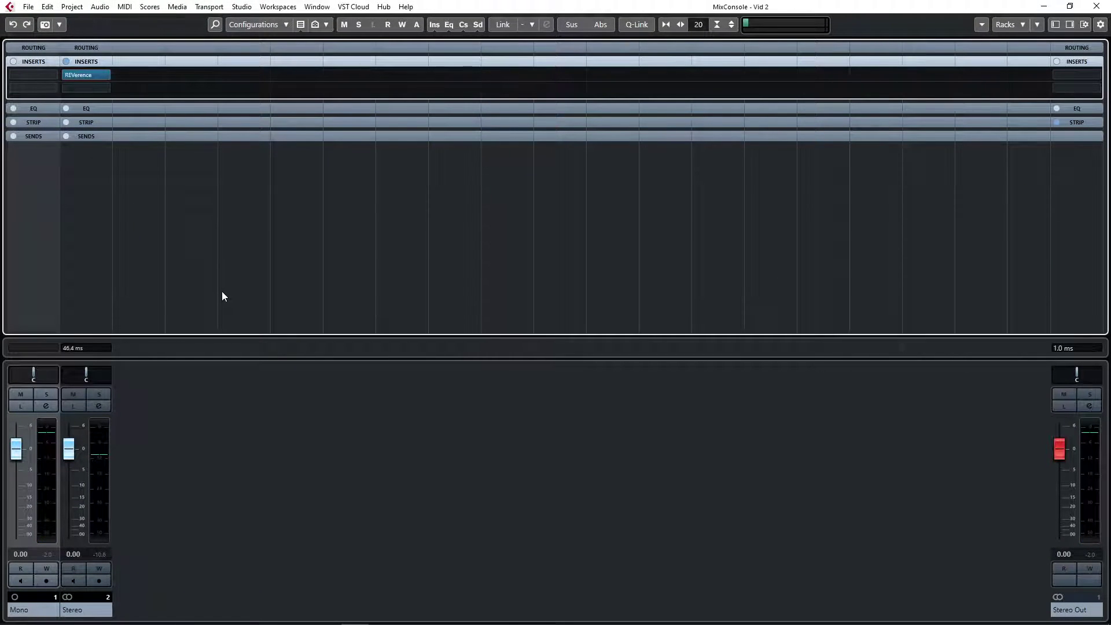
pyautogui.press('F3')
pyautogui.press('space')
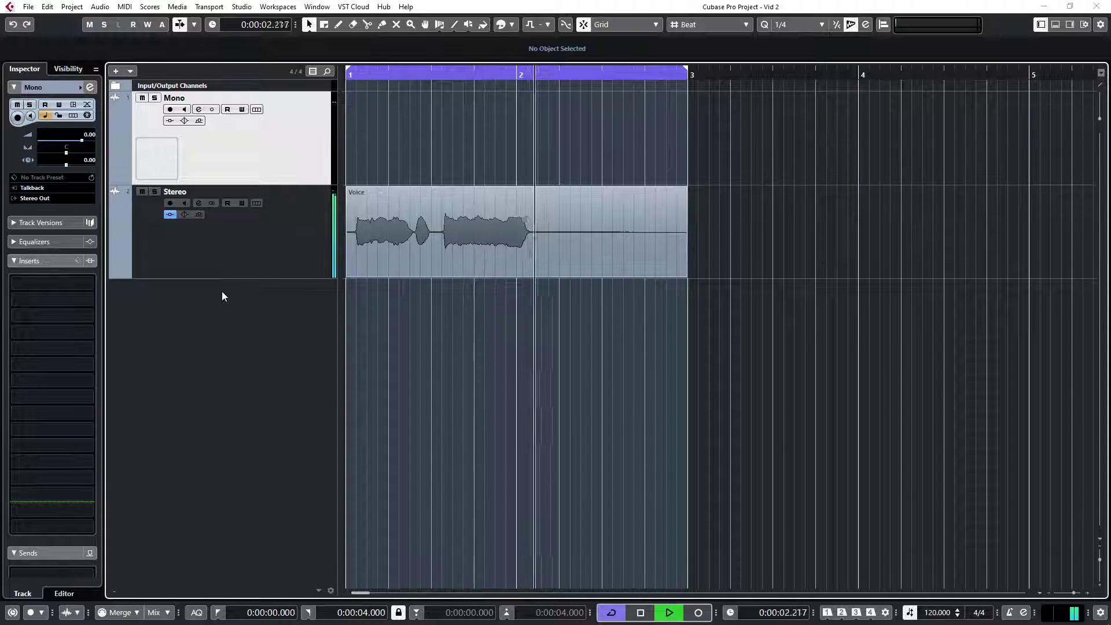
pyautogui.press('F3')
pyautogui.press('F3')
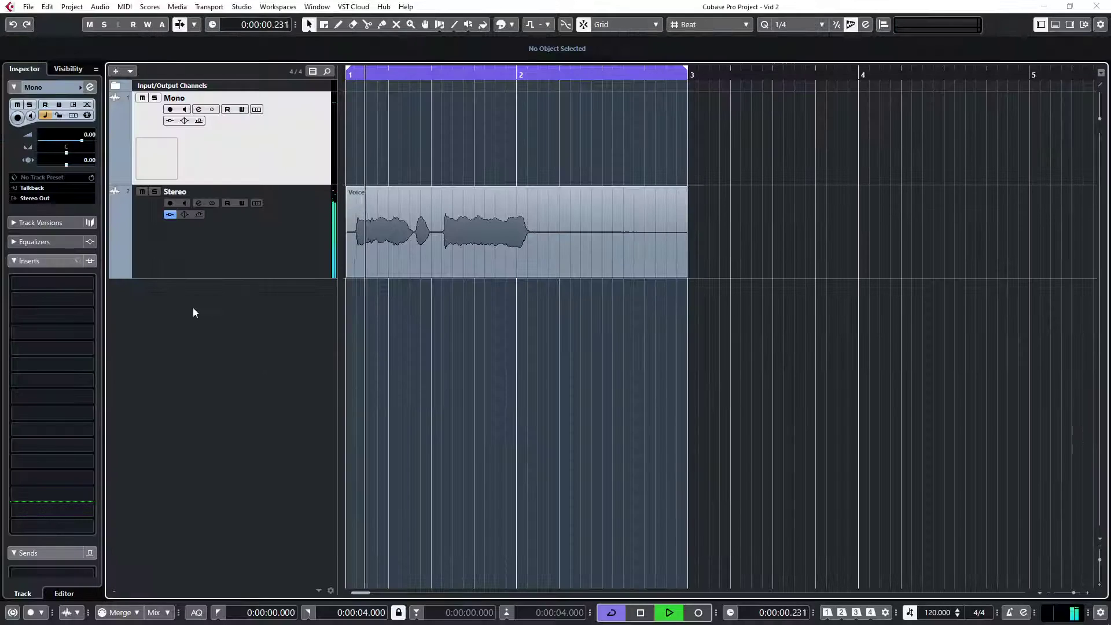
# Step: Lower the Stereo channel's fader to -3.41 and the Mono channel's fader to -2.80 in the MixConsole
pyautogui.click(240, 273)
pyautogui.press('F3')
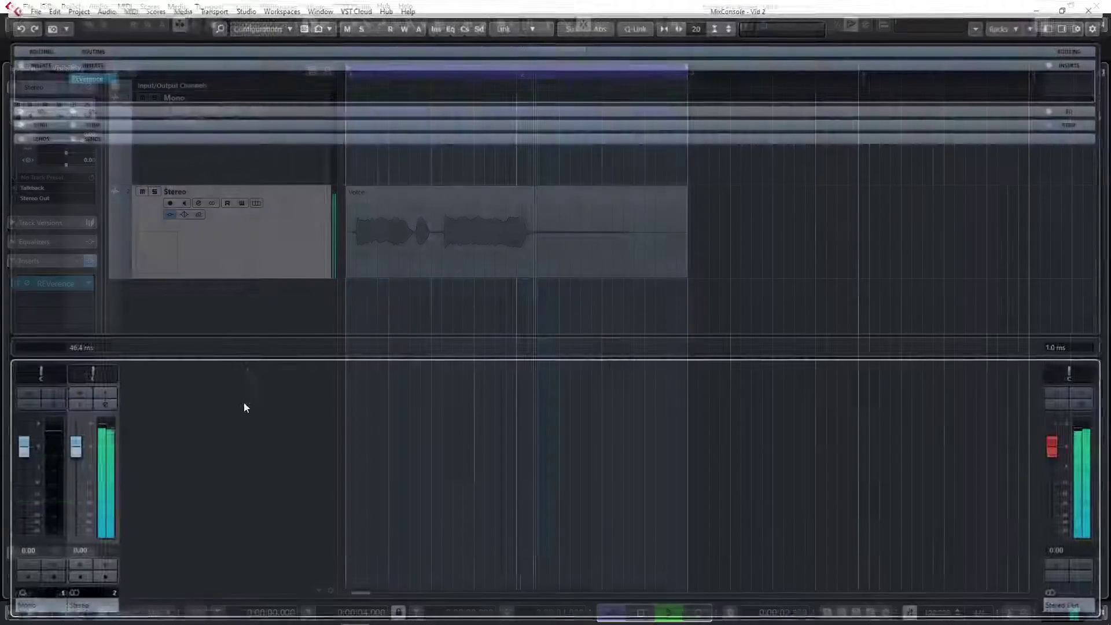
pyautogui.moveTo(68, 449); pyautogui.dragTo(16, 463)
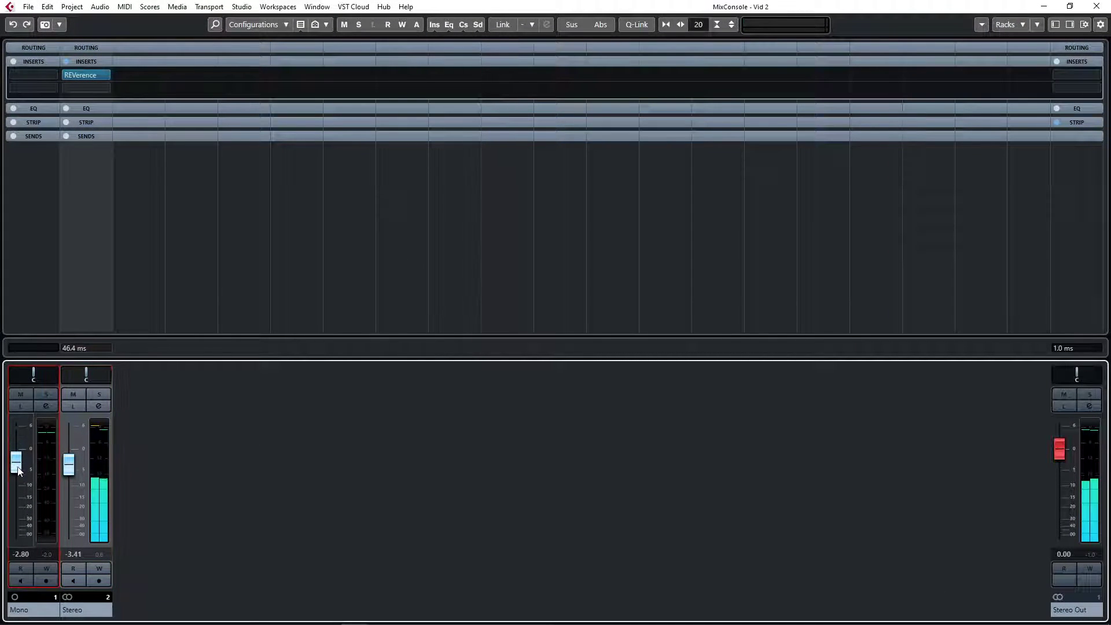
pyautogui.press('F3')
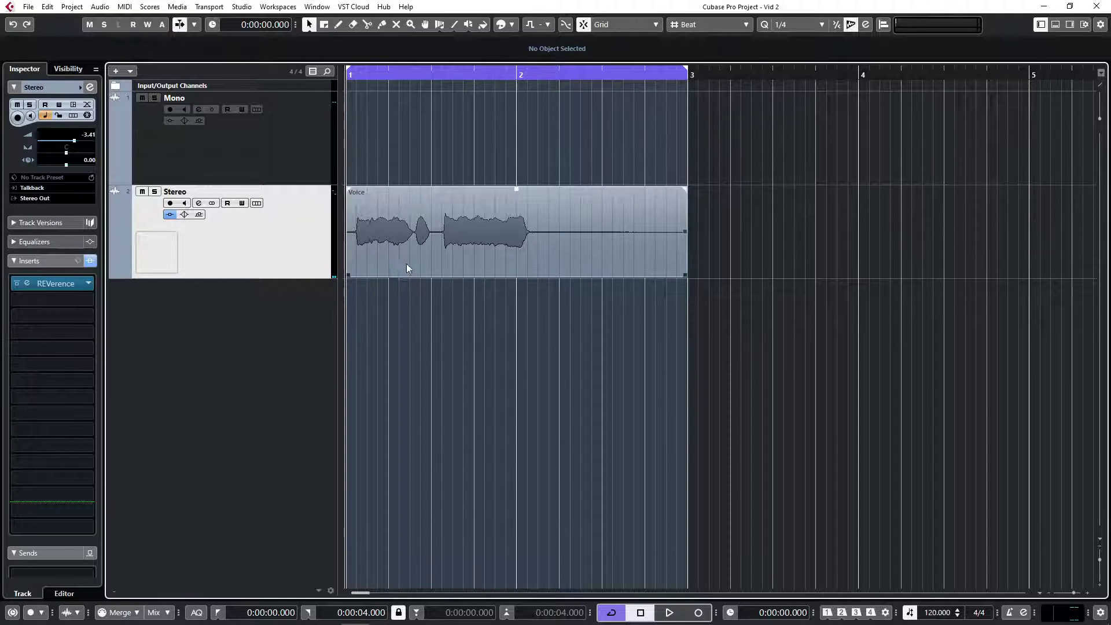
# Step: Move the Voice clip and the REVerence insert from Stereo back to Mono, and play the result
pyautogui.moveTo(407, 258); pyautogui.dragTo(379, 182)
pyautogui.press('F3')
pyautogui.moveTo(89, 74); pyautogui.dragTo(50, 76)
pyautogui.press('space')
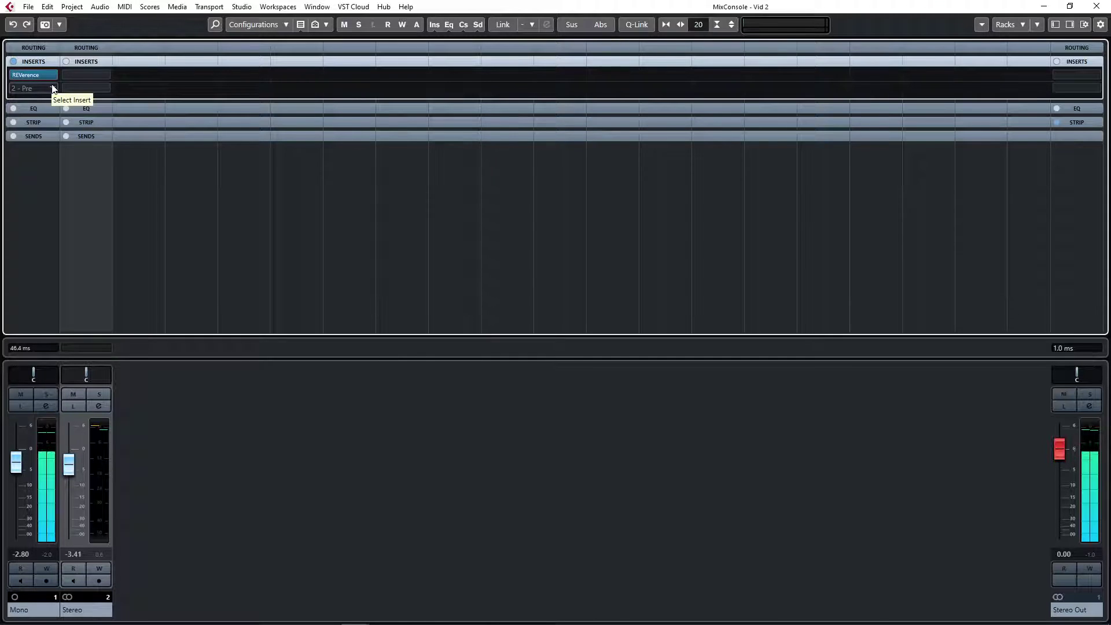
# Step: Copy the REVerence insert from the Mono channel to the Stereo channel
pyautogui.moveTo(41, 72); pyautogui.dragTo(81, 89)
pyautogui.press('F3')
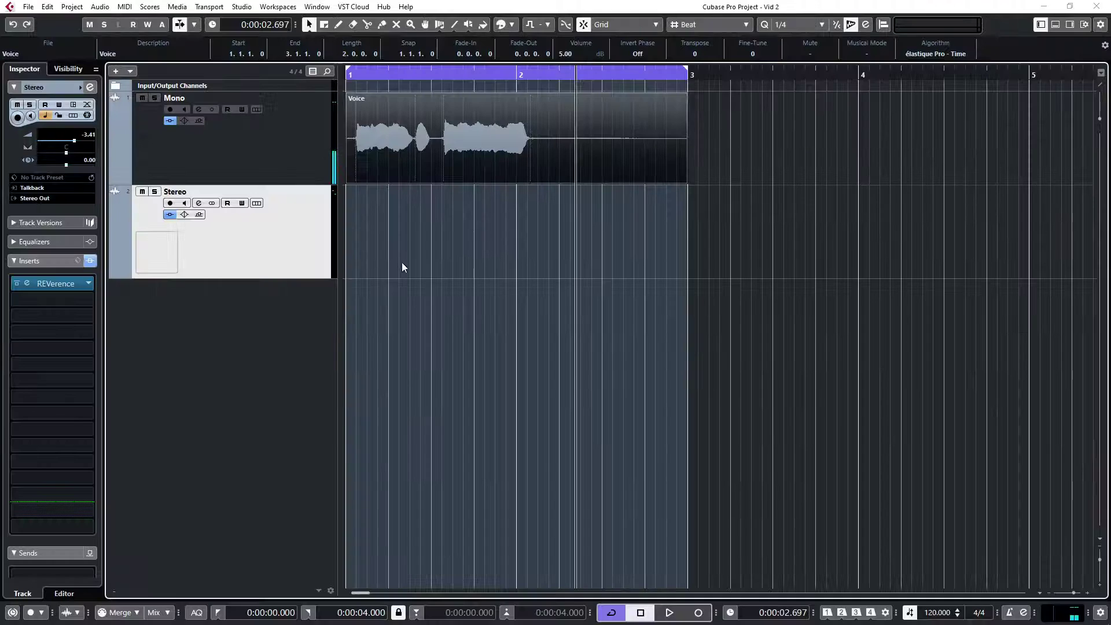
# Step: Extend the cycle range to bar 5 and copy the Voice clip to the Stereo track at bar 3
pyautogui.click(400, 261)
pyautogui.press('g')
pyautogui.press('g')
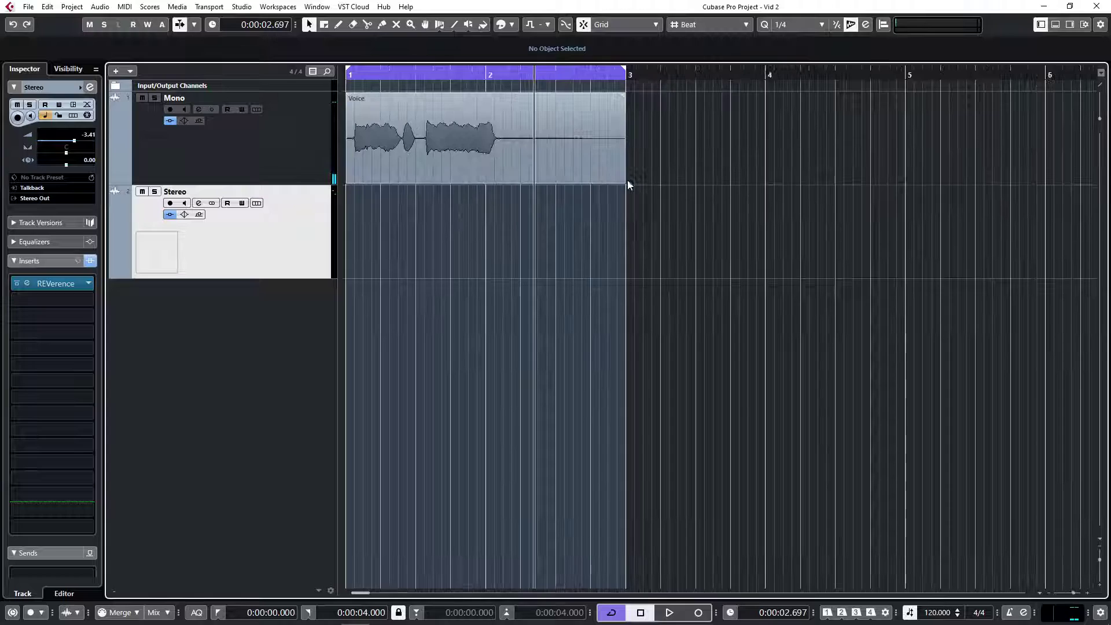
pyautogui.keyDown('alt'); pyautogui.click(803, 77); pyautogui.keyUp('alt')
pyautogui.moveTo(450, 144); pyautogui.dragTo(678, 223)
pyautogui.click(545, 343)
# Step: Play the Voice clips on the Mono and Stereo tracks one after the other from the project start
pyautogui.press('Home')
pyautogui.press('space')
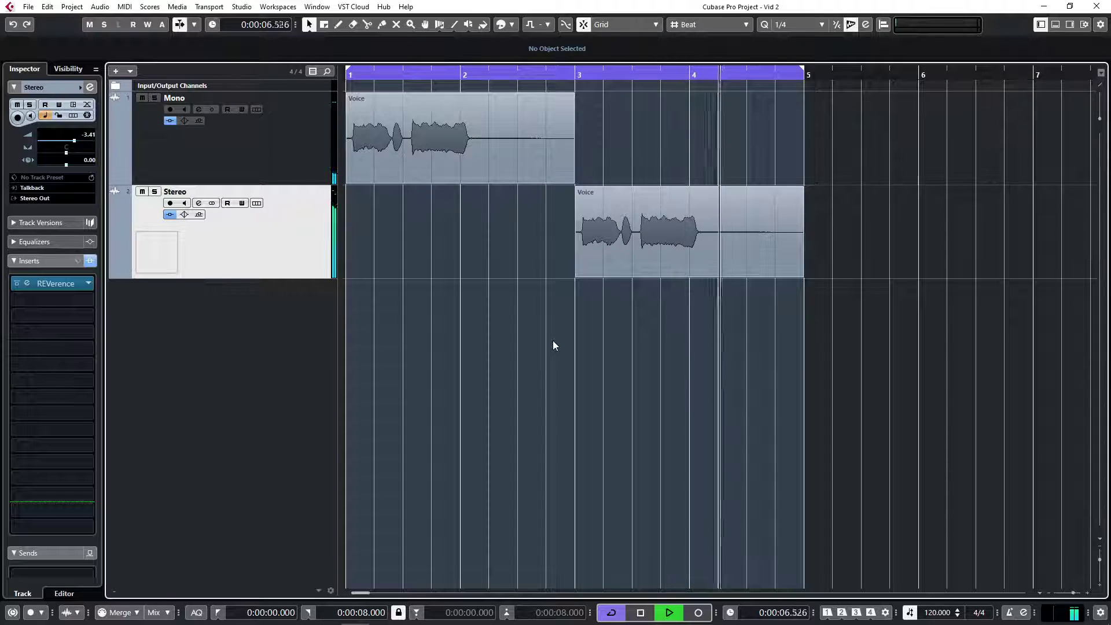
pyautogui.press('space')
# Step: Inspect the REVerence editor on the Stereo channel in the MixConsole, and collapse the inserts rack
pyautogui.press('F3')
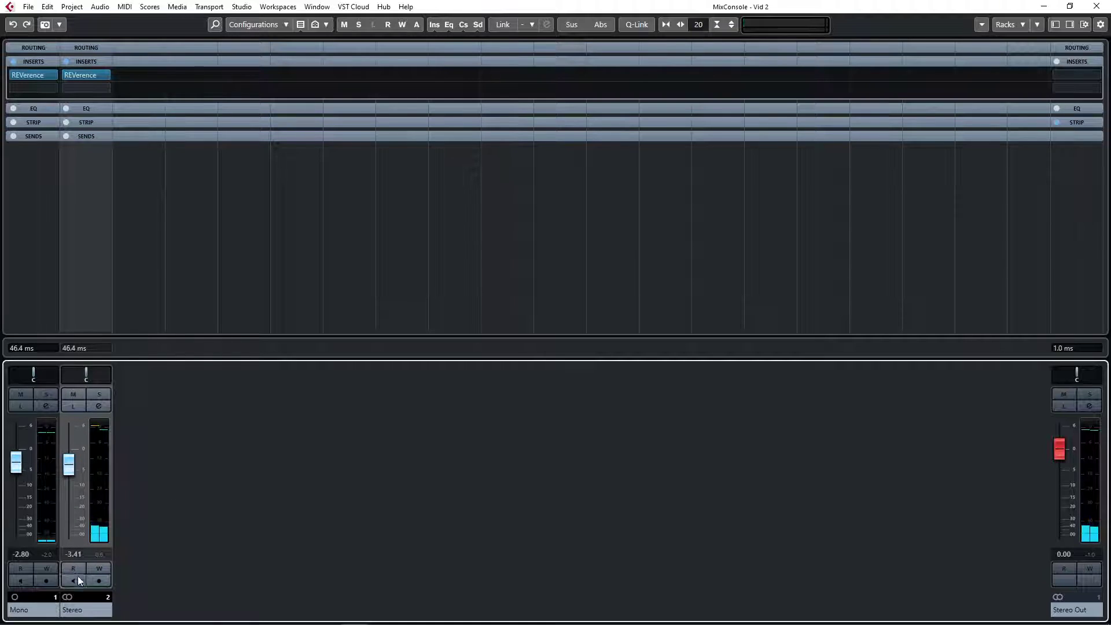
pyautogui.click(88, 74)
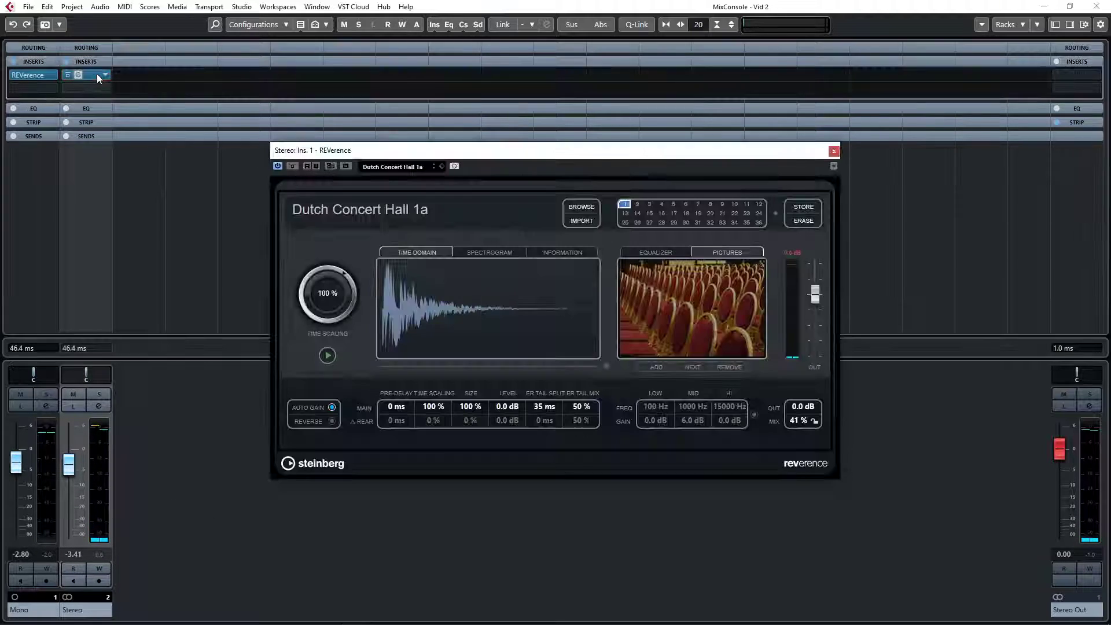
pyautogui.click(88, 76)
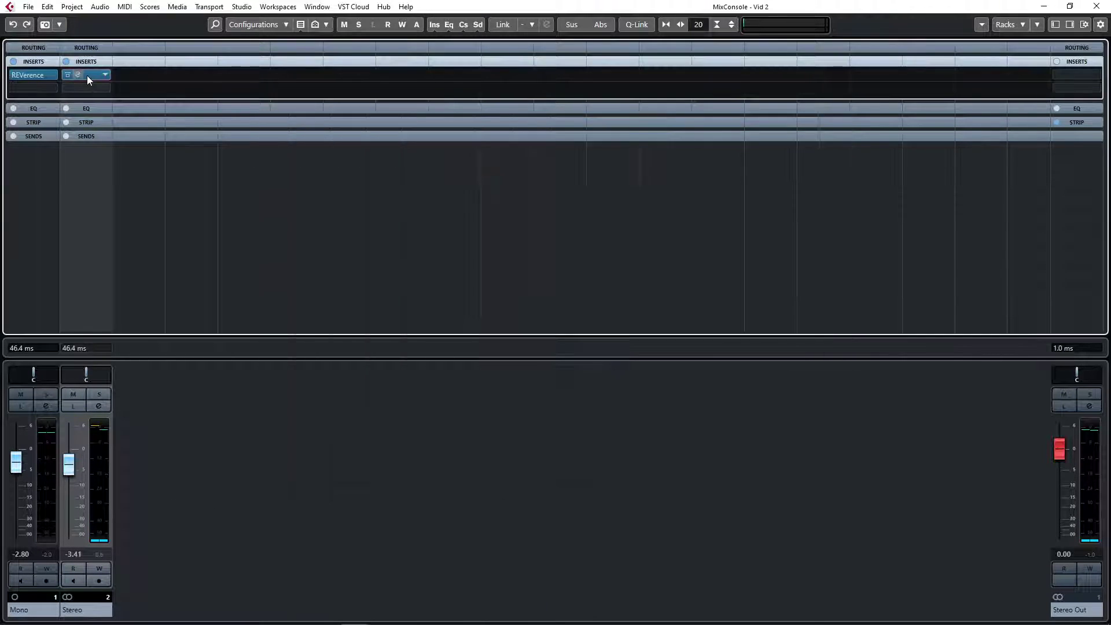
pyautogui.click(89, 62)
pyautogui.click(90, 61)
pyautogui.click(89, 62)
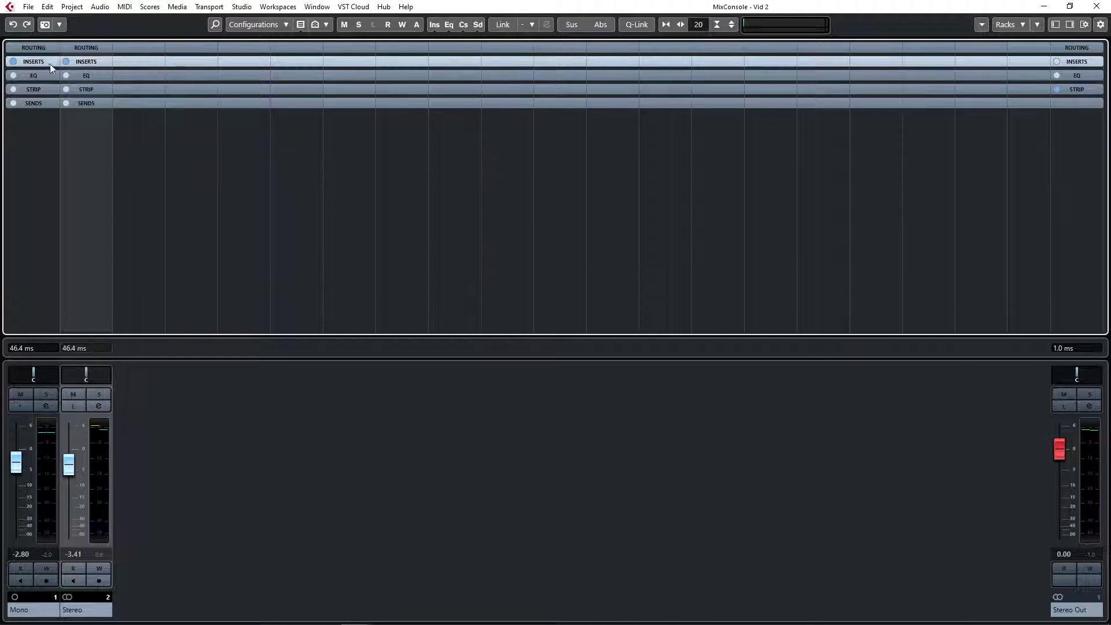
pyautogui.click(36, 610)
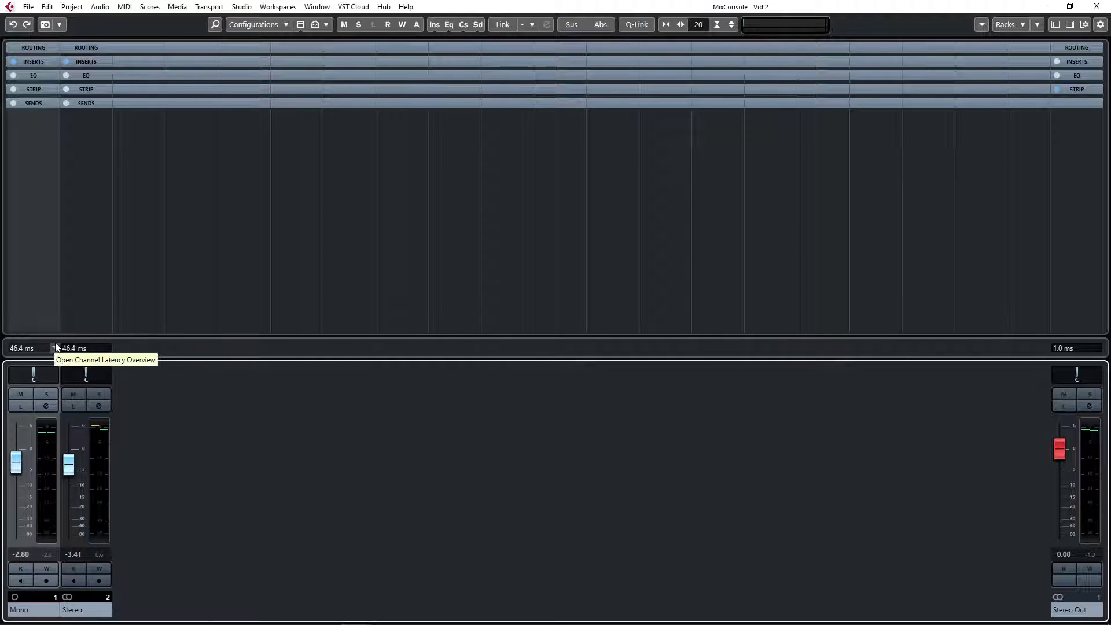
pyautogui.press('F3')
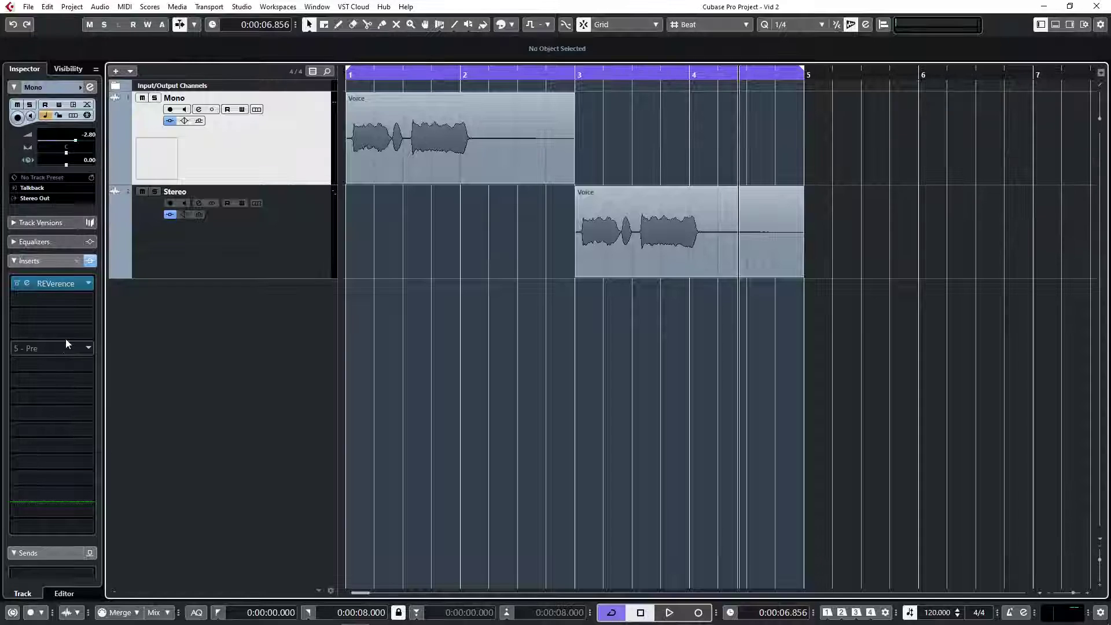
# Step: Delete the copied Voice clip from the Stereo track
pyautogui.click(640, 250)
pyautogui.press('Delete')
pyautogui.press('F3')
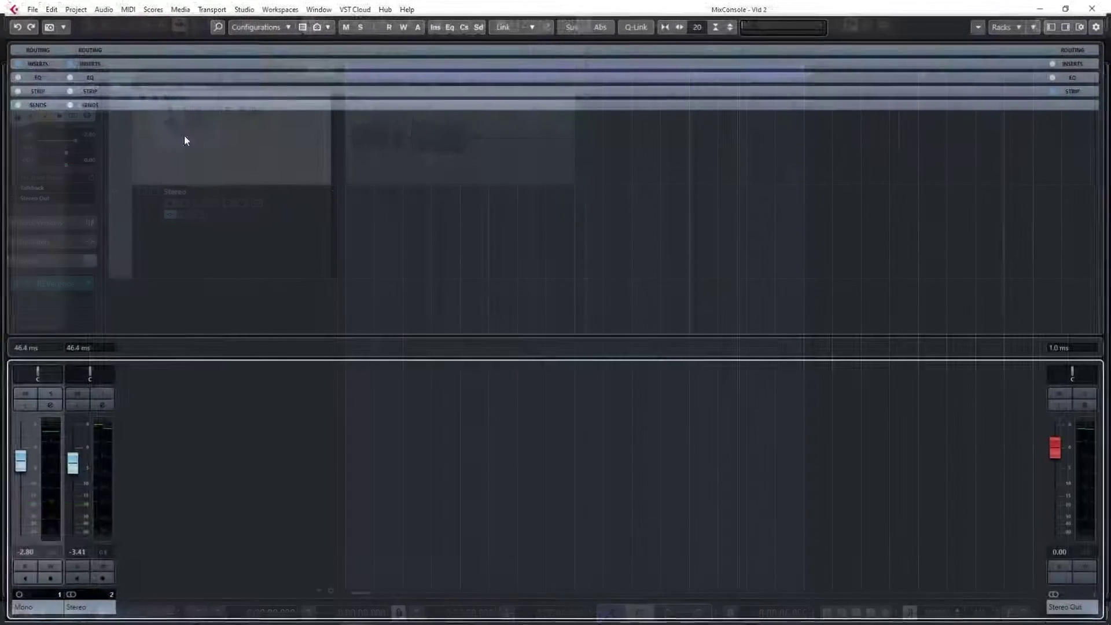
pyautogui.press('F3')
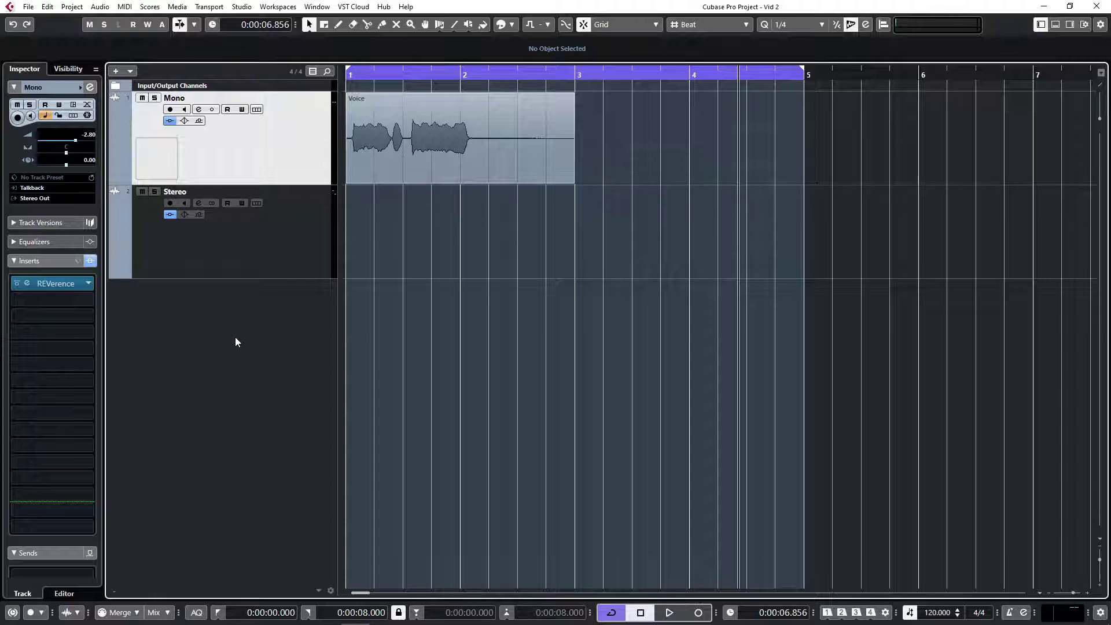
# Step: Add one effect track with No Effect, Stereo configuration and output to Stereo Out
pyautogui.rightClick(215, 319)
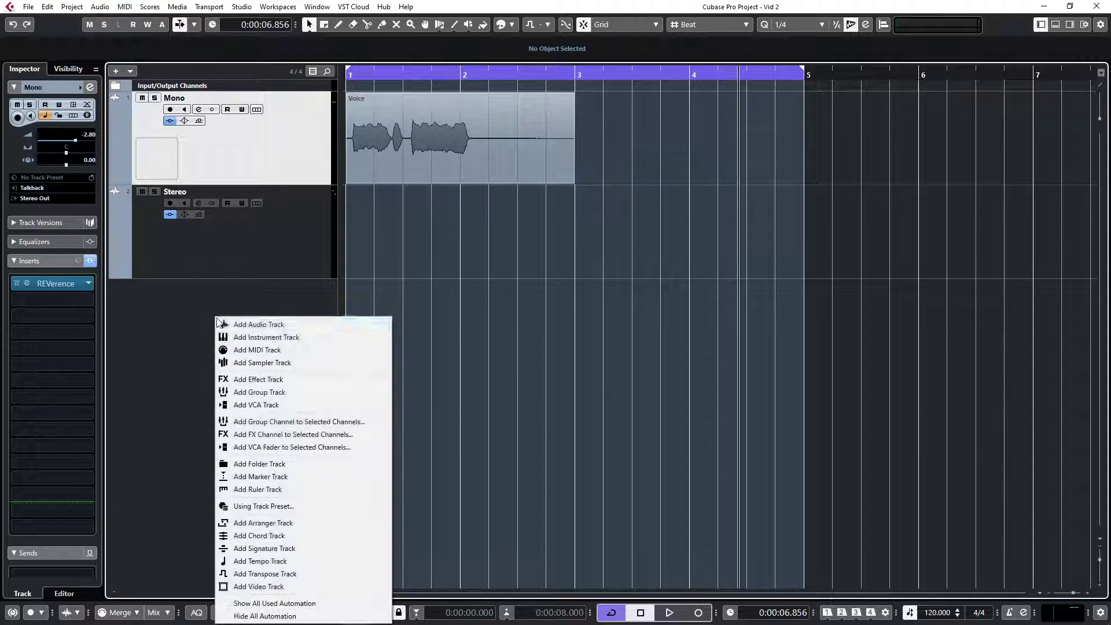
pyautogui.click(263, 381)
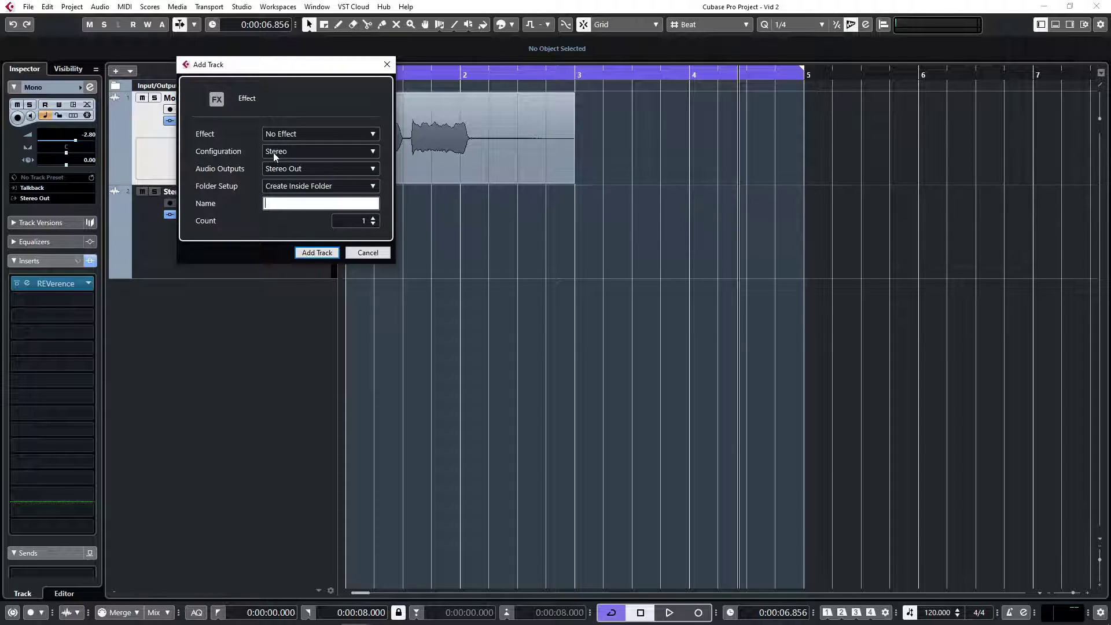
pyautogui.click(292, 134)
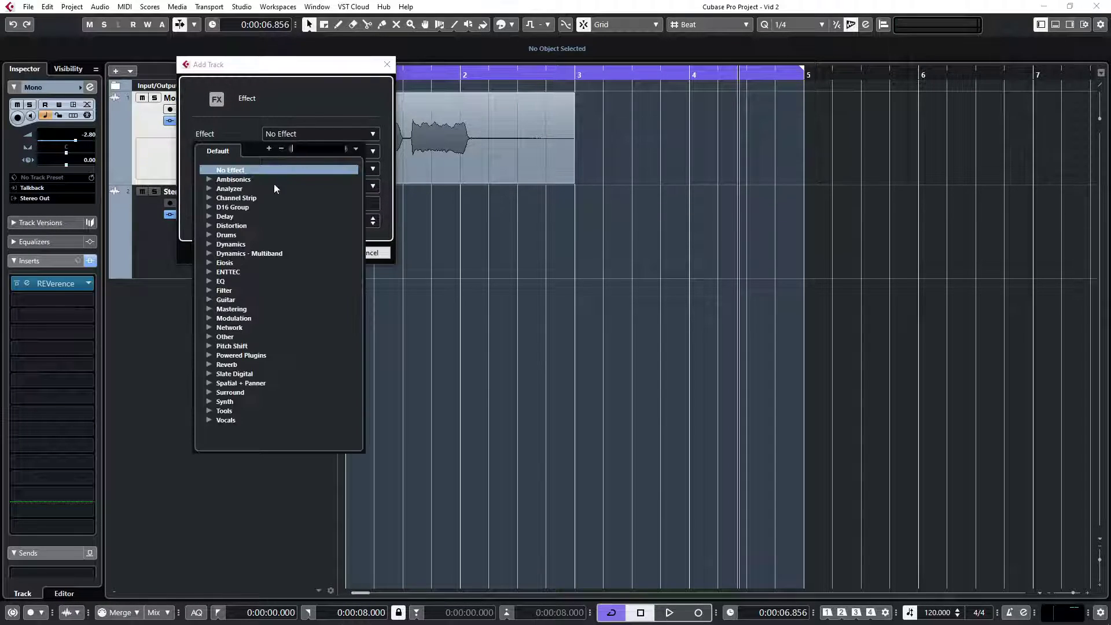
pyautogui.click(279, 171)
pyautogui.click(317, 255)
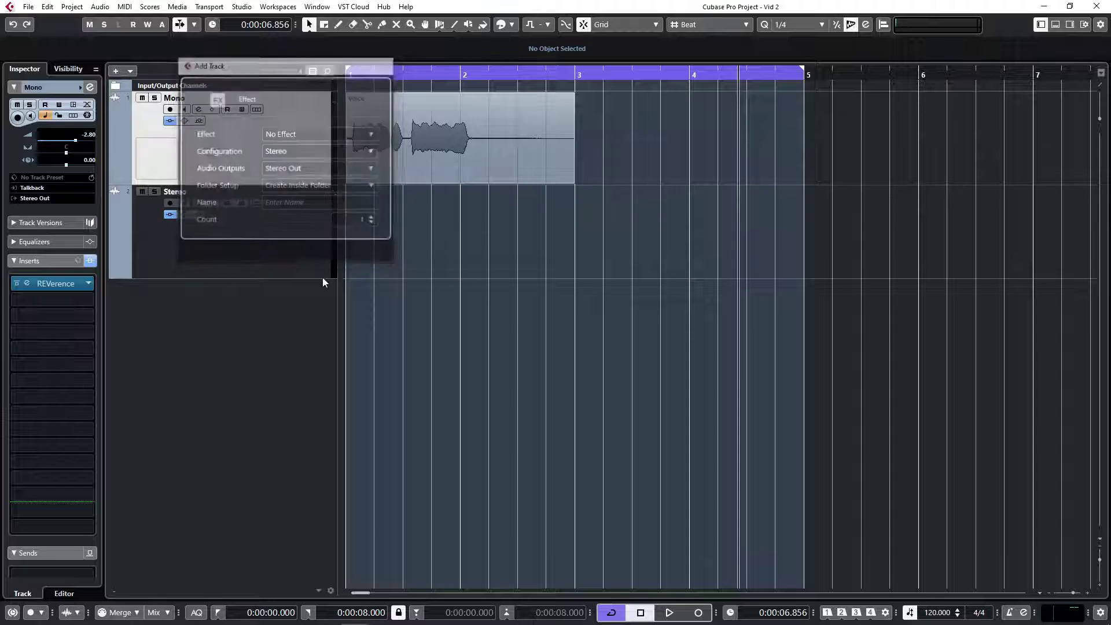
# Step: Move REVerence from the Stereo channel's insert to the FX 1 channel and remove it from the Mono channel
pyautogui.press('F3')
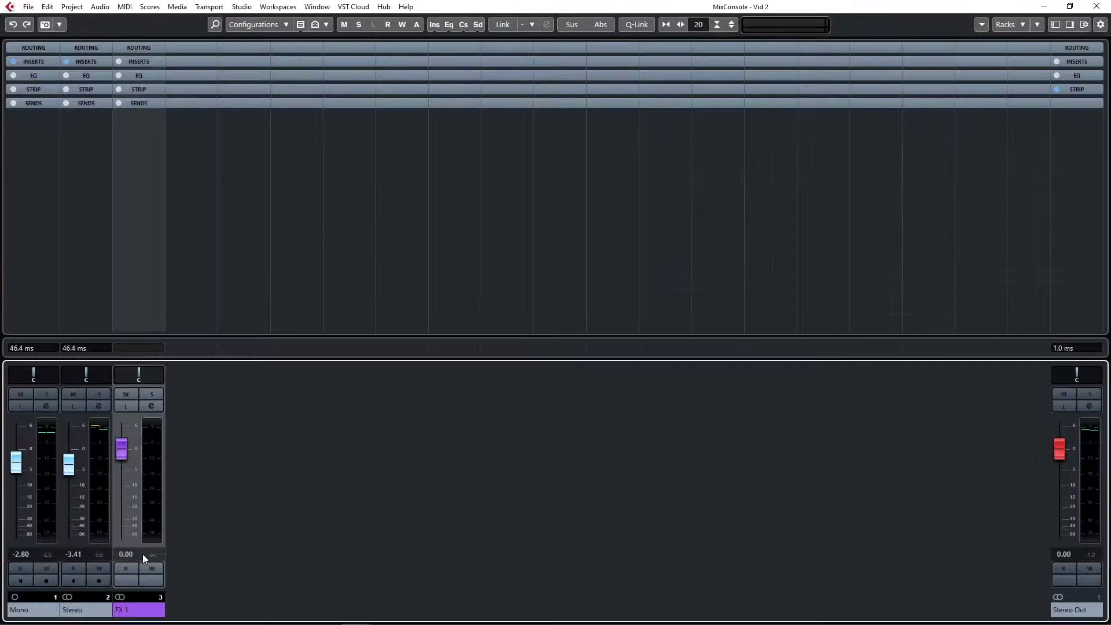
pyautogui.click(92, 61)
pyautogui.moveTo(133, 71); pyautogui.dragTo(134, 75)
pyautogui.click(53, 76)
pyautogui.click(60, 99)
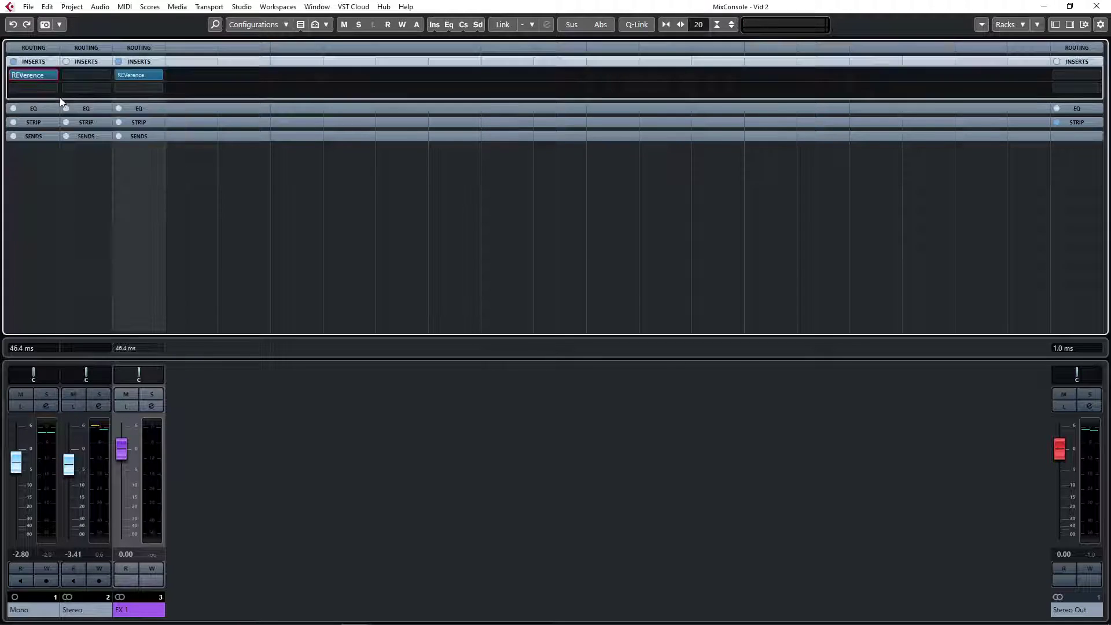
# Step: Set the mix of REVerence on the FX 1 channel to 100 % and close its editor
pyautogui.click(145, 75)
pyautogui.moveTo(467, 152); pyautogui.dragTo(441, 125)
pyautogui.click(145, 75)
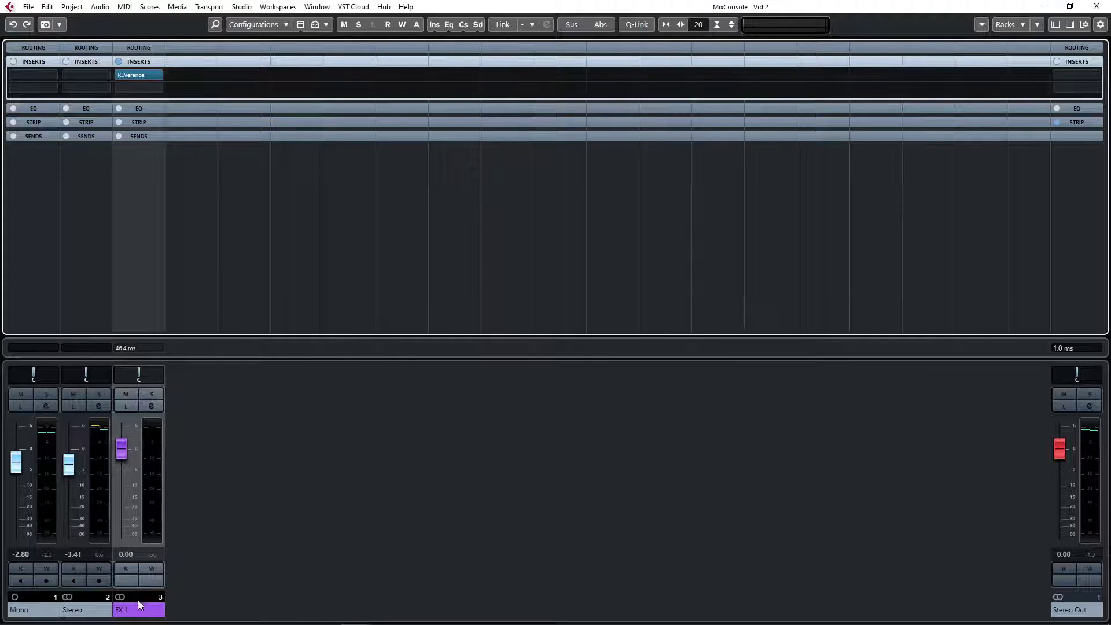
pyautogui.click(145, 74)
pyautogui.moveTo(760, 367); pyautogui.dragTo(759, 231)
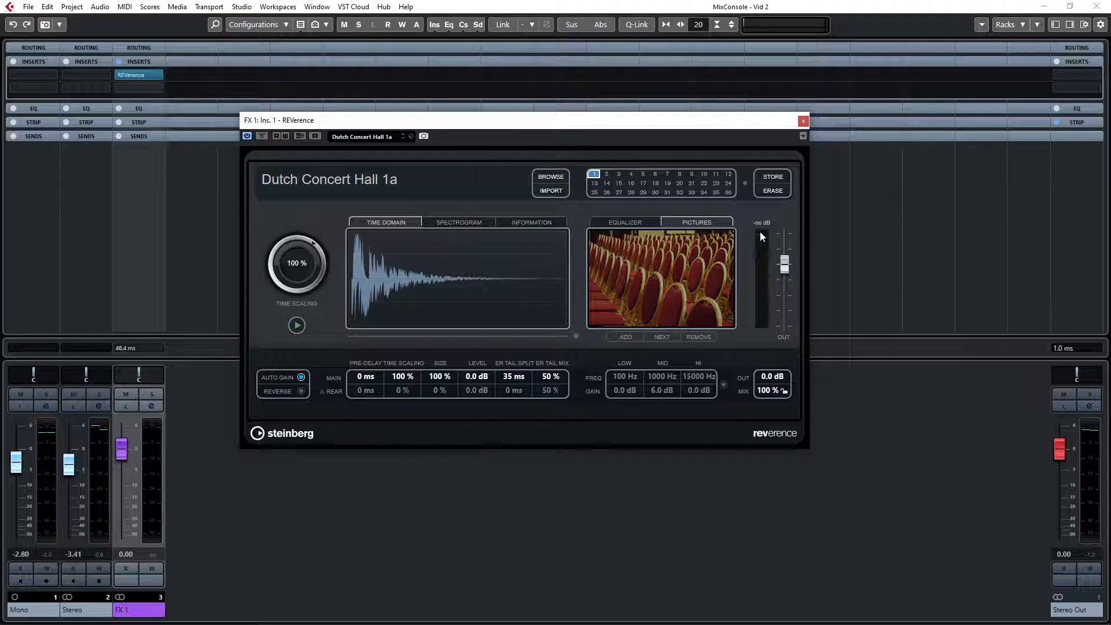
pyautogui.click(804, 122)
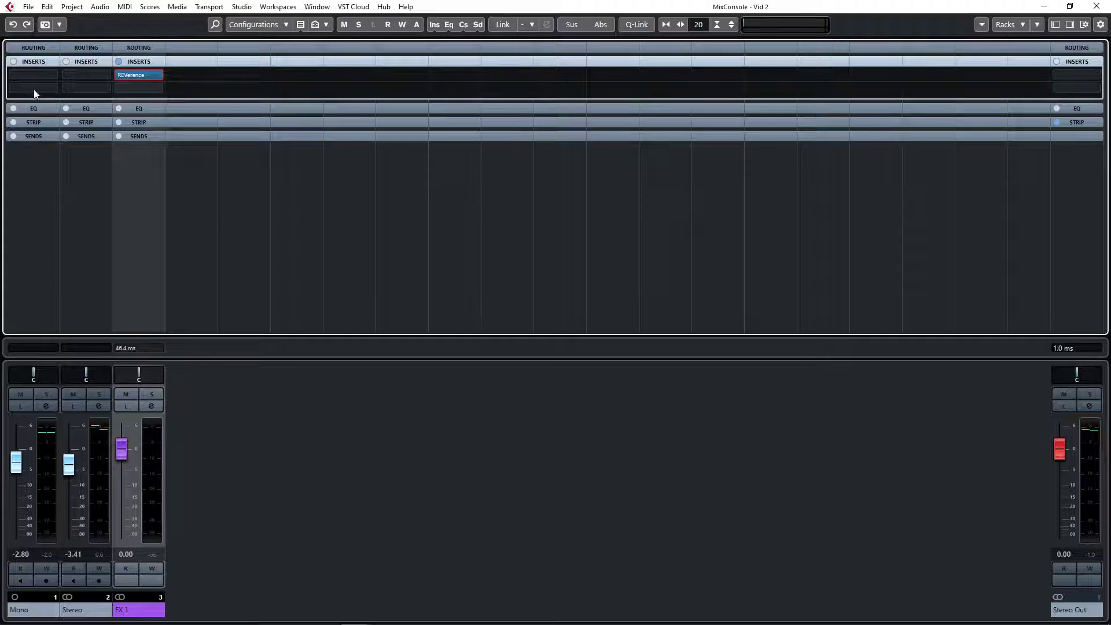
# Step: Route the first send of both the Mono and the Stereo channel to FX 1
pyautogui.click(33, 136)
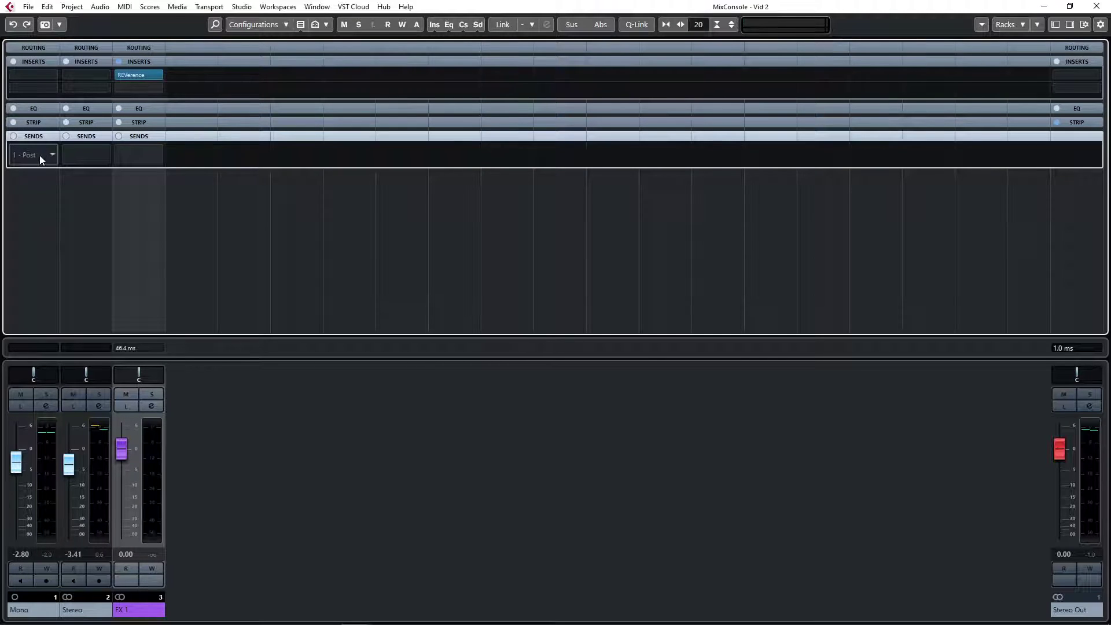
pyautogui.click(40, 155)
pyautogui.click(49, 199)
pyautogui.click(85, 152)
pyautogui.click(95, 198)
# Step: Activate the FX 1 sends on the Mono and Stereo channels and set both send levels to 0
pyautogui.click(15, 148)
pyautogui.doubleClick(44, 155)
pyautogui.write('0')
pyautogui.press('Return')
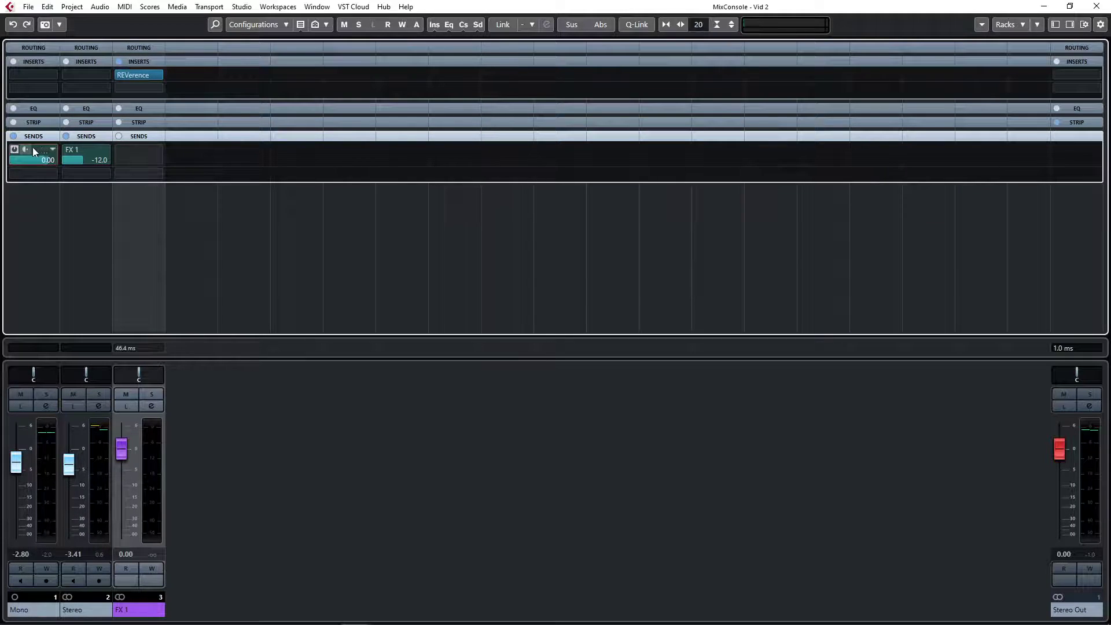
pyautogui.doubleClick(99, 158)
pyautogui.write('0')
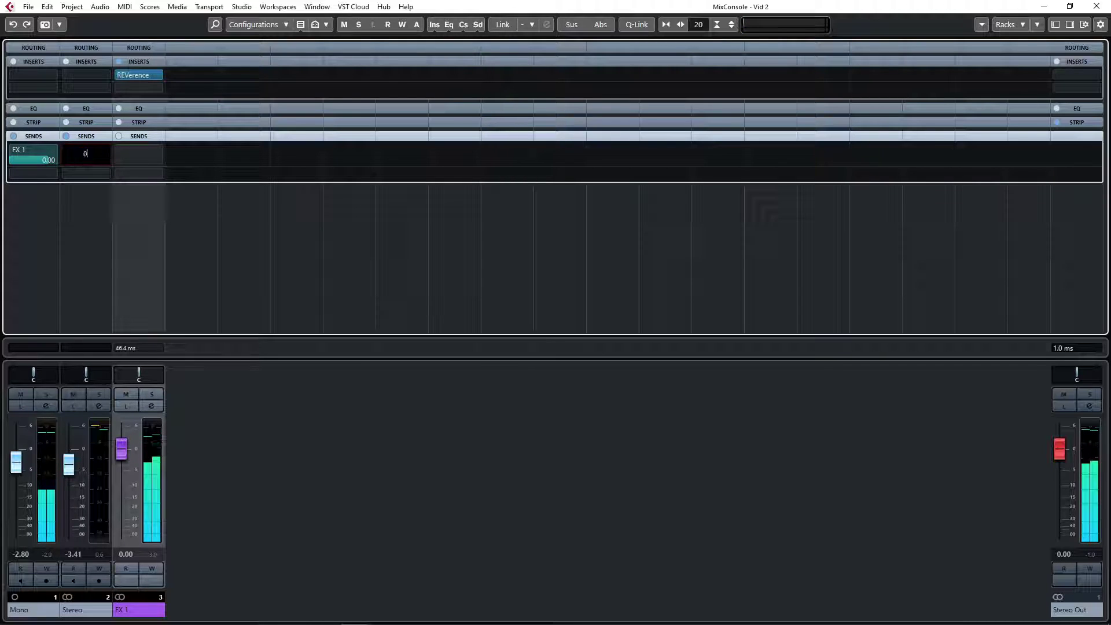
pyautogui.press('Return')
# Step: Solo the Mono track, play its Voice clip through the FX 1 send, and turn the solo off
pyautogui.press('F3')
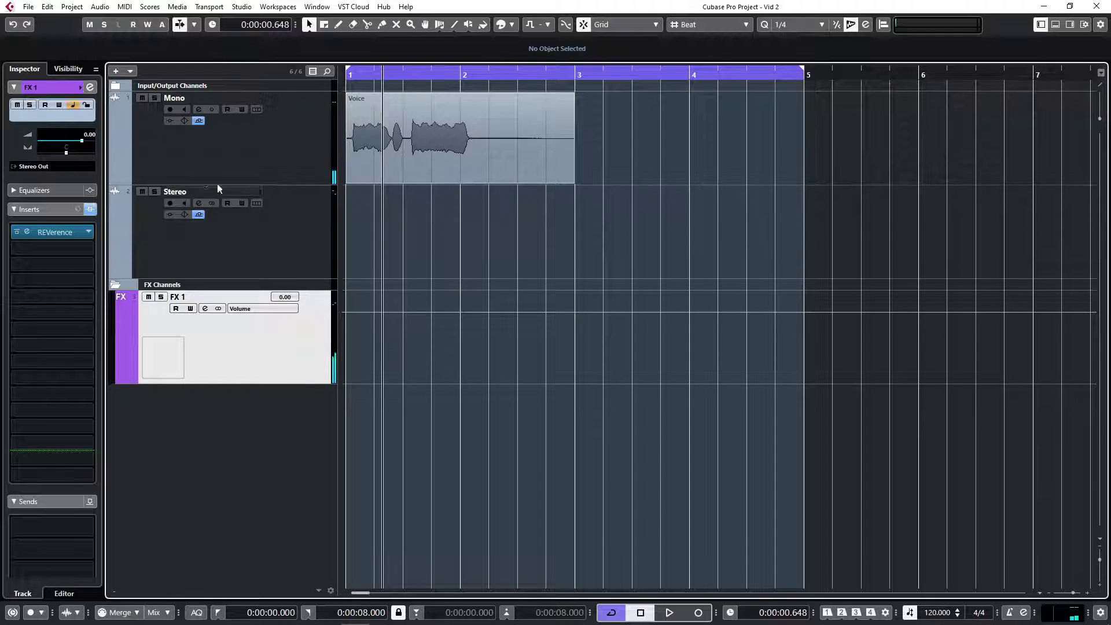
pyautogui.click(280, 141)
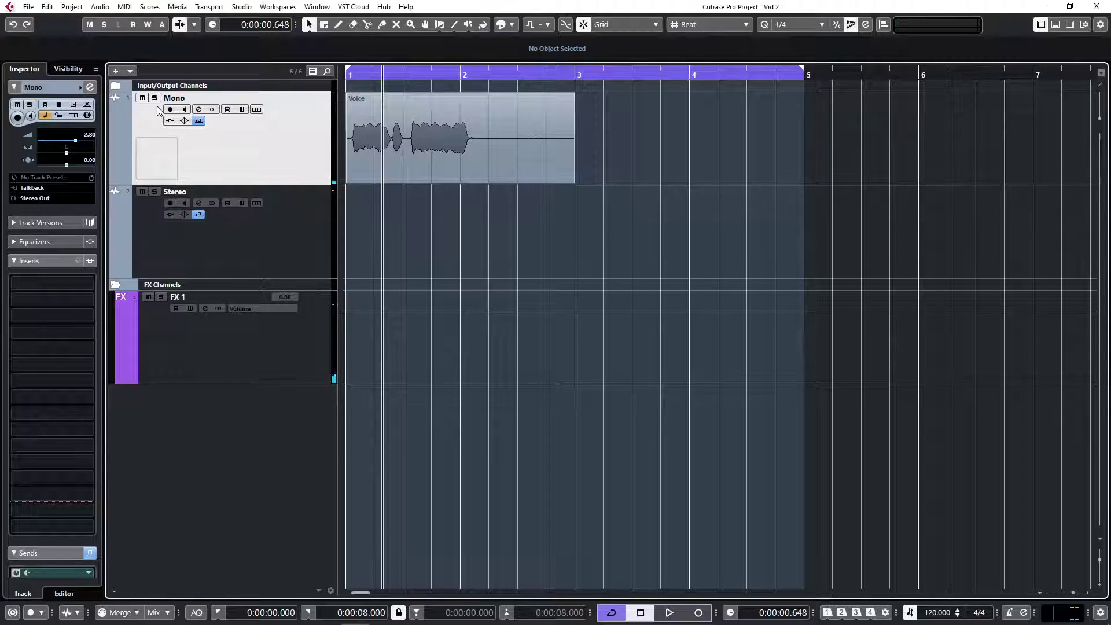
pyautogui.press('s')
pyautogui.press('space')
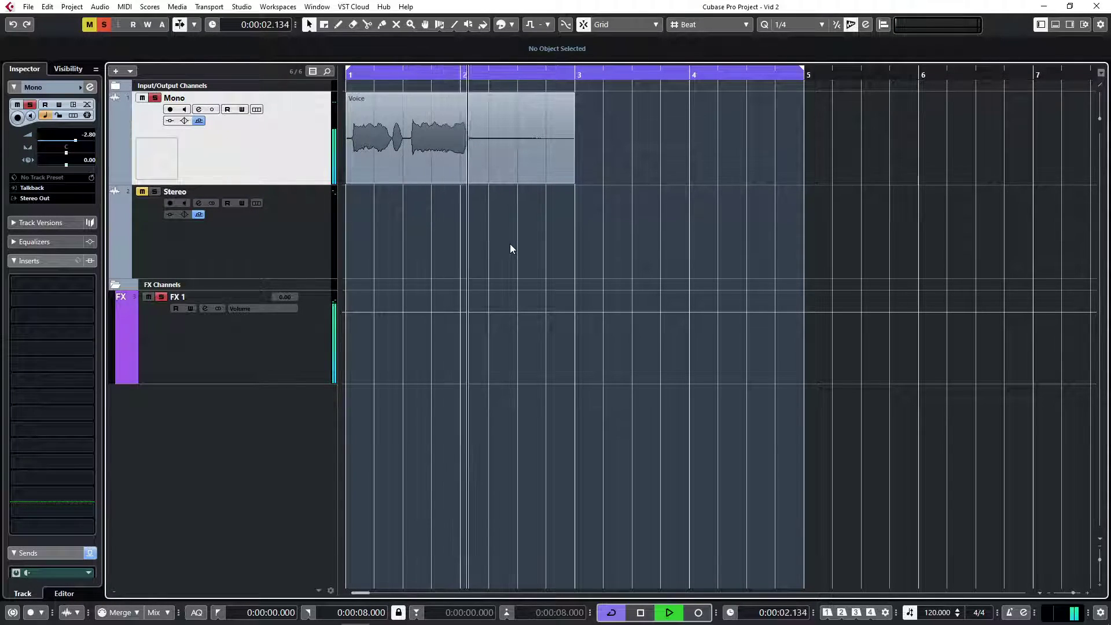
pyautogui.press('space')
pyautogui.click(154, 98)
# Step: Stop playback, select the Stereo track, collapse the FX Channels folder, and check the FX 1 channel's stereo configuration in the MixConsole
pyautogui.click(377, 168)
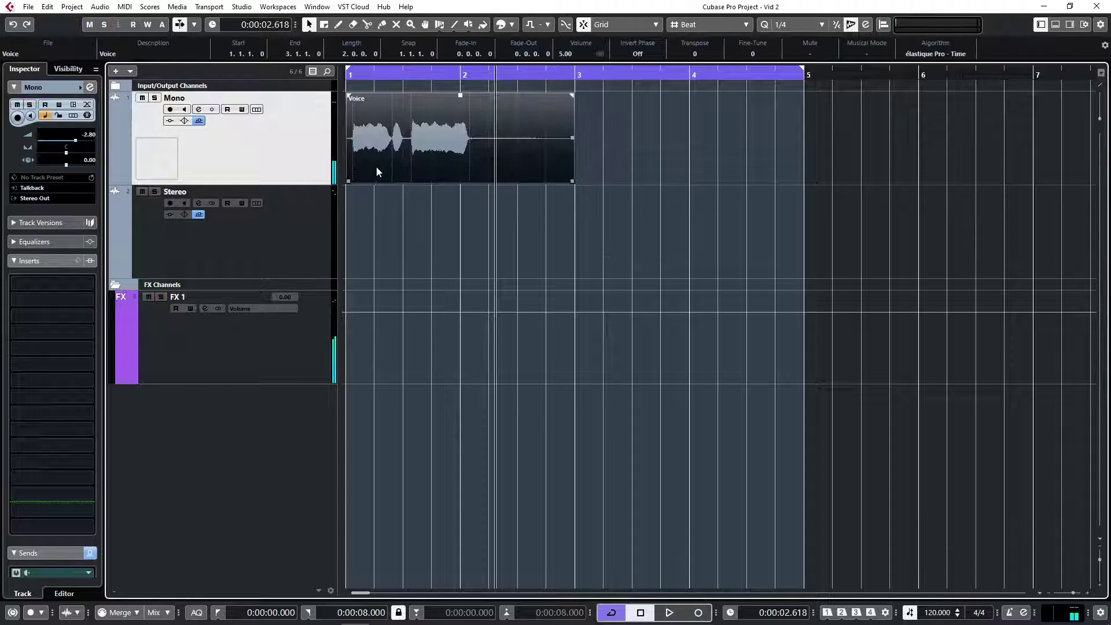
pyautogui.click(305, 231)
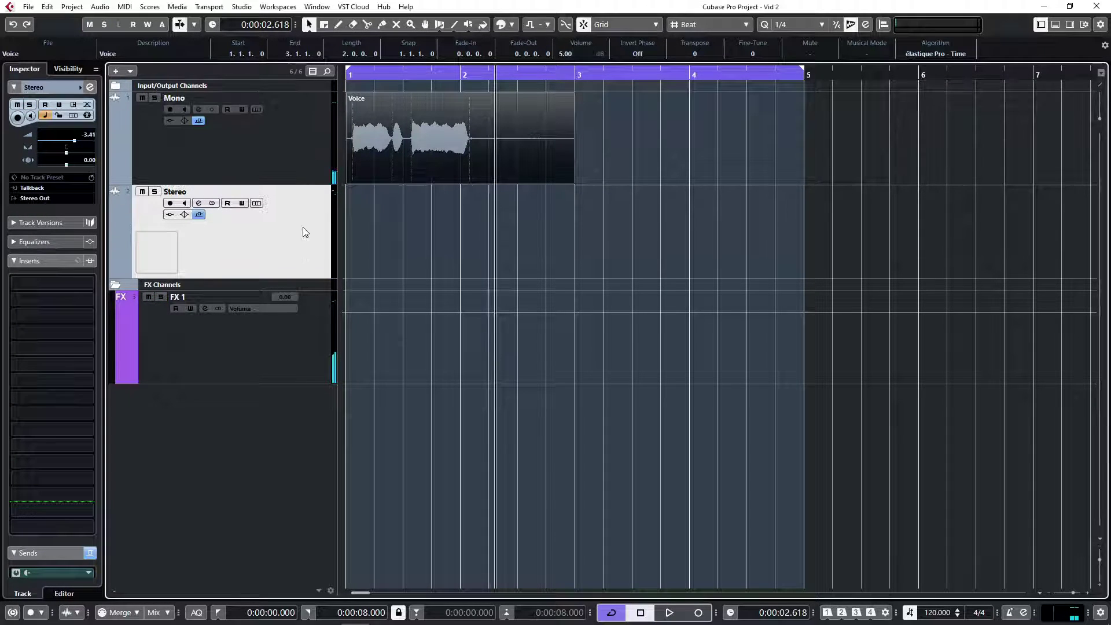
pyautogui.click(115, 286)
pyautogui.press('F3')
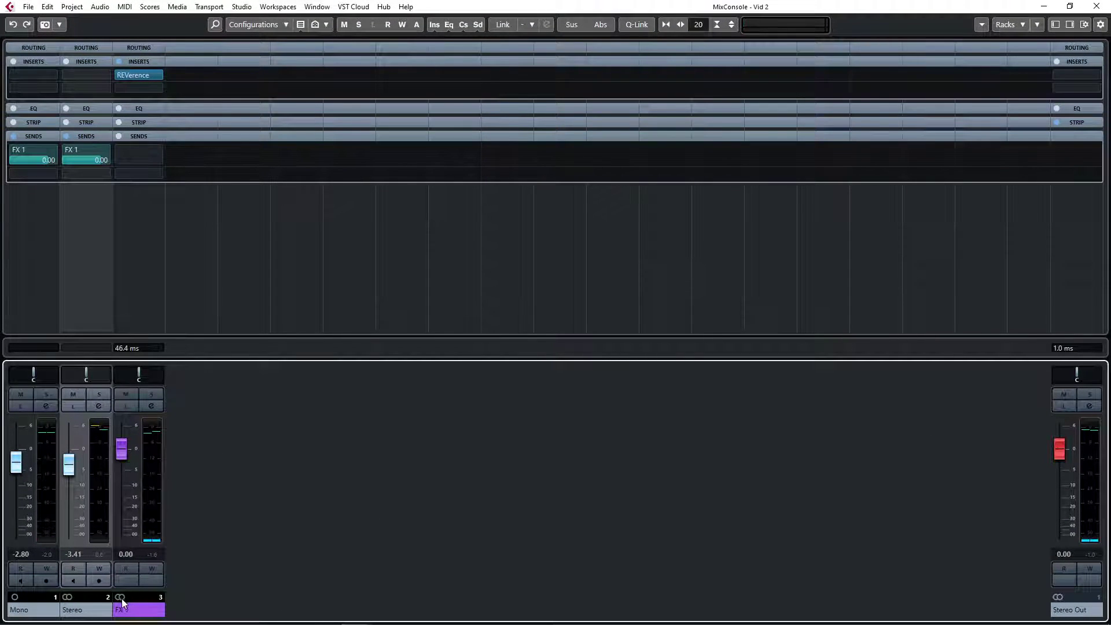
pyautogui.press('F3')
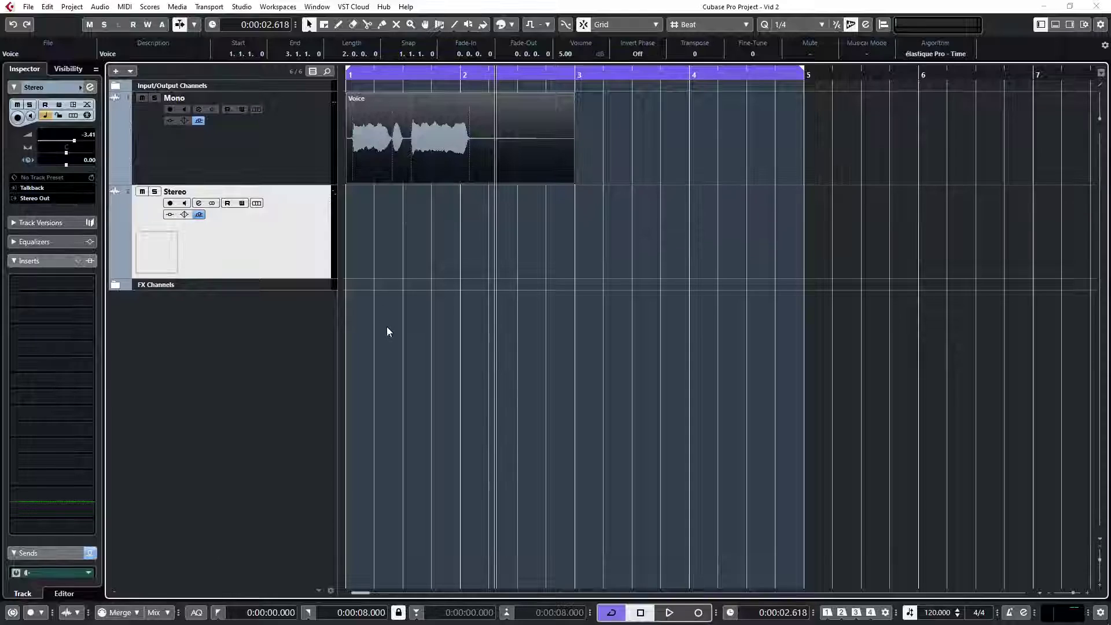
# Step: Place the Voice clip on the Stereo track and play it from the project start
pyautogui.press('Home')
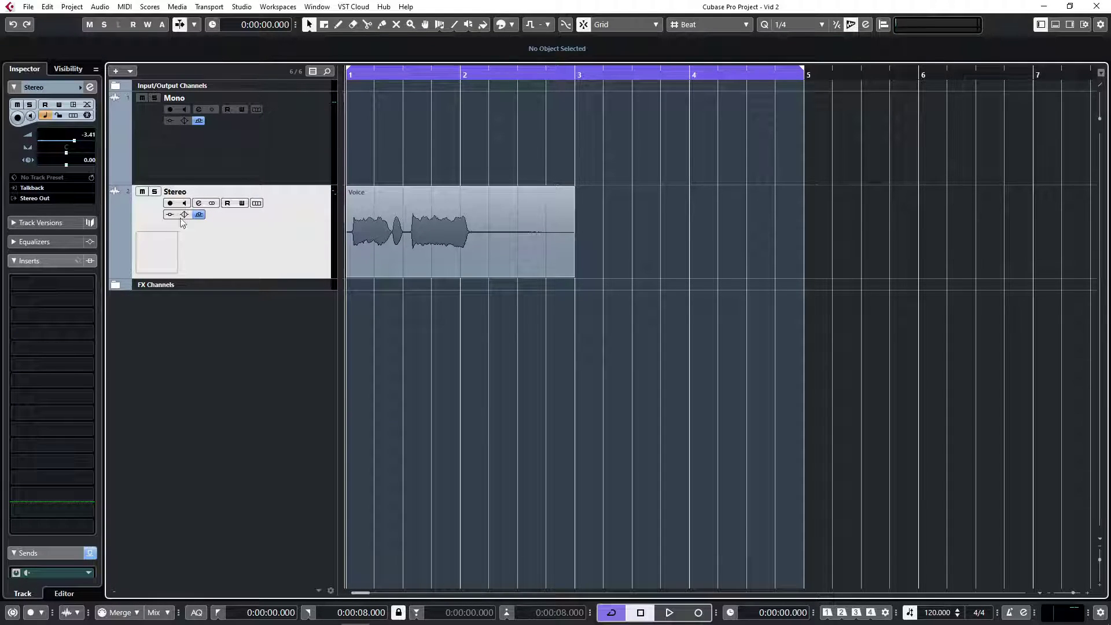
pyautogui.press('space')
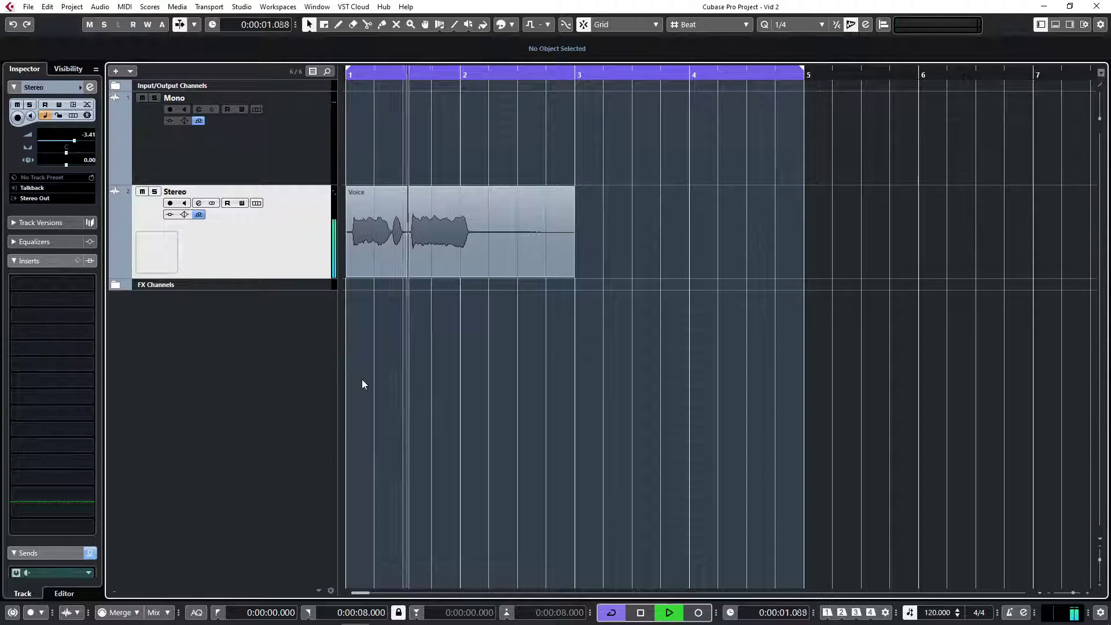
pyautogui.press('space')
# Step: Move the Voice clip back to the Mono track, play it from the project start, and check the channel meters in the MixConsole
pyautogui.moveTo(390, 238); pyautogui.dragTo(387, 157)
pyautogui.press('Home')
pyautogui.press('space')
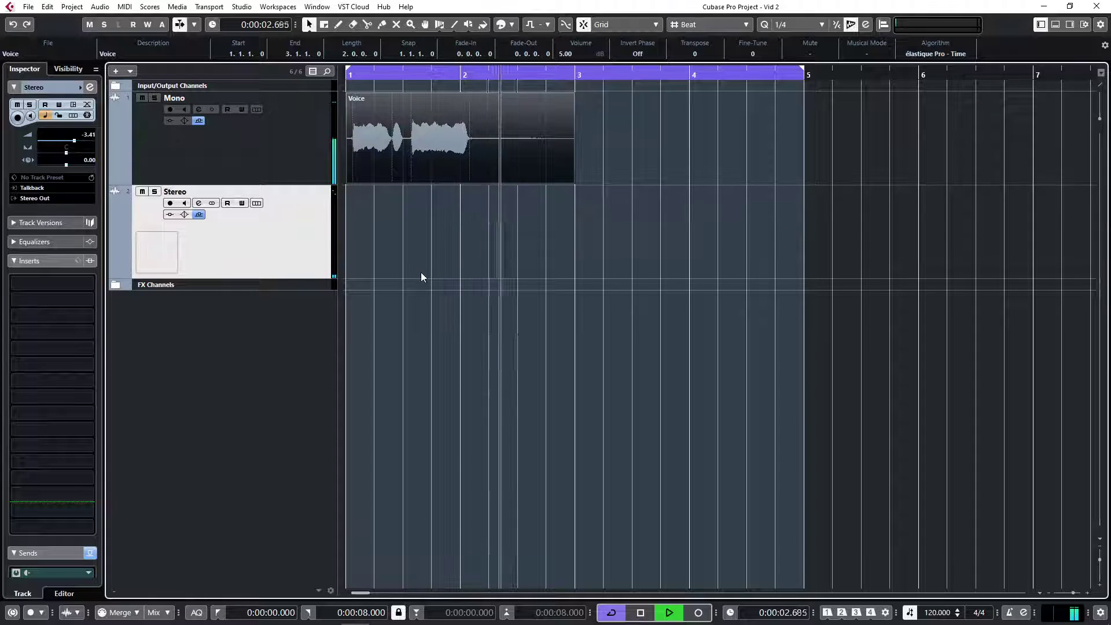
pyautogui.press('F3')
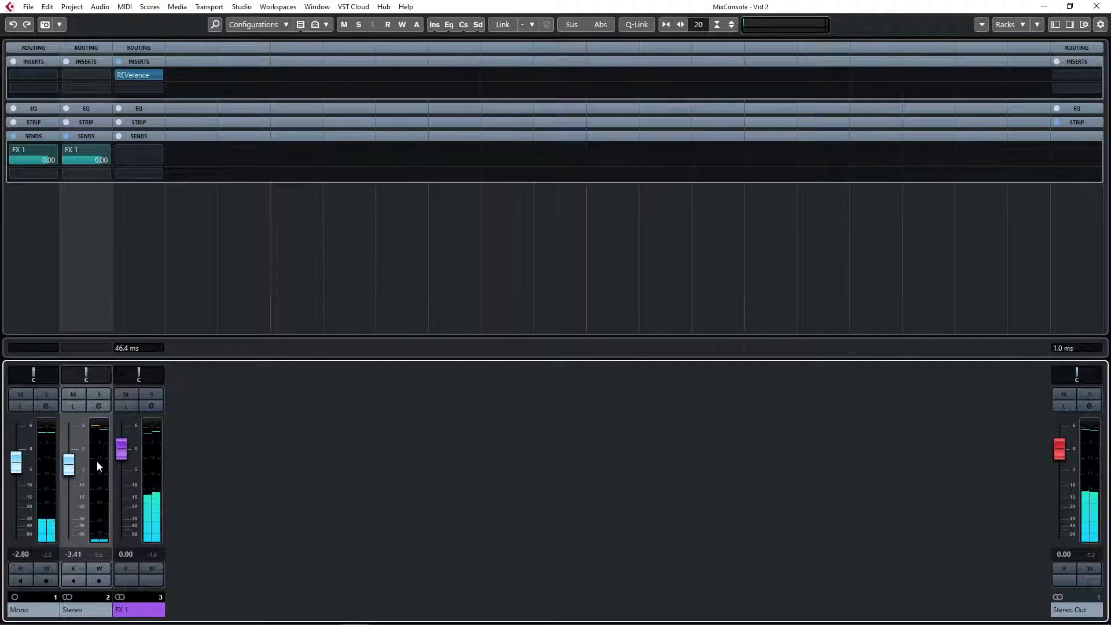
pyautogui.press('F3')
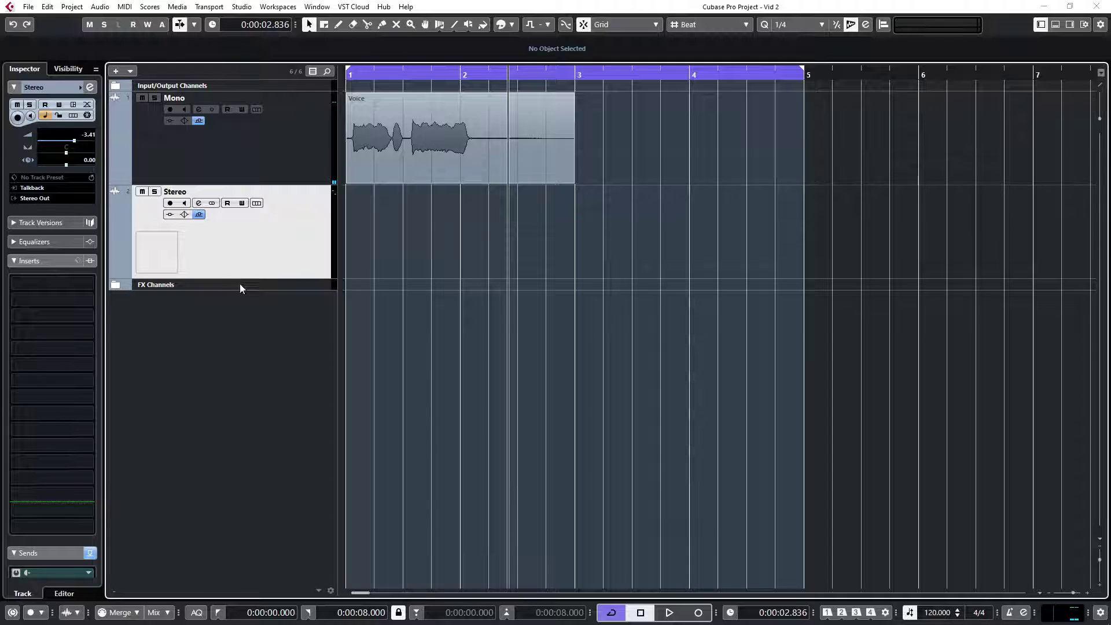
# Step: Examine the inserts and FX 1 sends of the Mono and Stereo channels in the MixConsole
pyautogui.click(291, 175)
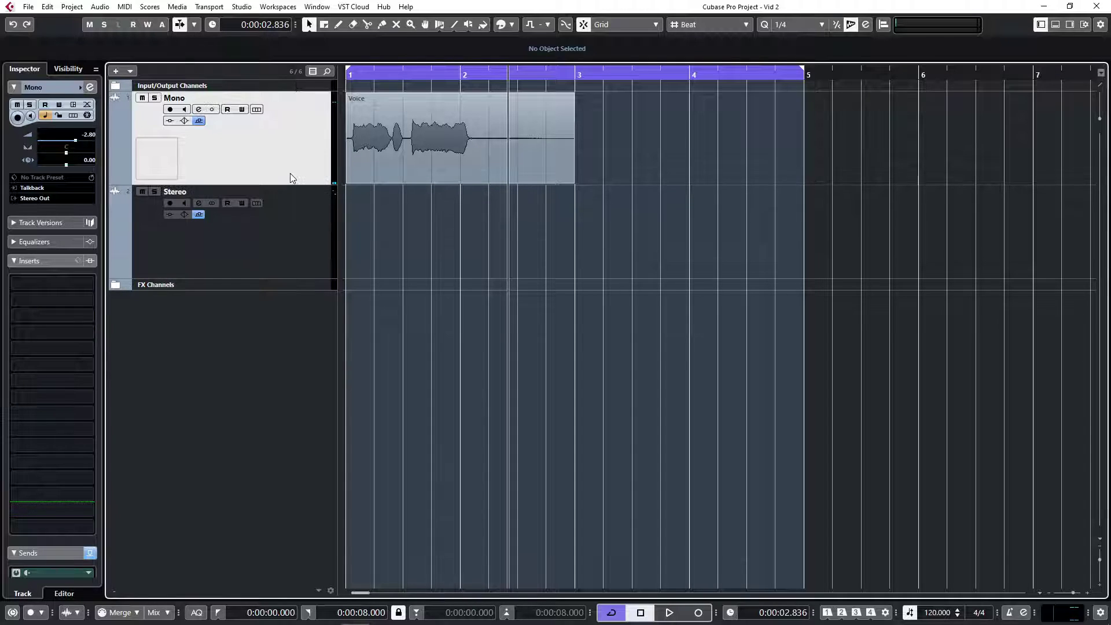
pyautogui.press('F3')
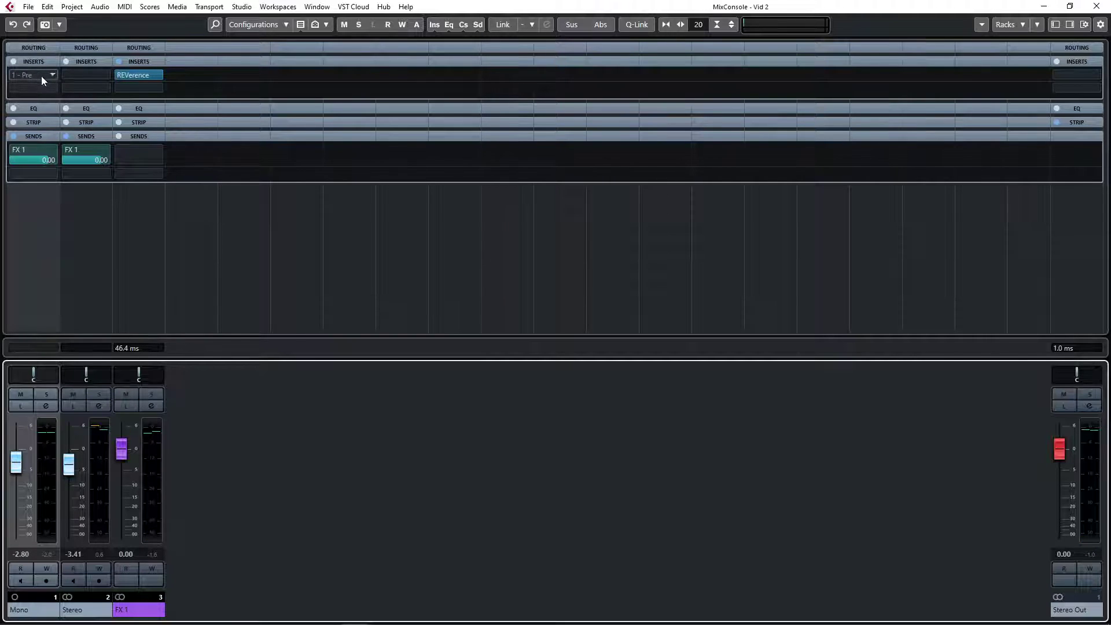
pyautogui.click(48, 289)
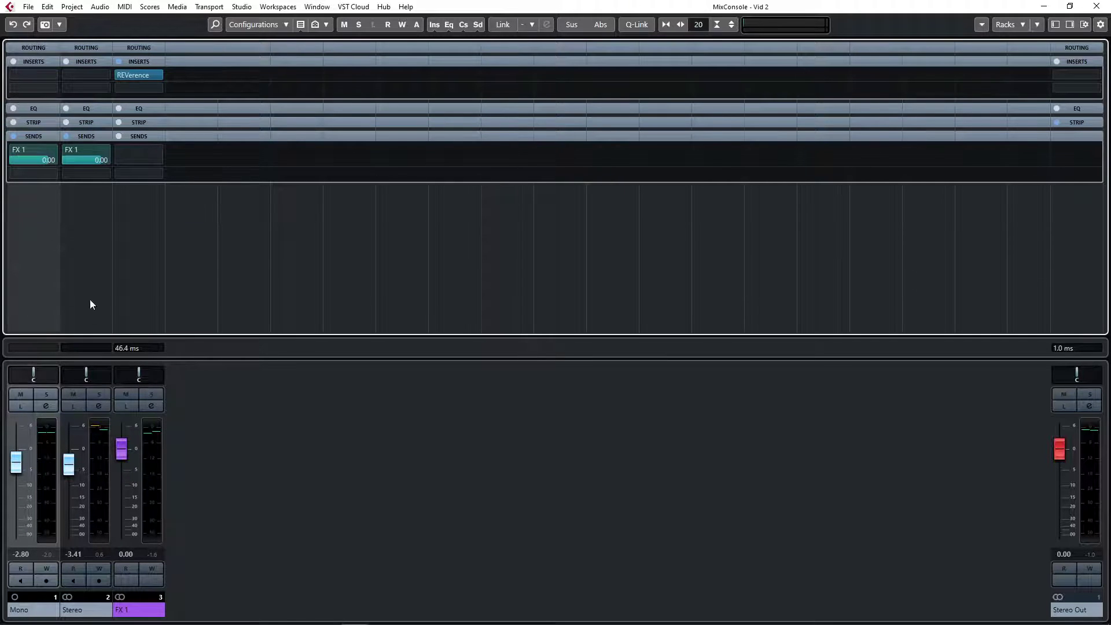
pyautogui.click(91, 284)
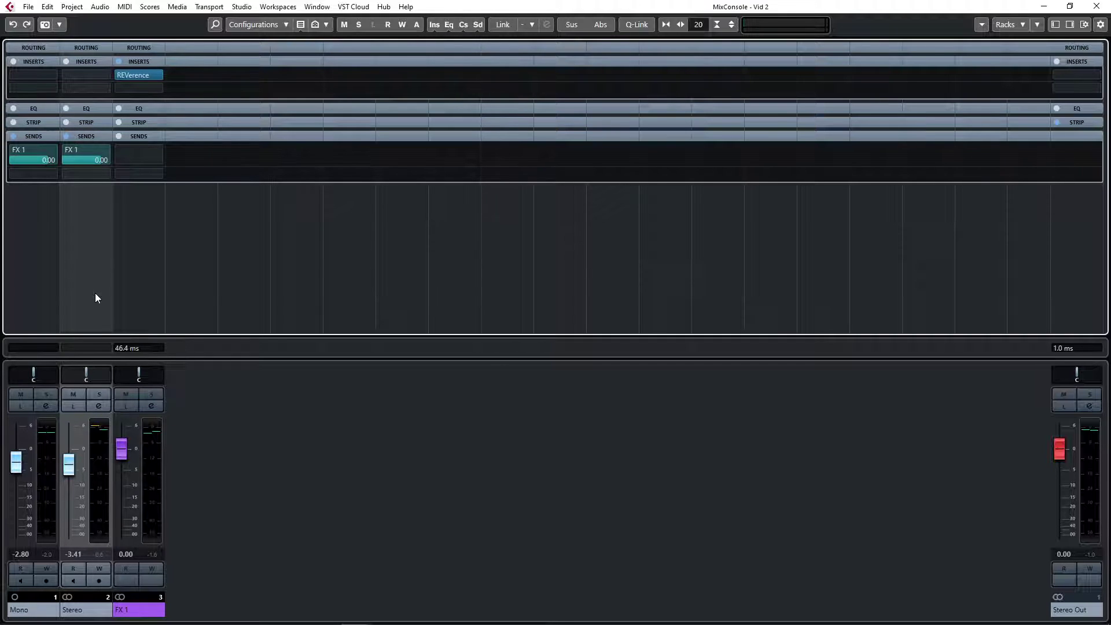
pyautogui.press('F3')
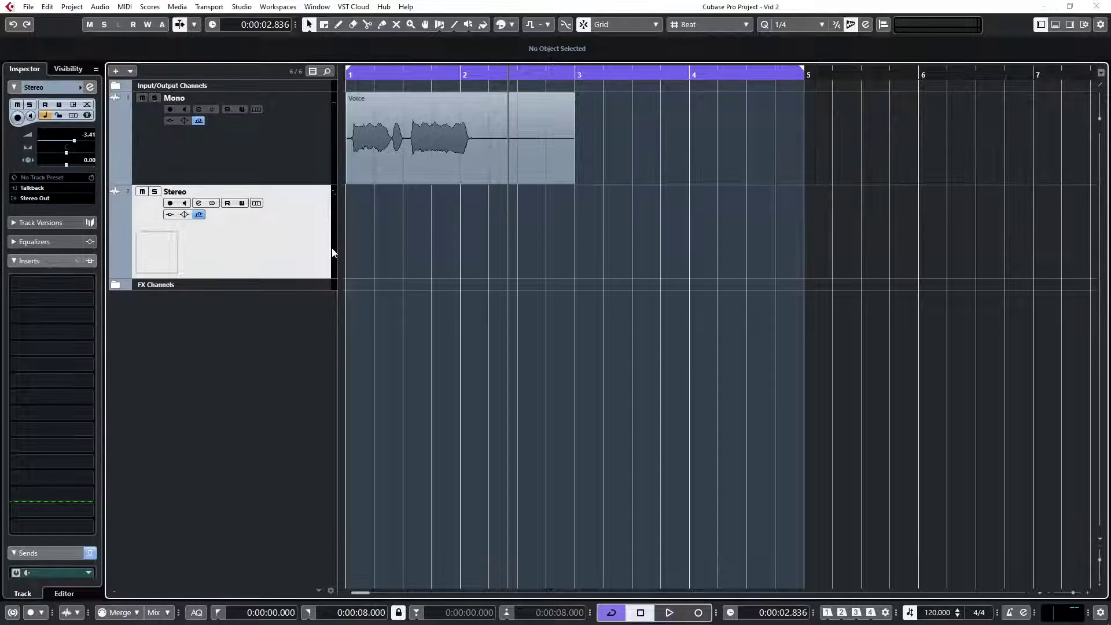
# Step: Delete the Voice clip and remove both the Mono and Stereo tracks from the project
pyautogui.click(418, 167)
pyautogui.press('Delete')
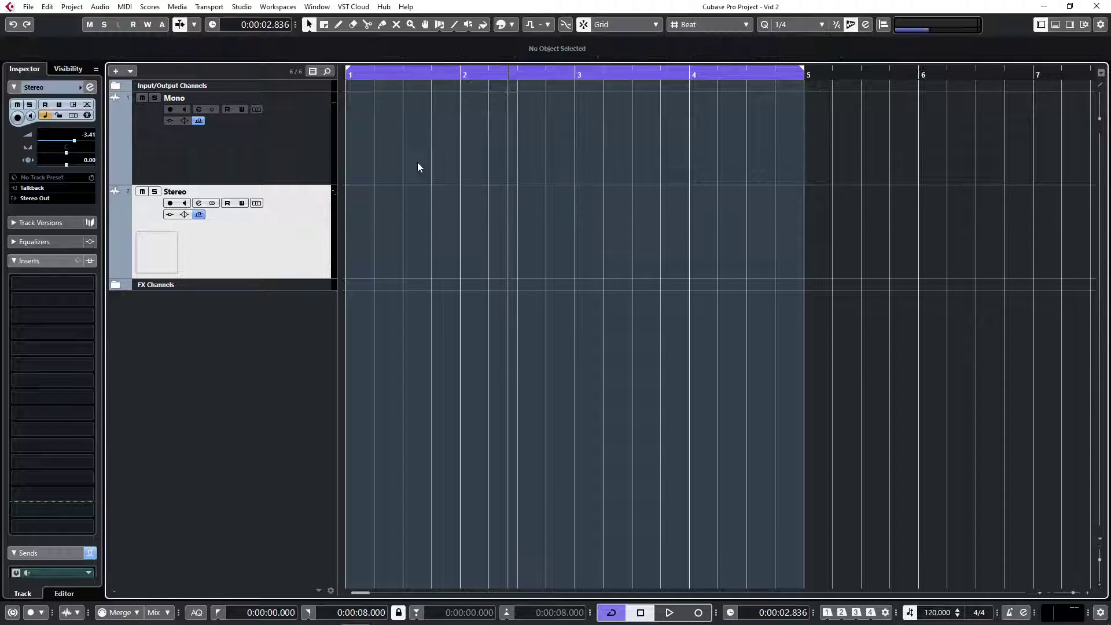
pyautogui.click(246, 174)
pyautogui.keyDown('ctrl'); pyautogui.click(269, 197); pyautogui.keyUp('ctrl')
pyautogui.rightClick(269, 212)
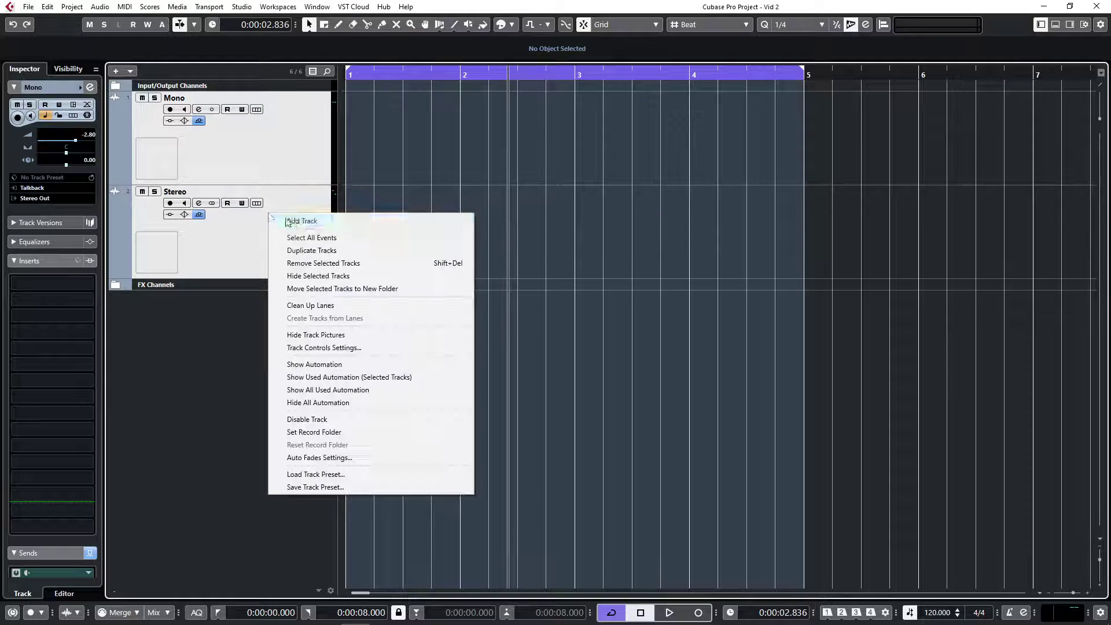
pyautogui.click(318, 264)
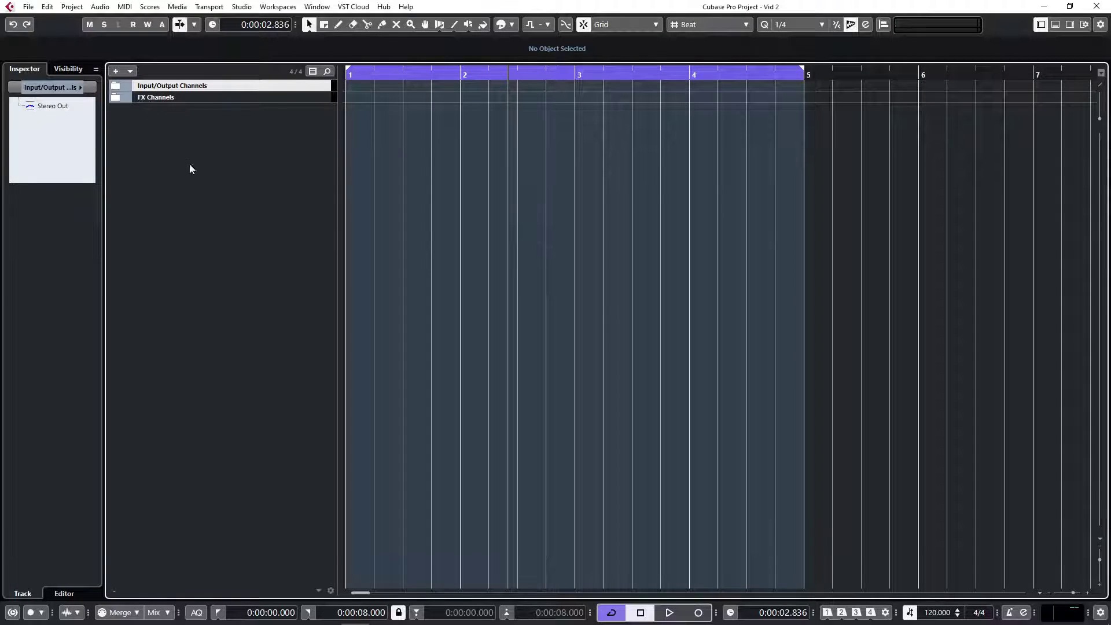
# Step: Check the remaining channels in the MixConsole and remove the FX Channels folder together with FX 1
pyautogui.press('F3')
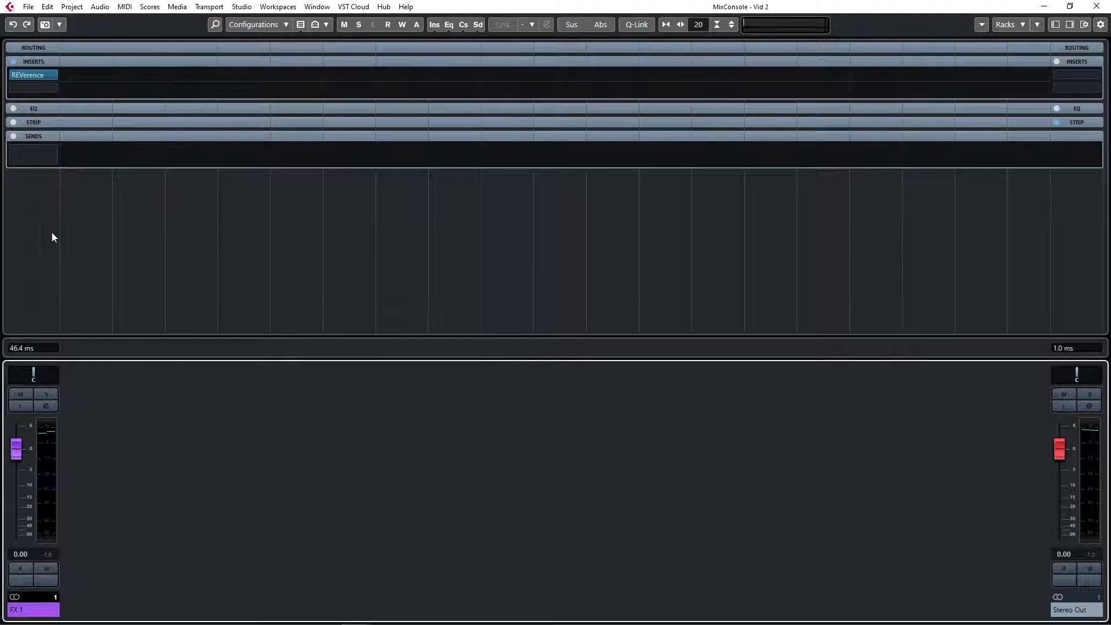
pyautogui.press('F3')
pyautogui.click(121, 102)
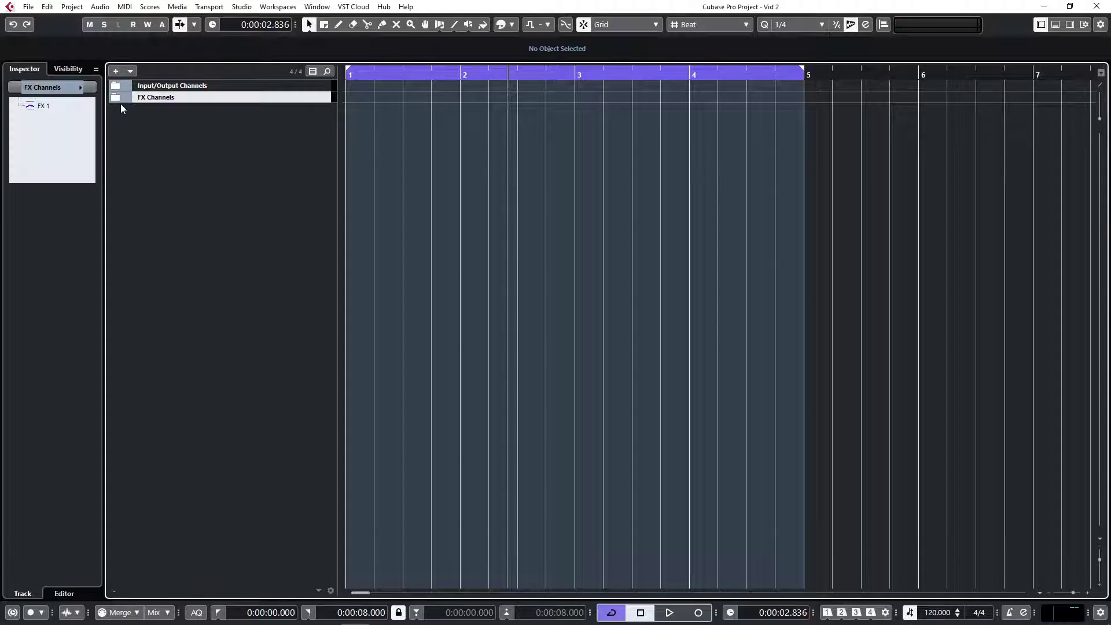
pyautogui.rightClick(127, 98)
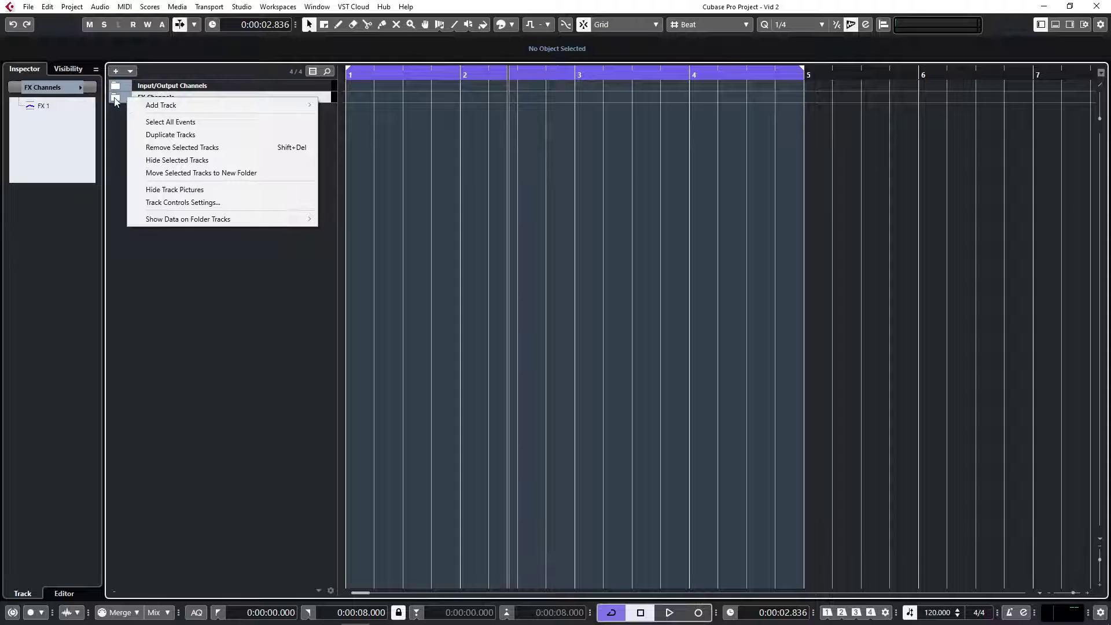
pyautogui.click(181, 147)
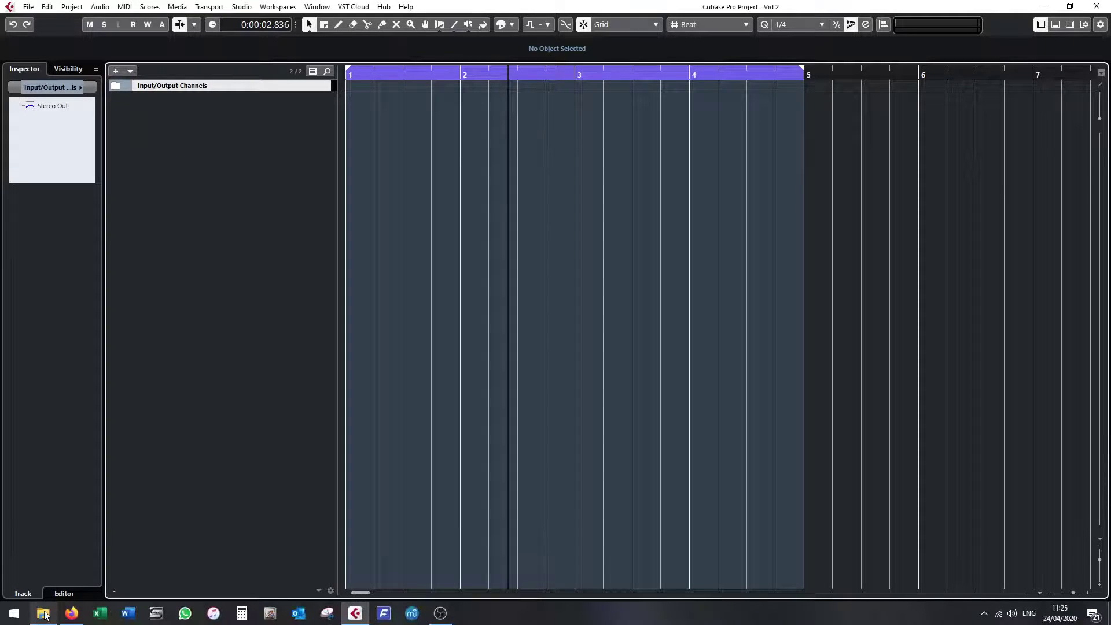
# Step: Import Voices Stereo from File Explorer at the project start with its channels split, and undo the import
pyautogui.click(45, 615)
pyautogui.click(716, 227)
pyautogui.moveTo(716, 227); pyautogui.dragTo(362, 107)
pyautogui.click(600, 386)
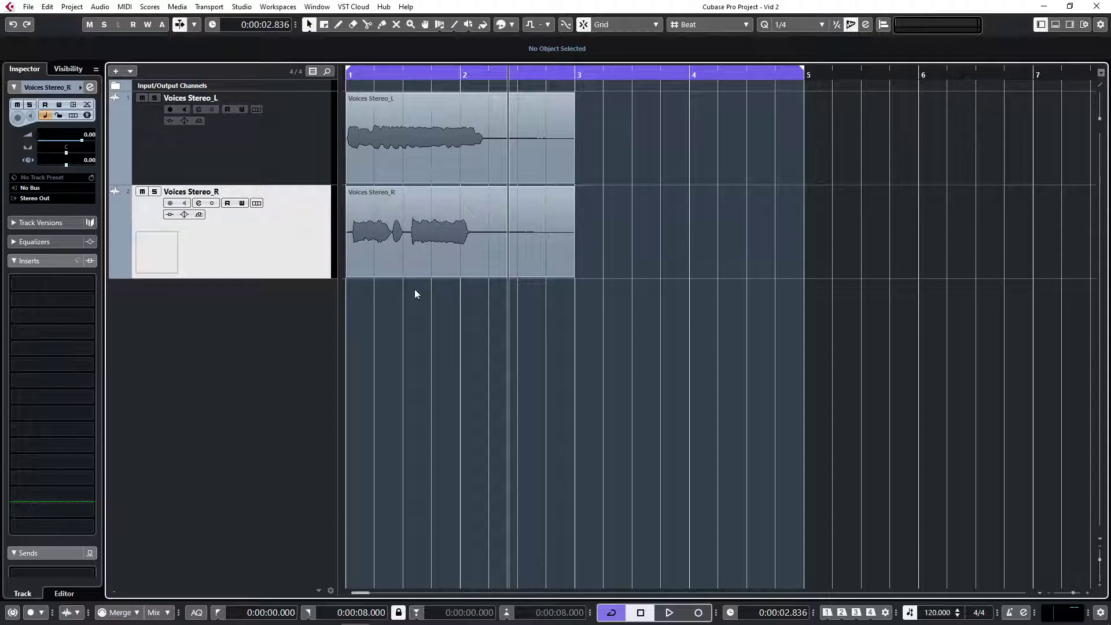
pyautogui.hotkey('ctrl', 'z')
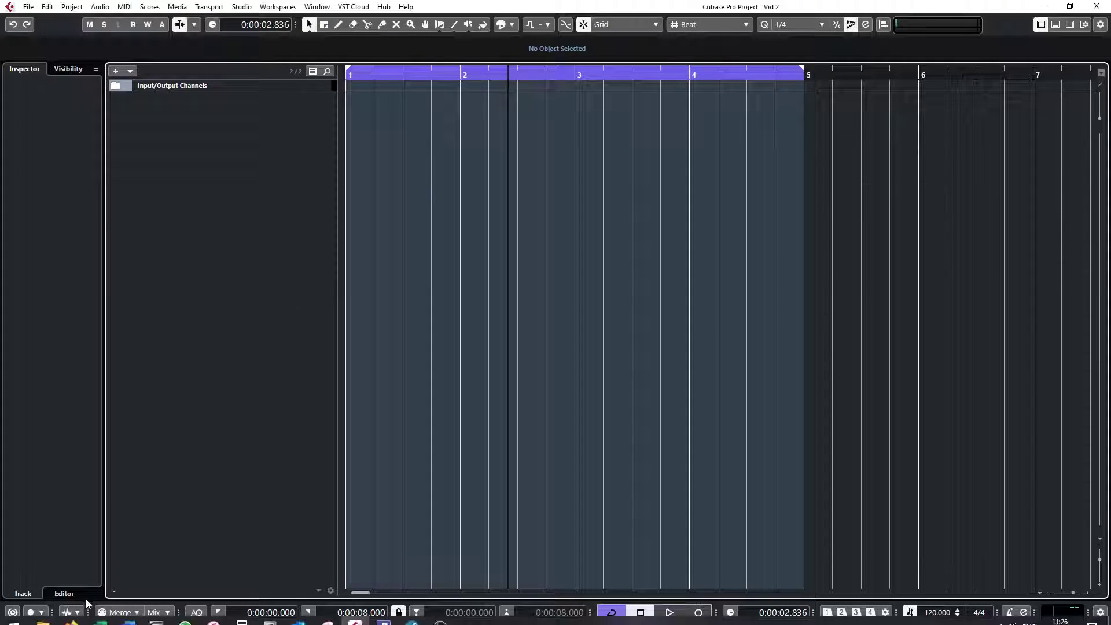
# Step: Try placing Voices Stereo from File Explorer at bar 2, and delete the imported clip
pyautogui.click(354, 614)
pyautogui.moveTo(717, 227); pyautogui.dragTo(462, 230)
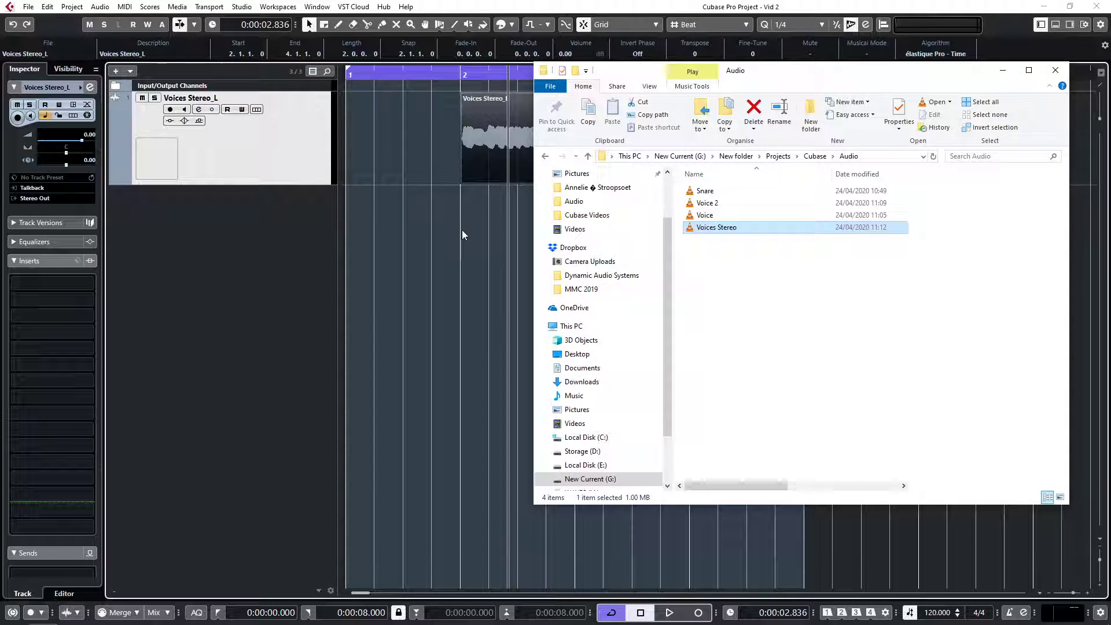
pyautogui.click(1052, 73)
pyautogui.click(596, 159)
pyautogui.press('Delete')
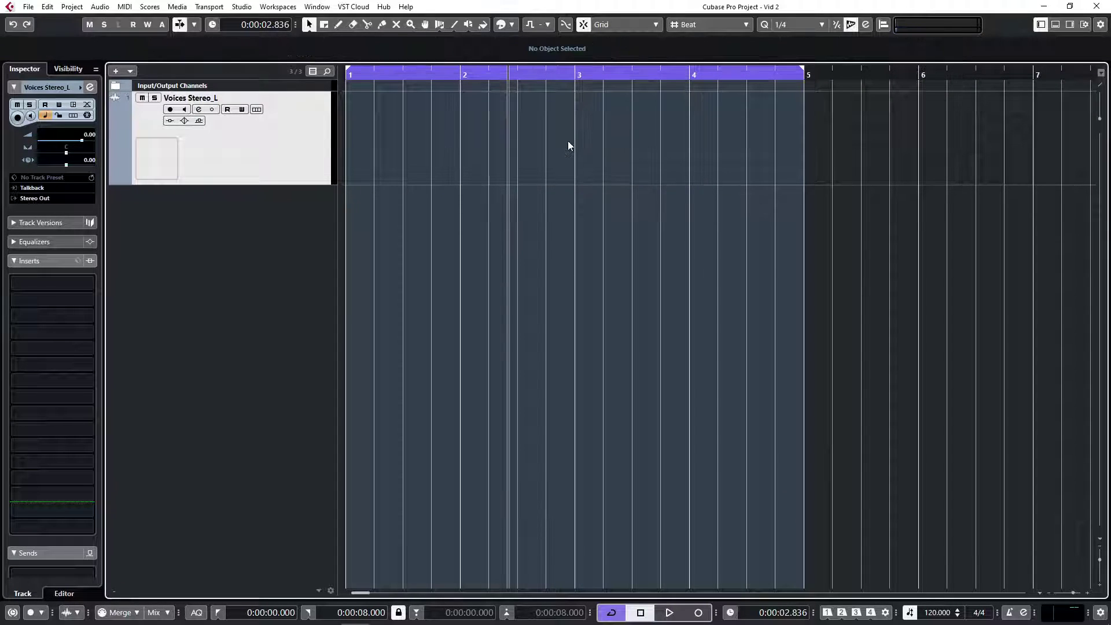
# Step: Remove all audio files from the project's Pool and close it
pyautogui.hotkey('ctrl', 'p')
pyautogui.click(202, 122)
pyautogui.press('Delete')
pyautogui.click(484, 336)
pyautogui.click(230, 113)
pyautogui.press('Delete')
pyautogui.click(540, 337)
pyautogui.click(220, 107)
pyautogui.press('Delete')
pyautogui.click(567, 339)
pyautogui.click(223, 97)
pyautogui.press('Delete')
pyautogui.click(567, 339)
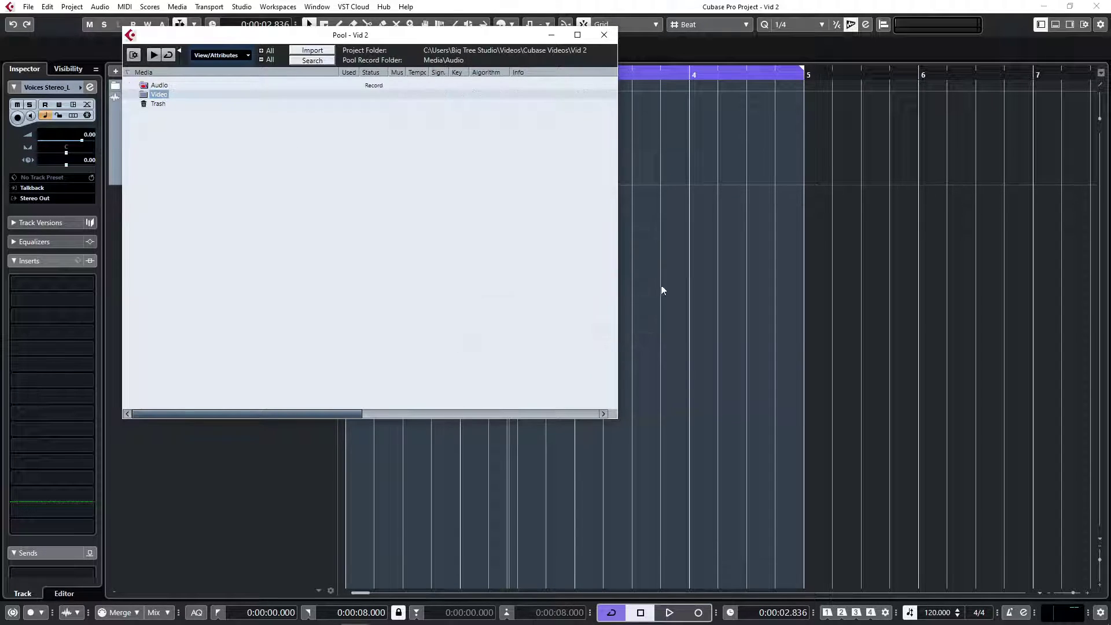
pyautogui.click(646, 298)
# Step: Remove the empty Voices Stereo_L track from the project
pyautogui.click(44, 615)
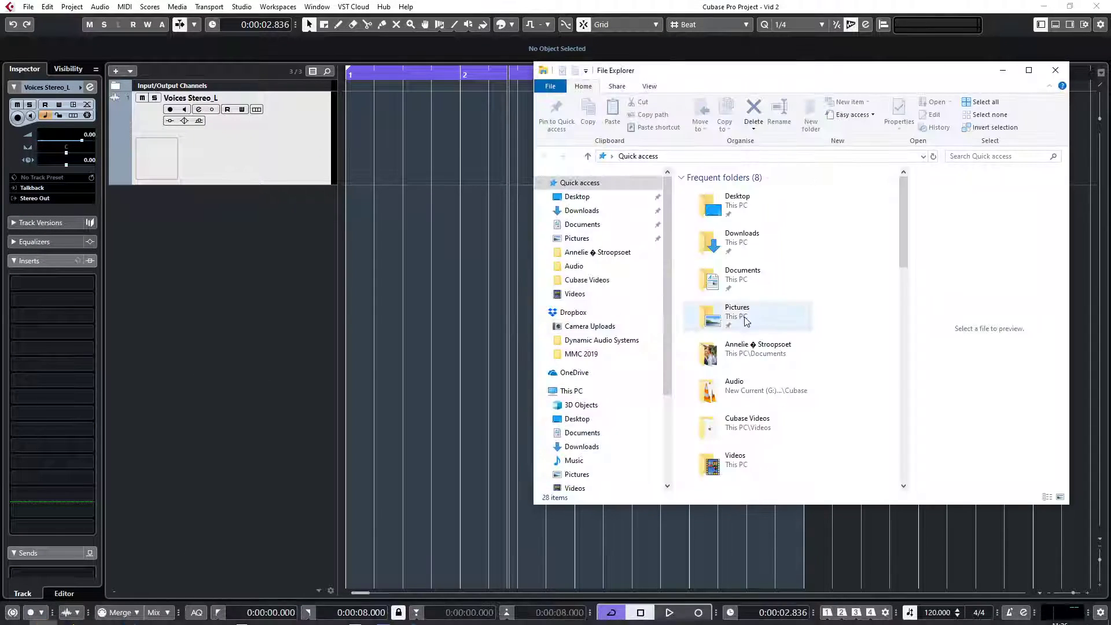
pyautogui.click(254, 203)
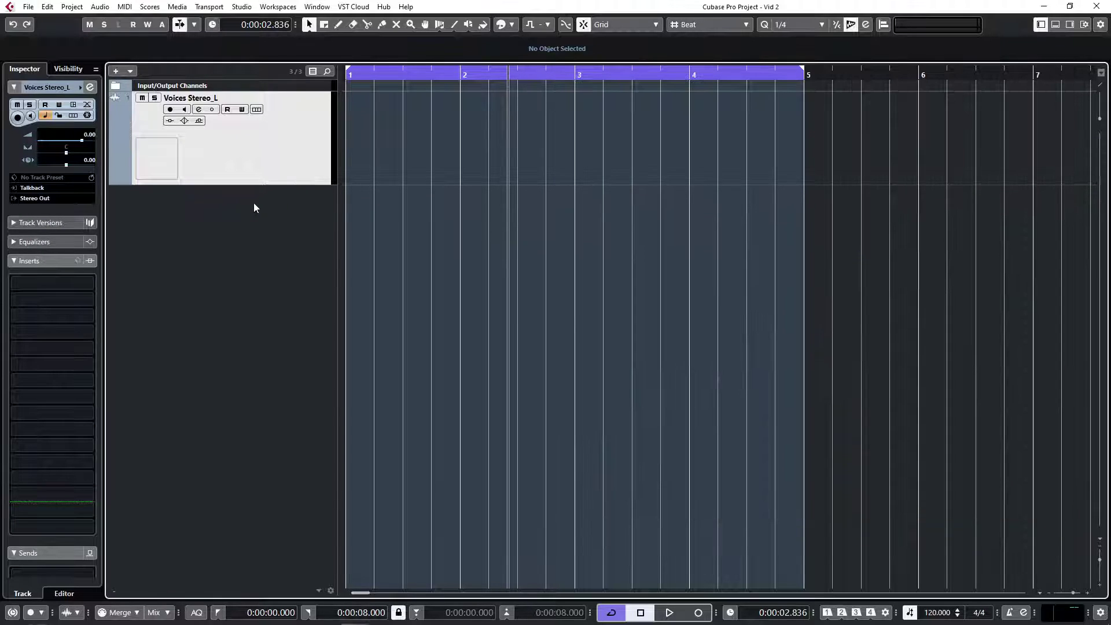
pyautogui.rightClick(244, 142)
pyautogui.click(249, 191)
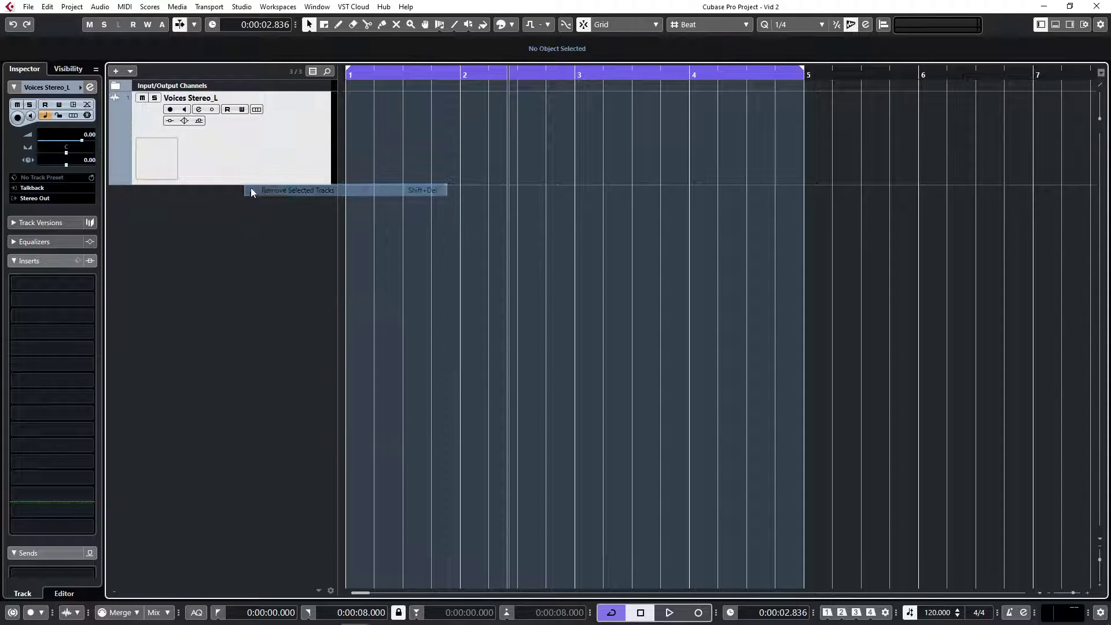
# Step: Add one audio track with the Stereo configuration, Talkback as input and Stereo Out as output
pyautogui.rightClick(219, 148)
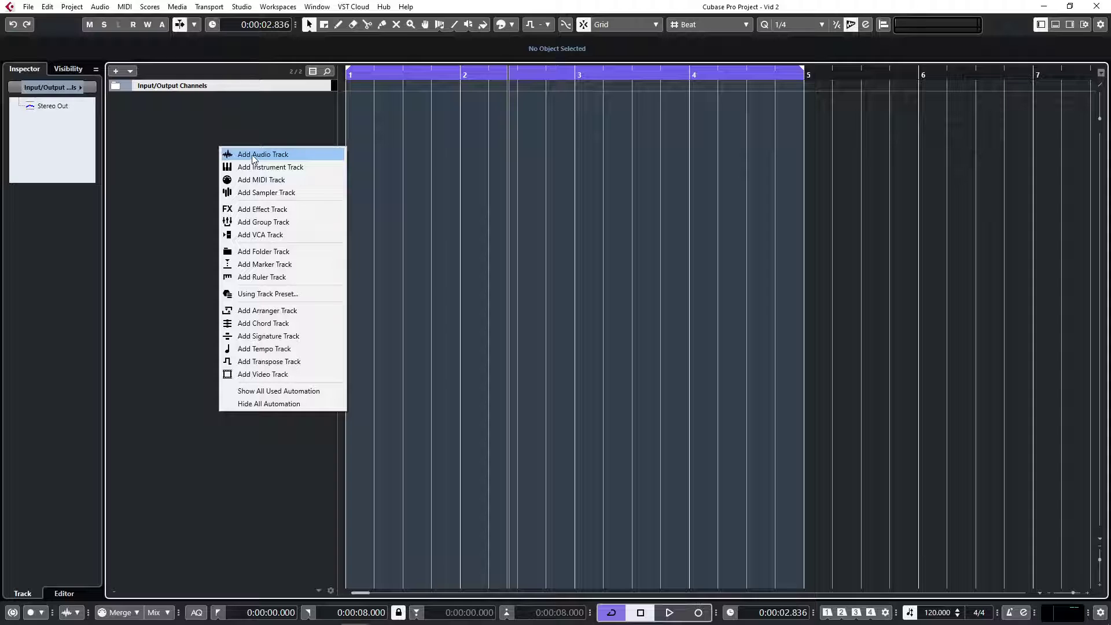
pyautogui.click(253, 155)
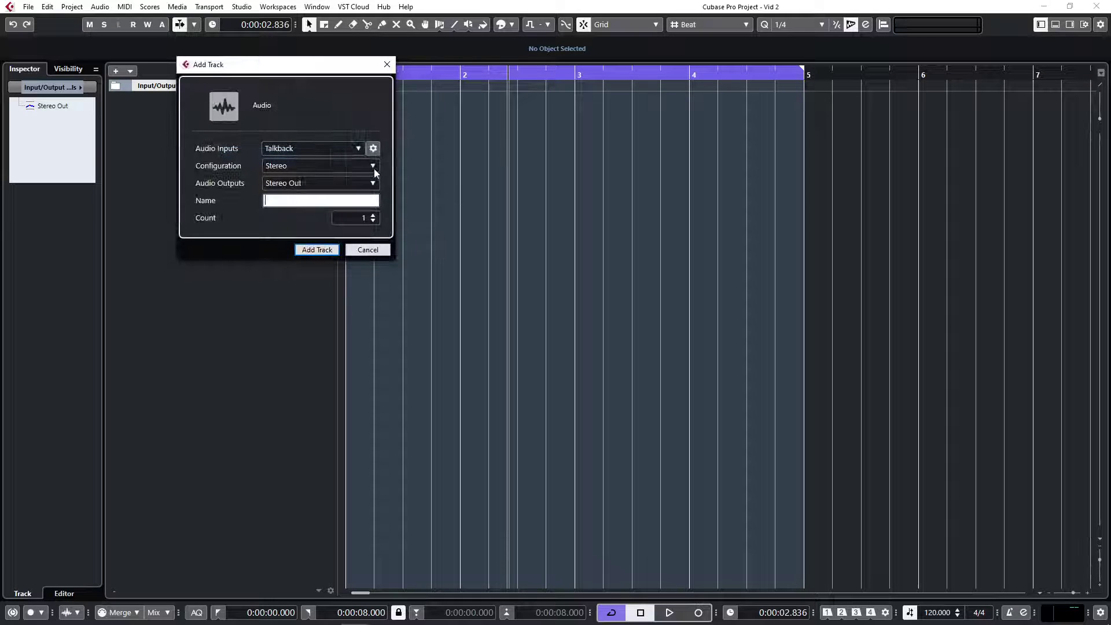
pyautogui.click(331, 252)
# Step: Import Voices Stereo from File Explorer onto the new audio track at bar 1 with Split Channels turned off
pyautogui.press('super+e')
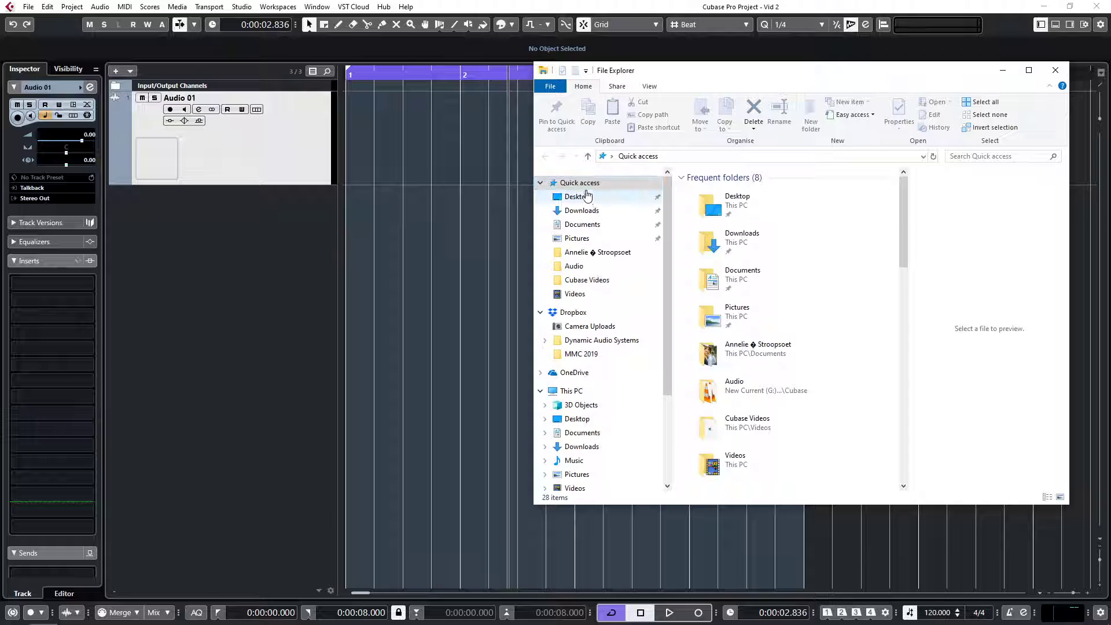
pyautogui.scroll(-2, 734, 468)
pyautogui.click(723, 458)
pyautogui.moveTo(723, 458); pyautogui.dragTo(414, 136)
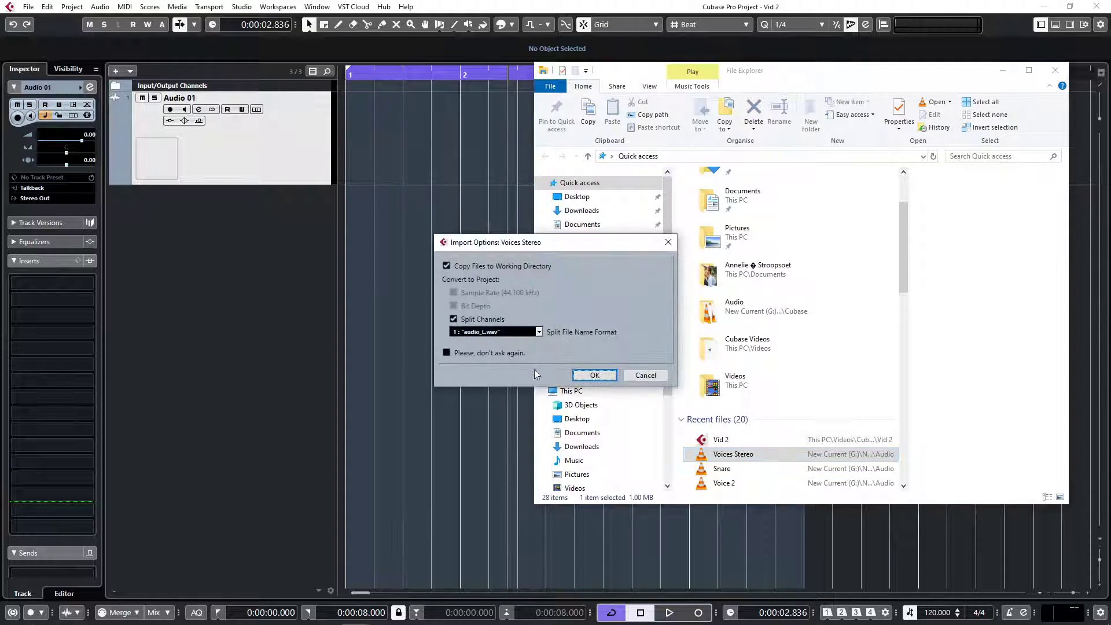
pyautogui.click(468, 320)
pyautogui.click(599, 372)
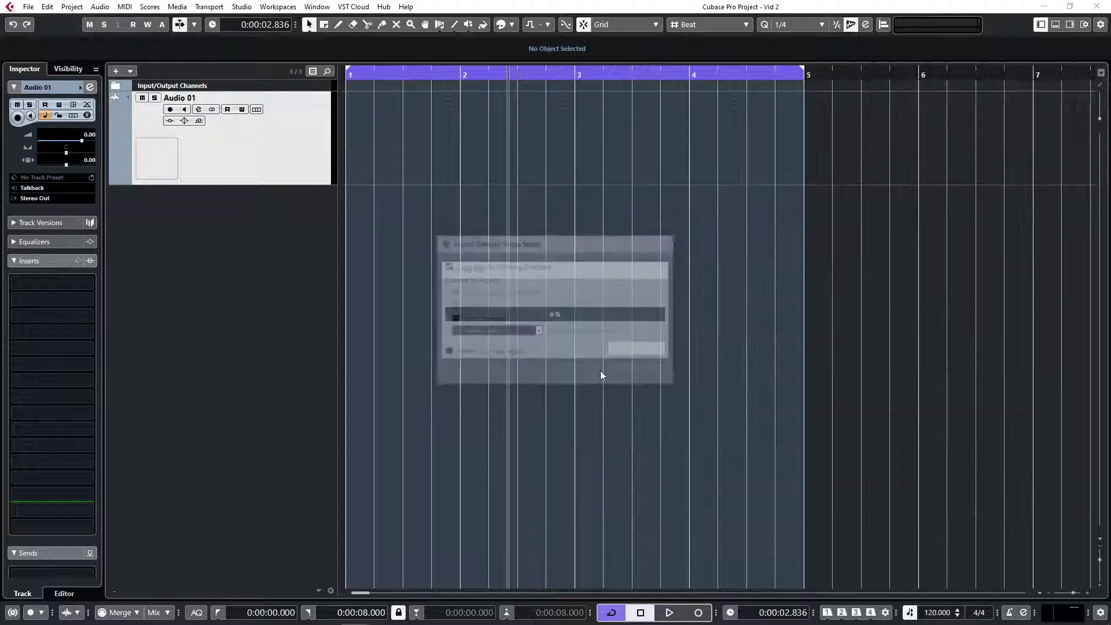
pyautogui.click(470, 176)
pyautogui.click(418, 335)
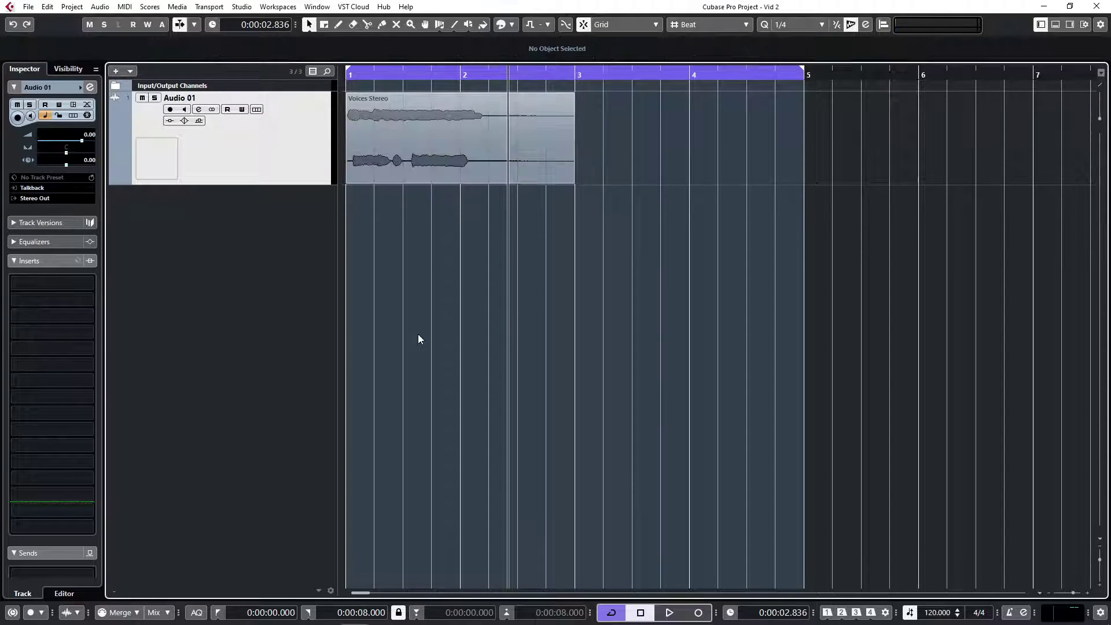
# Step: Enlarge the Audio 01 track and examine the two channel waveforms of the Voices Stereo event
pyautogui.moveTo(311, 184); pyautogui.dragTo(306, 335)
pyautogui.scroll(3, 415, 381)
pyautogui.hscroll(-2, 651, 384)
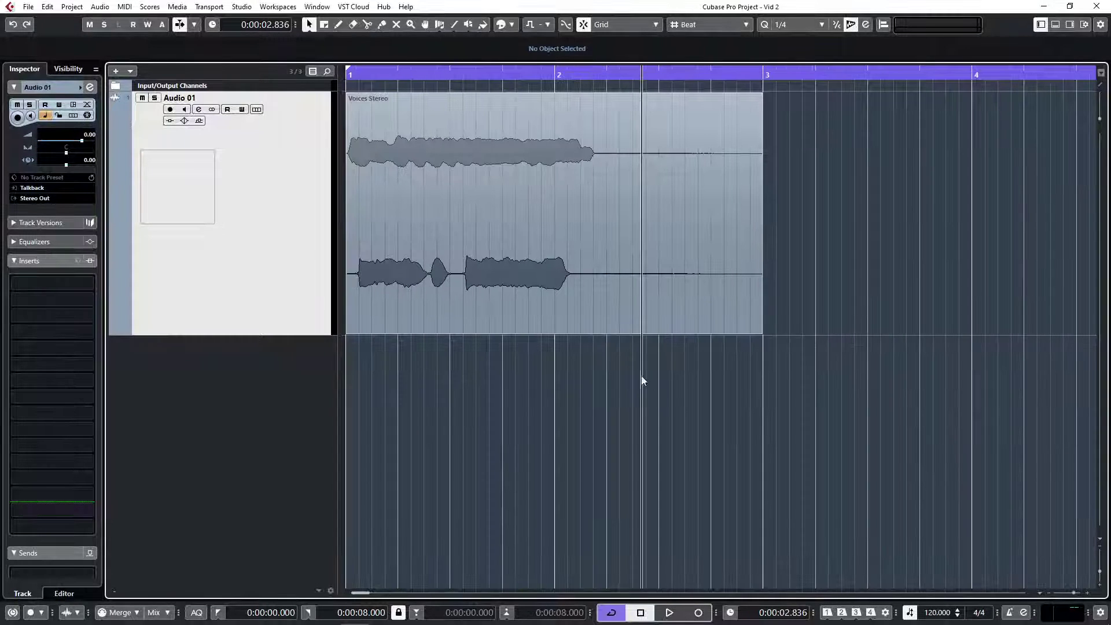
pyautogui.click(466, 229)
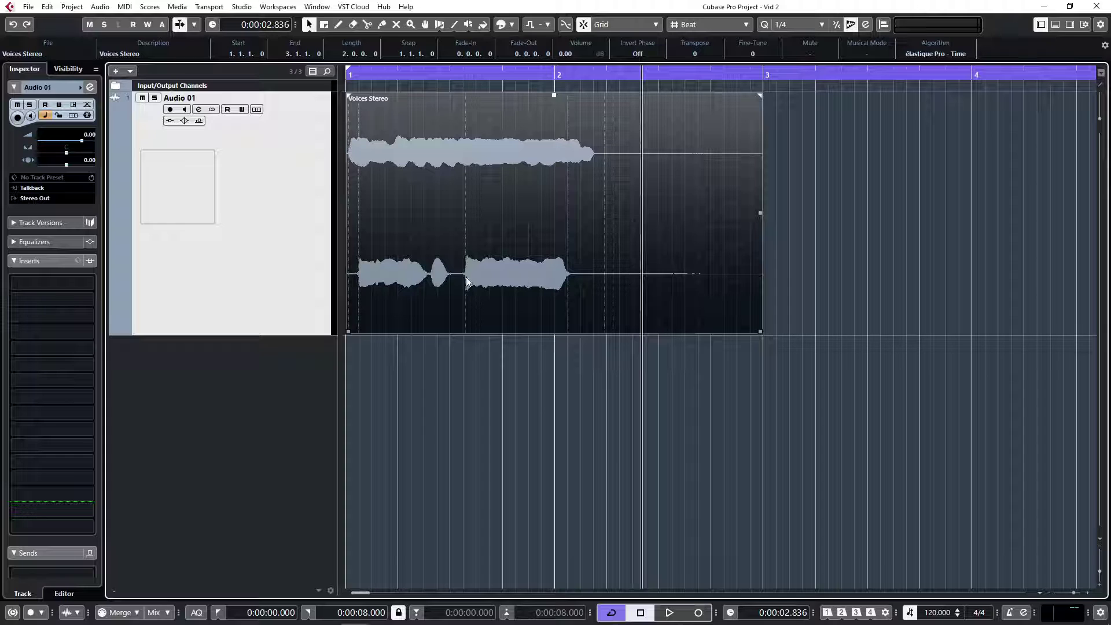
pyautogui.click(472, 403)
pyautogui.click(386, 154)
# Step: Lower the Audio 01 channel volume to -2.66 dB in the mixer and return to the project start
pyautogui.press('Home')
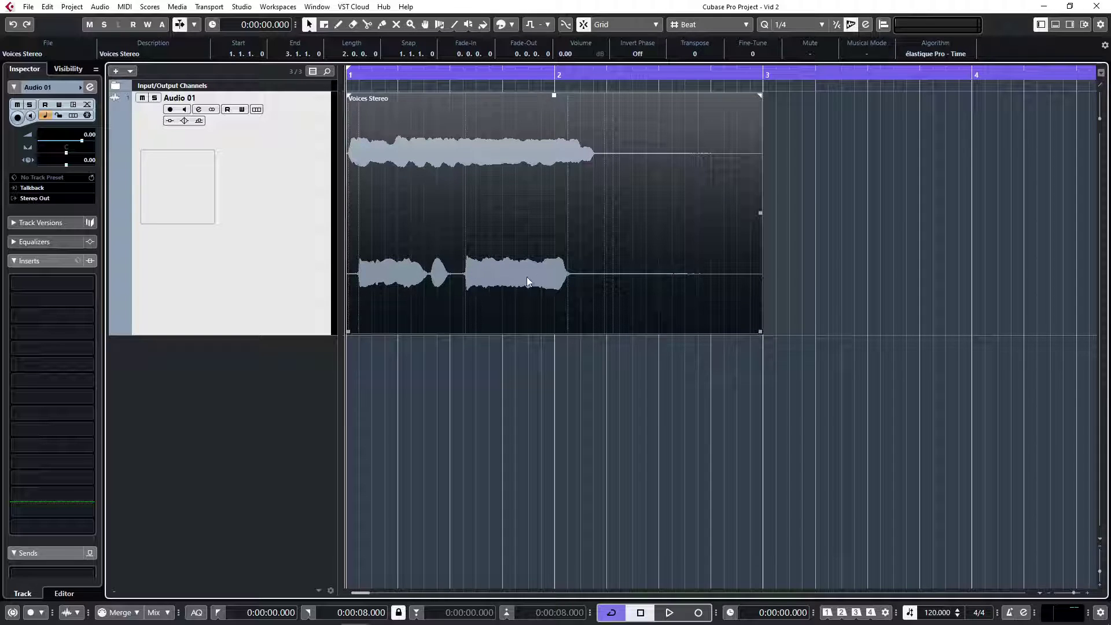
pyautogui.press('F3')
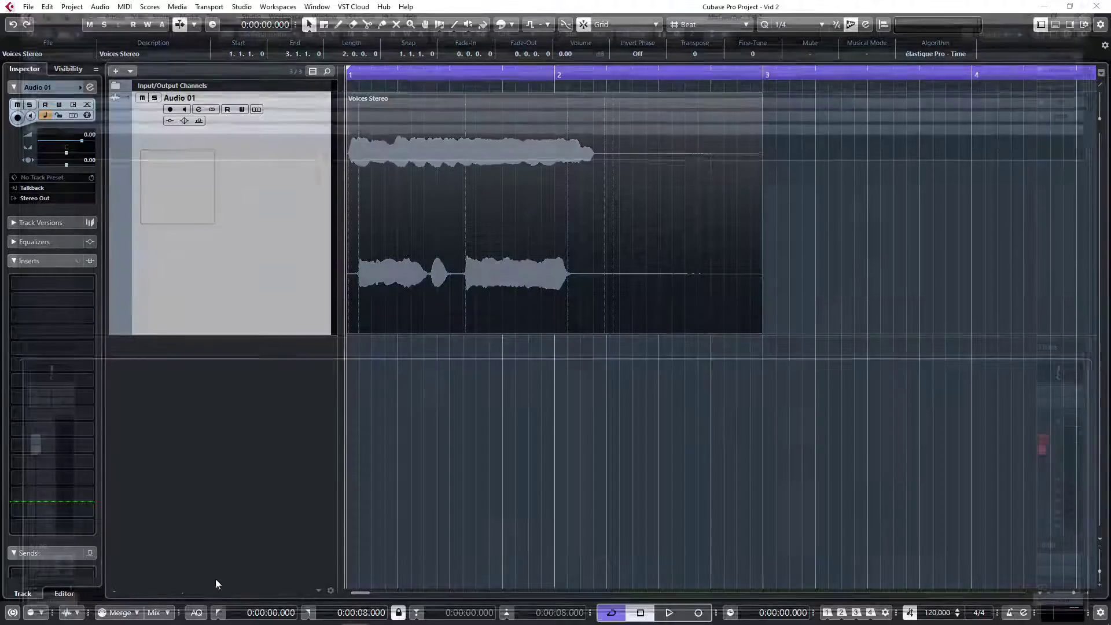
pyautogui.moveTo(22, 450); pyautogui.dragTo(22, 462)
pyautogui.press('F3')
# Step: Play the Voices Stereo event twice from the project start to hear both channels
pyautogui.press('space')
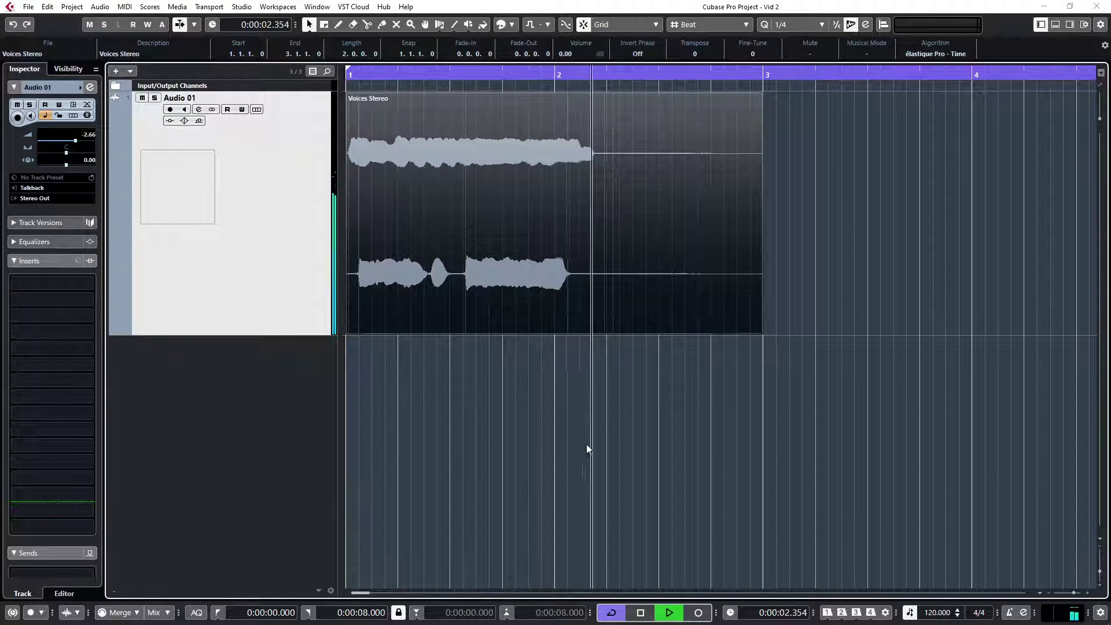
pyautogui.press('space')
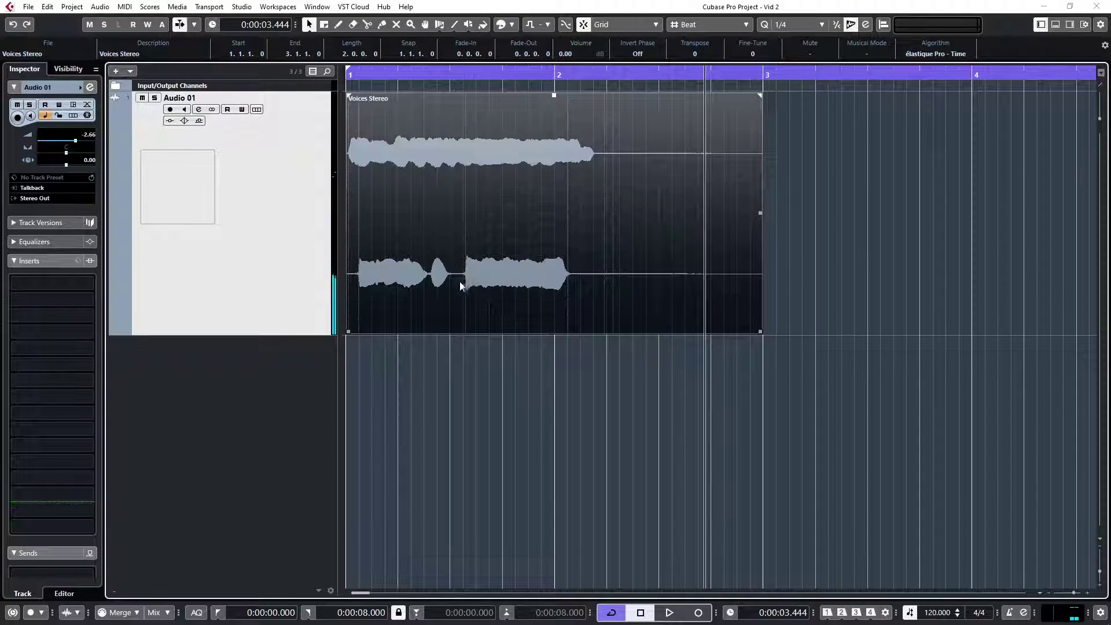
pyautogui.press('Home')
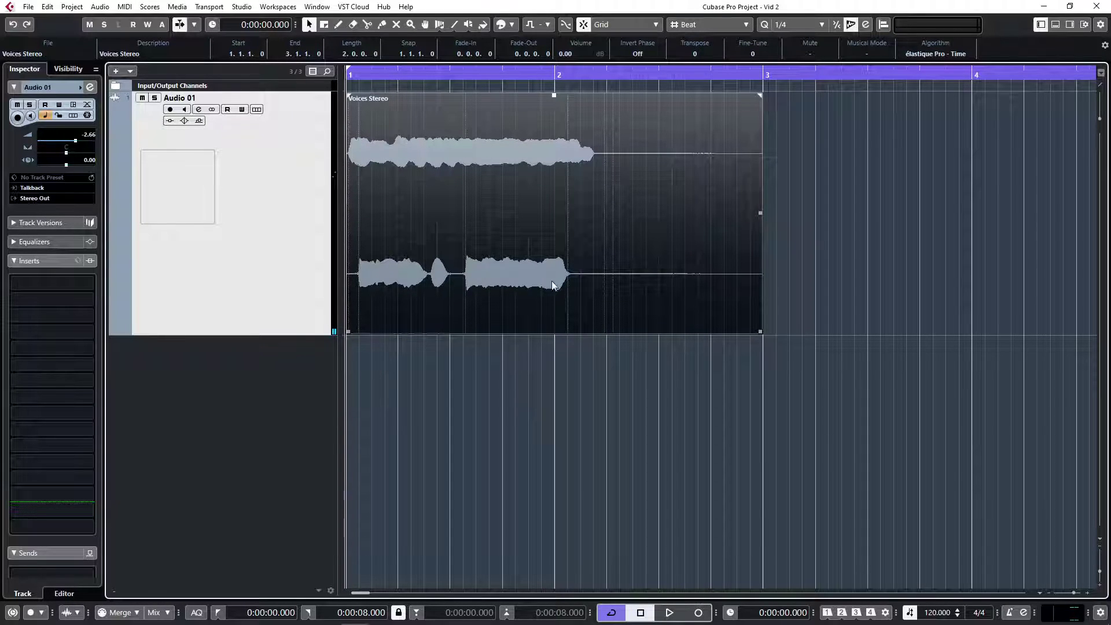
pyautogui.press('space')
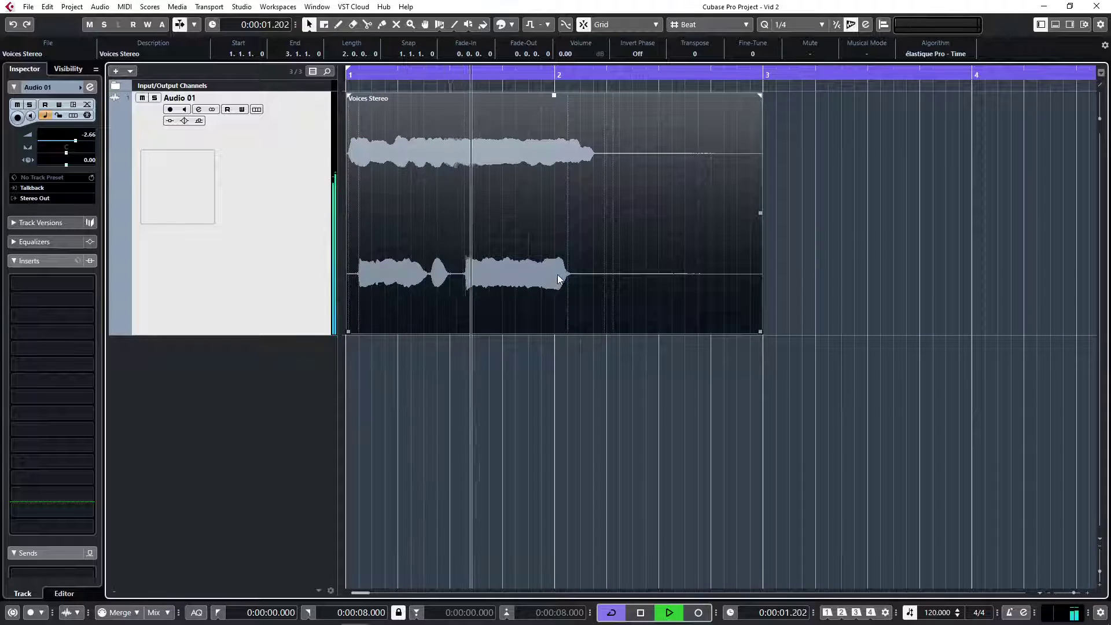
pyautogui.press('space')
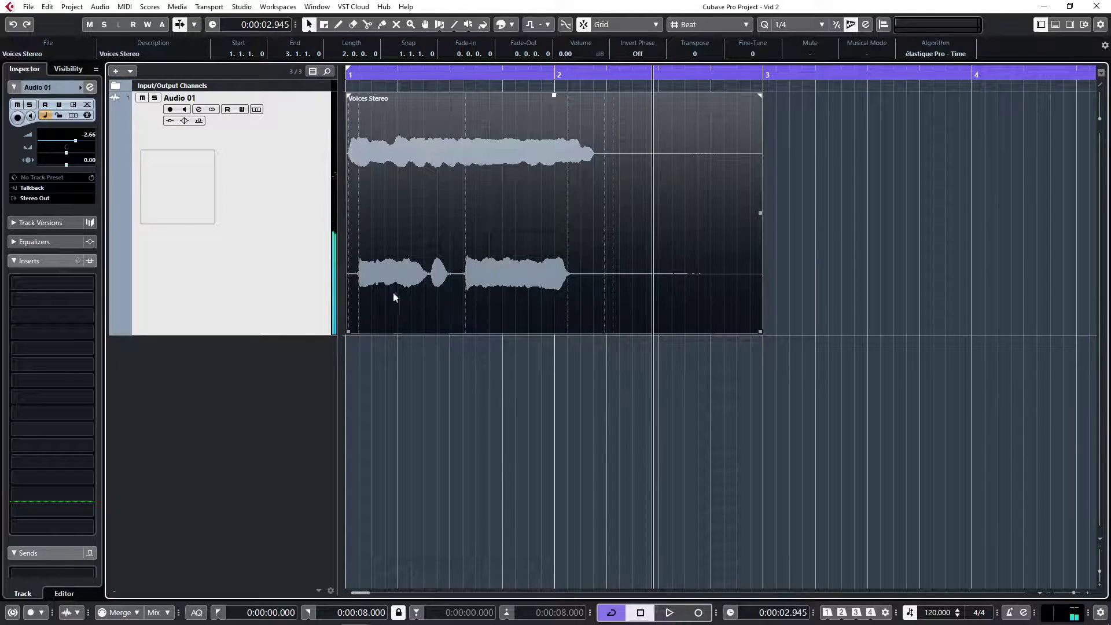
# Step: Insert the REVerence reverb on Audio 01 and load its Dutch Concert Hall 1a preset
pyautogui.click(198, 110)
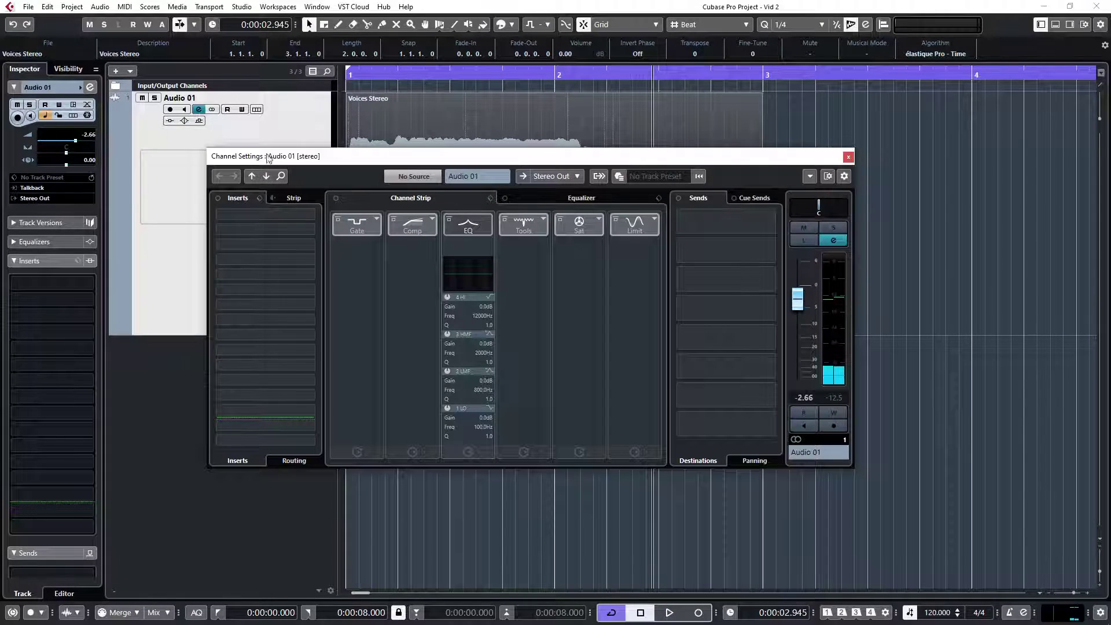
pyautogui.click(199, 110)
pyautogui.click(31, 285)
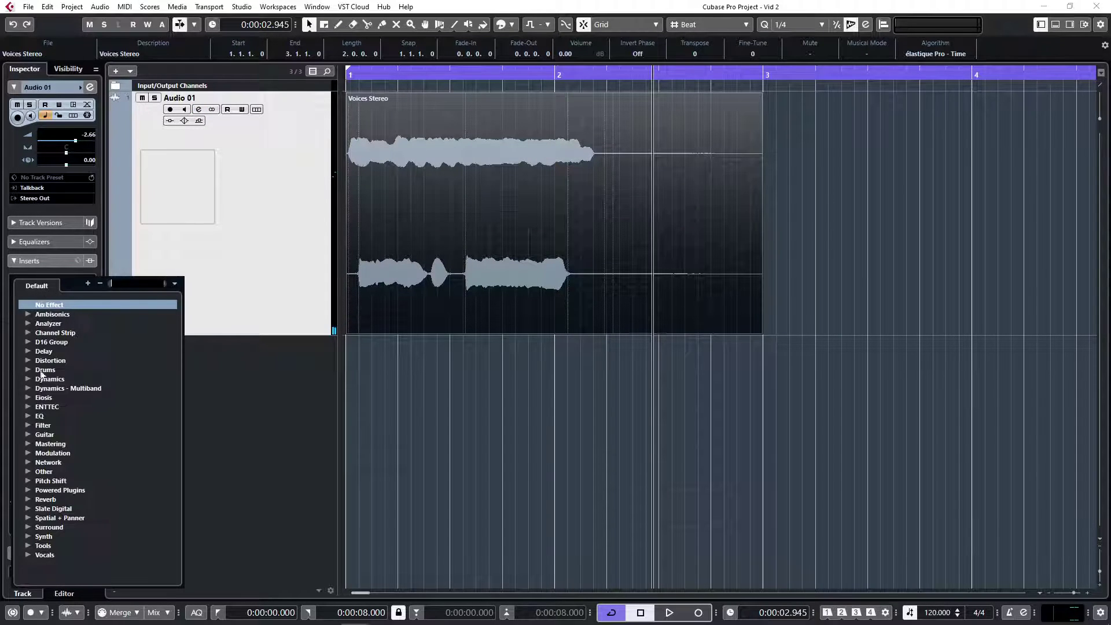
pyautogui.click(27, 499)
pyautogui.click(63, 537)
pyautogui.click(571, 203)
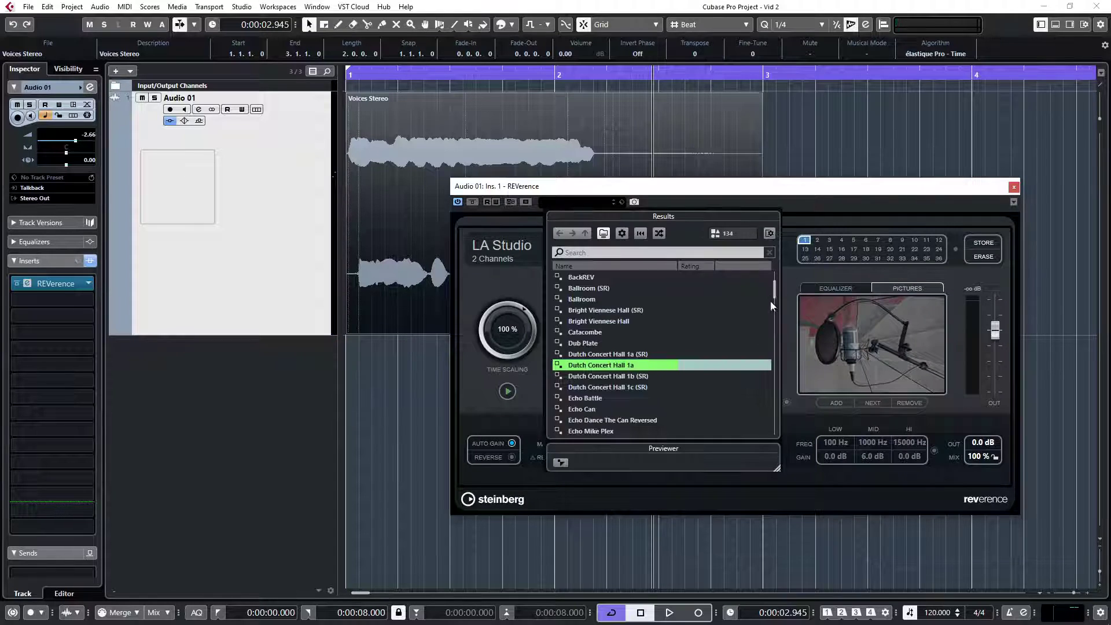
pyautogui.doubleClick(598, 365)
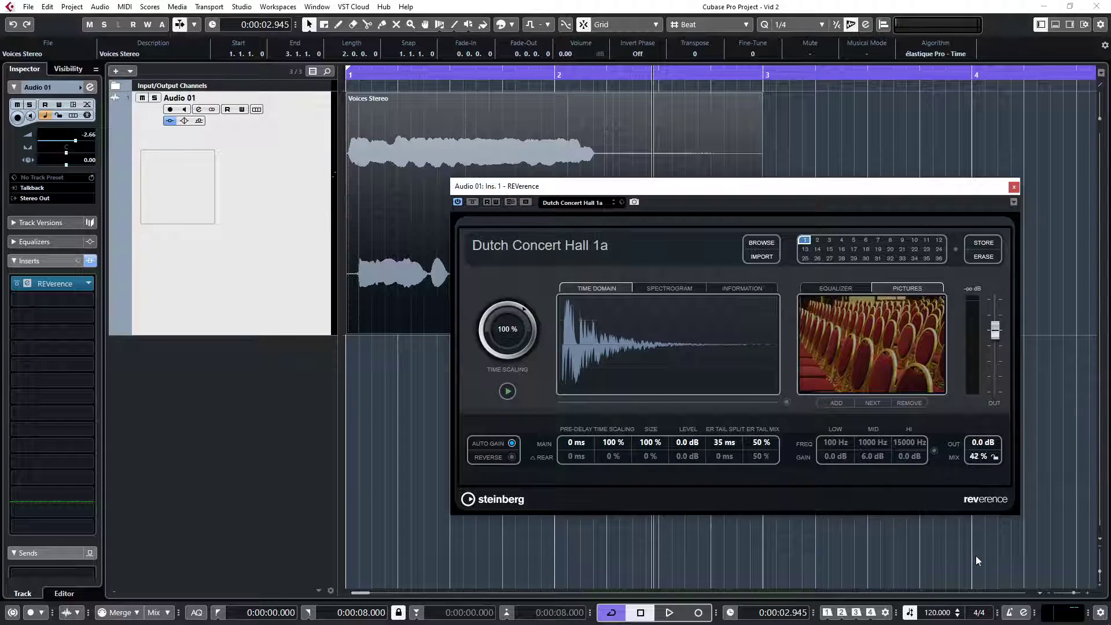
# Step: Play Audio 01 from the project start while lowering the REVerence mix to 30 %
pyautogui.press('Home')
pyautogui.press('space')
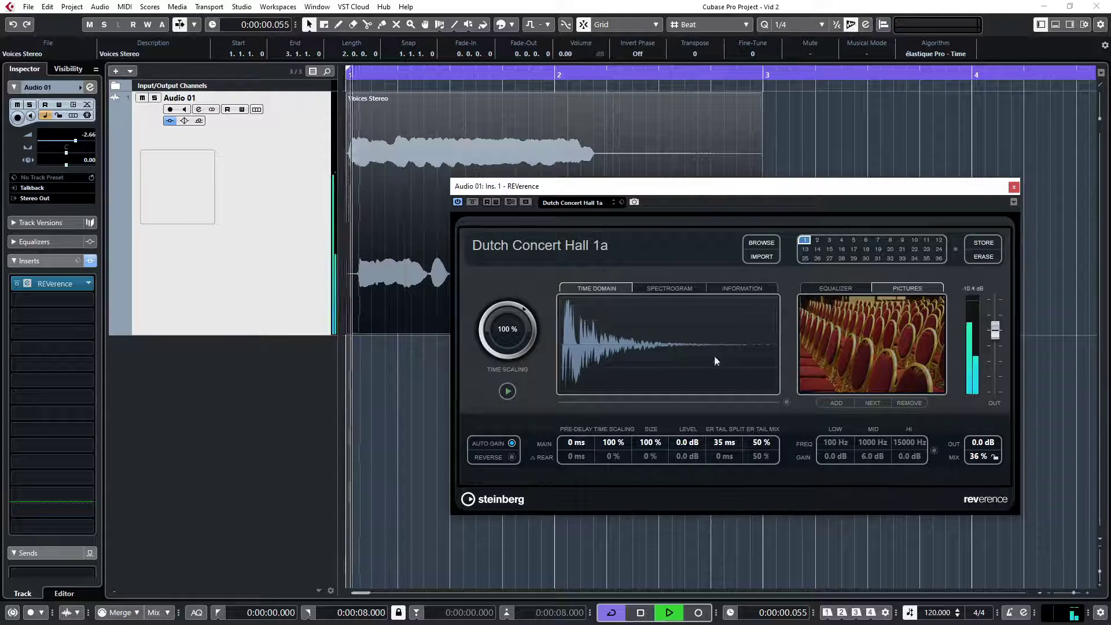
pyautogui.moveTo(975, 456); pyautogui.dragTo(978, 466)
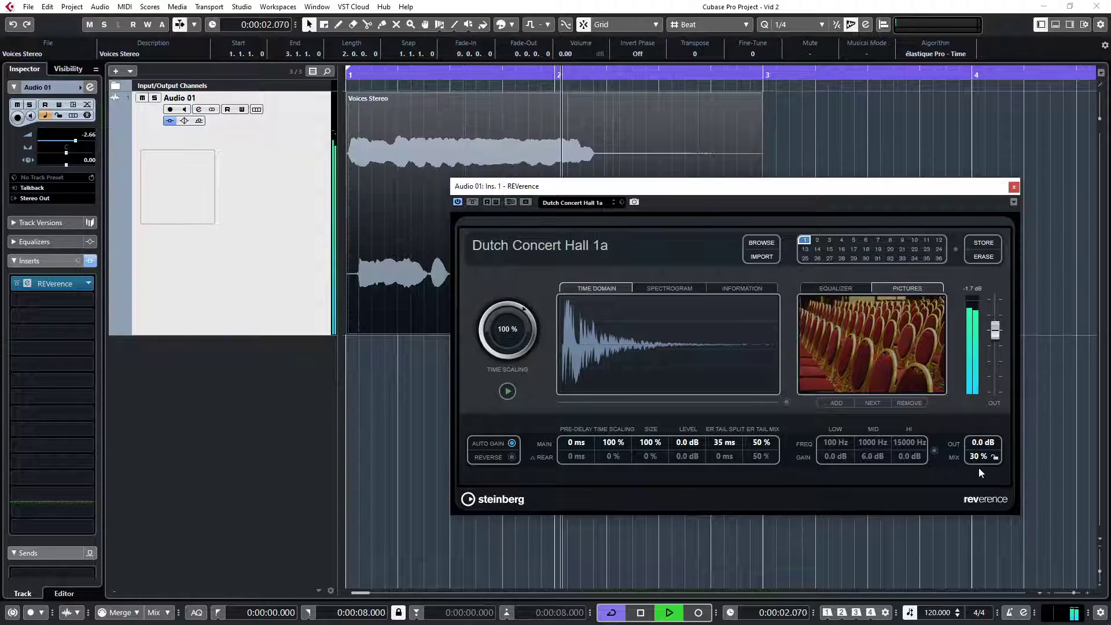
pyautogui.press('space')
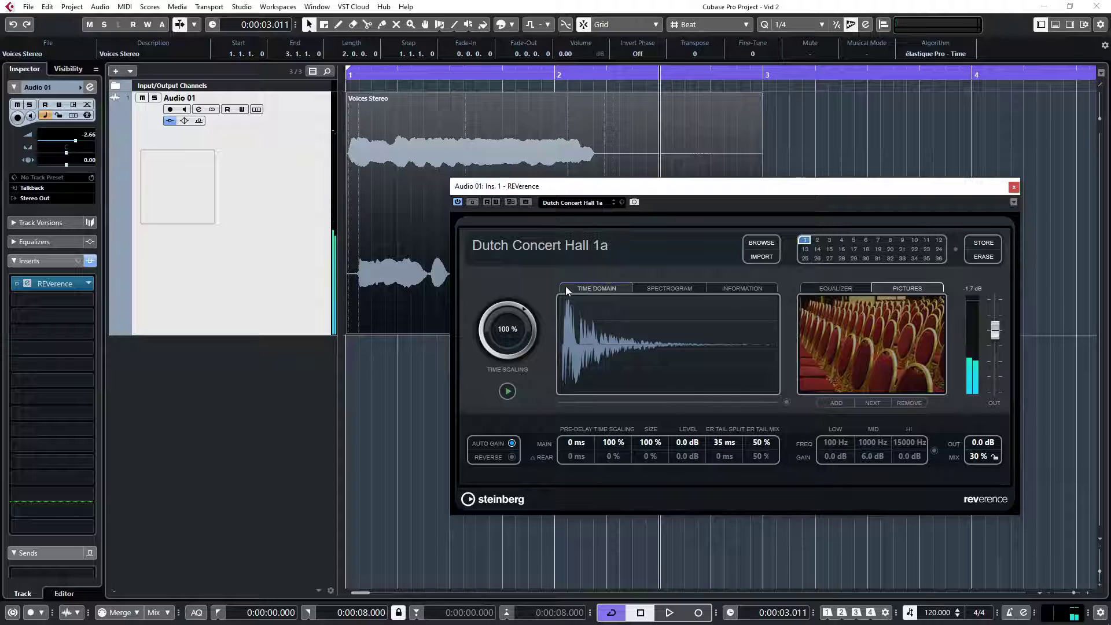
# Step: Remove the REVerence insert from Audio 01 and reduce the track's height
pyautogui.click(87, 284)
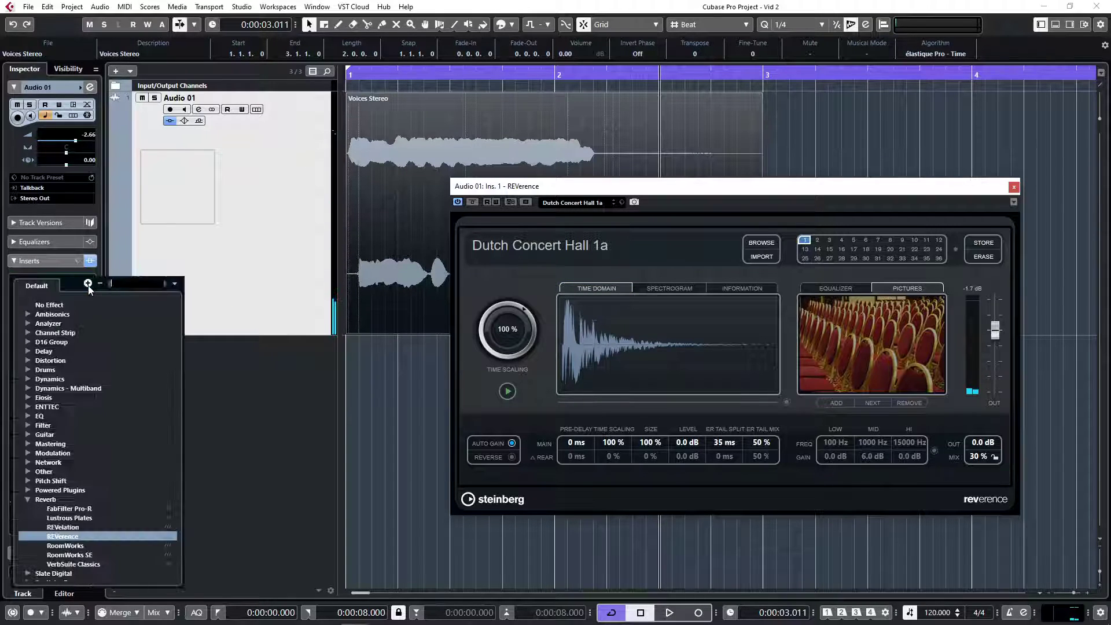
pyautogui.click(58, 292)
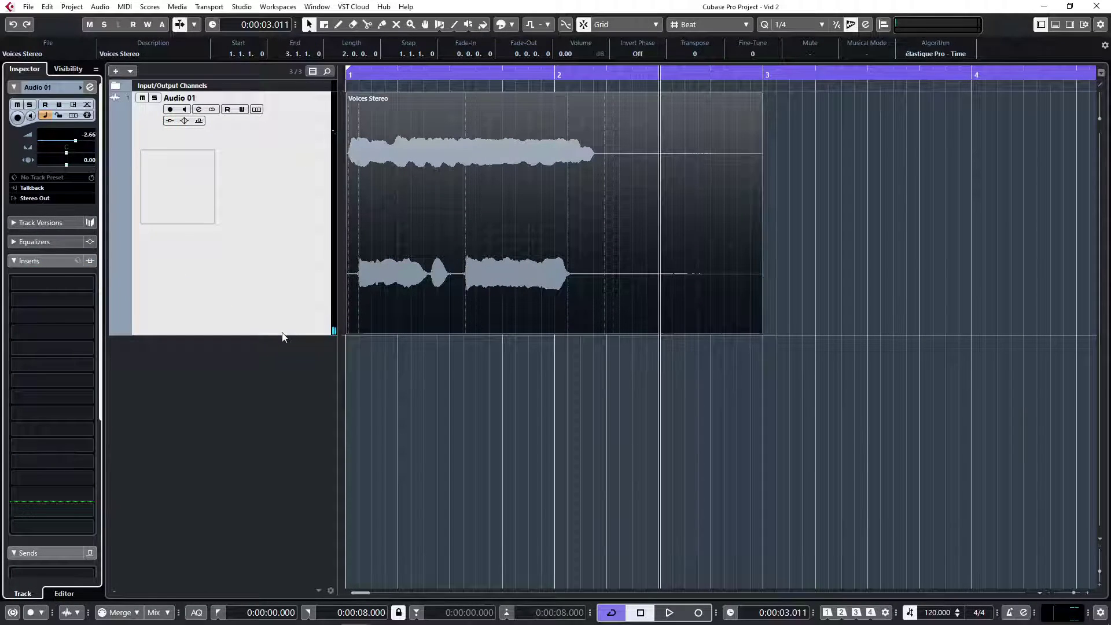
pyautogui.moveTo(285, 335); pyautogui.dragTo(267, 184)
# Step: Import Voice from File Explorer below Audio 01 with Split Channels off, and move its event to the start of bar 1
pyautogui.click(43, 618)
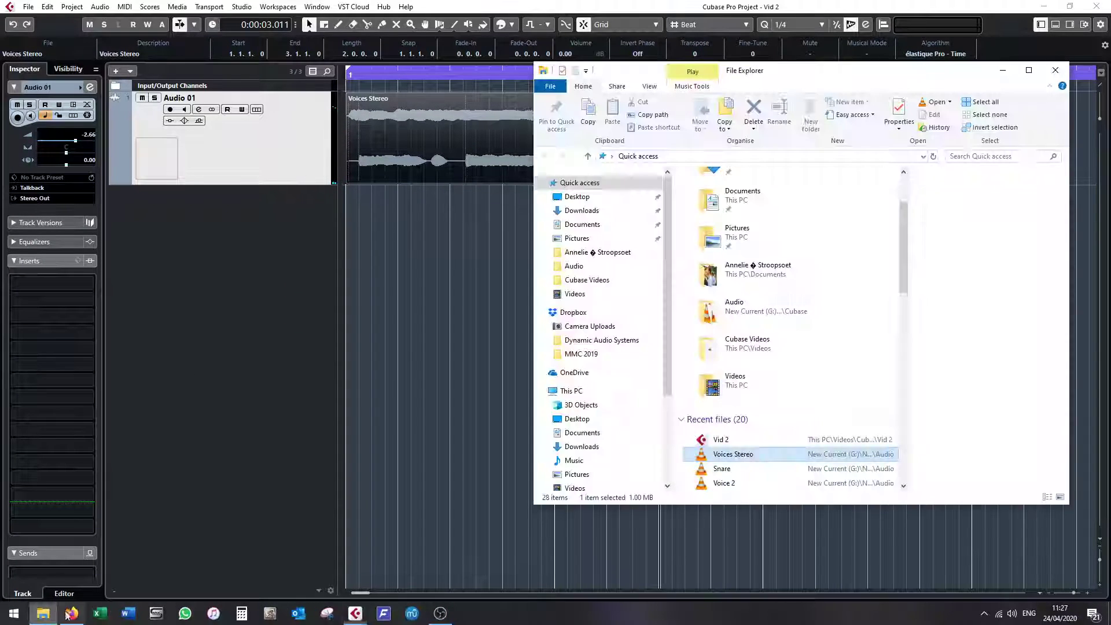
pyautogui.click(732, 454)
pyautogui.click(725, 485)
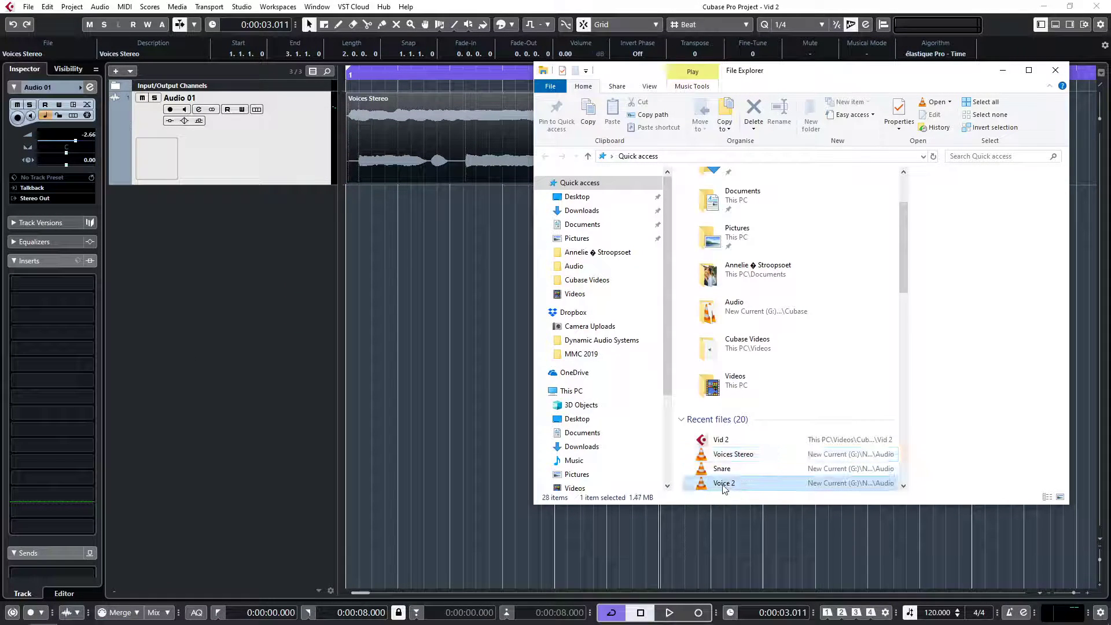
pyautogui.scroll(-2, 728, 485)
pyautogui.moveTo(722, 410); pyautogui.dragTo(449, 347)
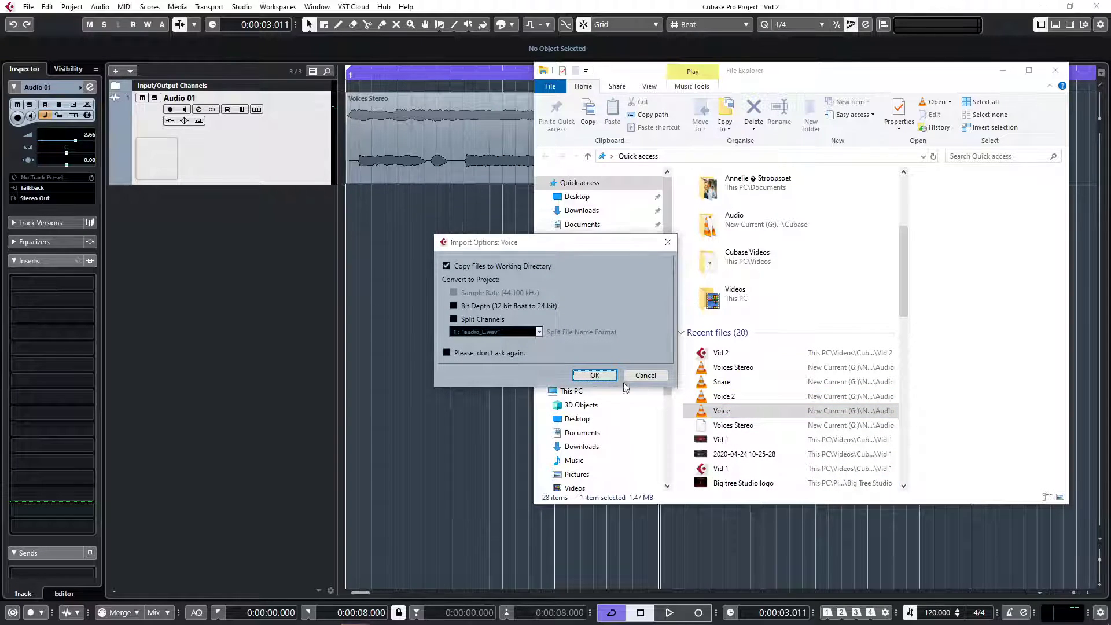
pyautogui.click(612, 380)
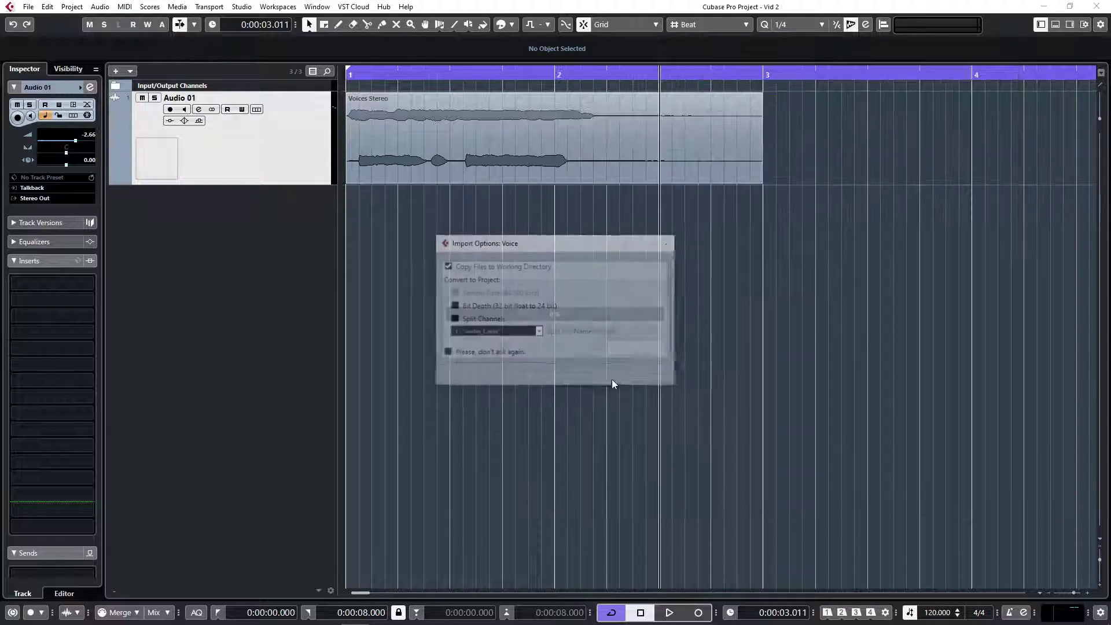
pyautogui.moveTo(567, 234); pyautogui.dragTo(518, 221)
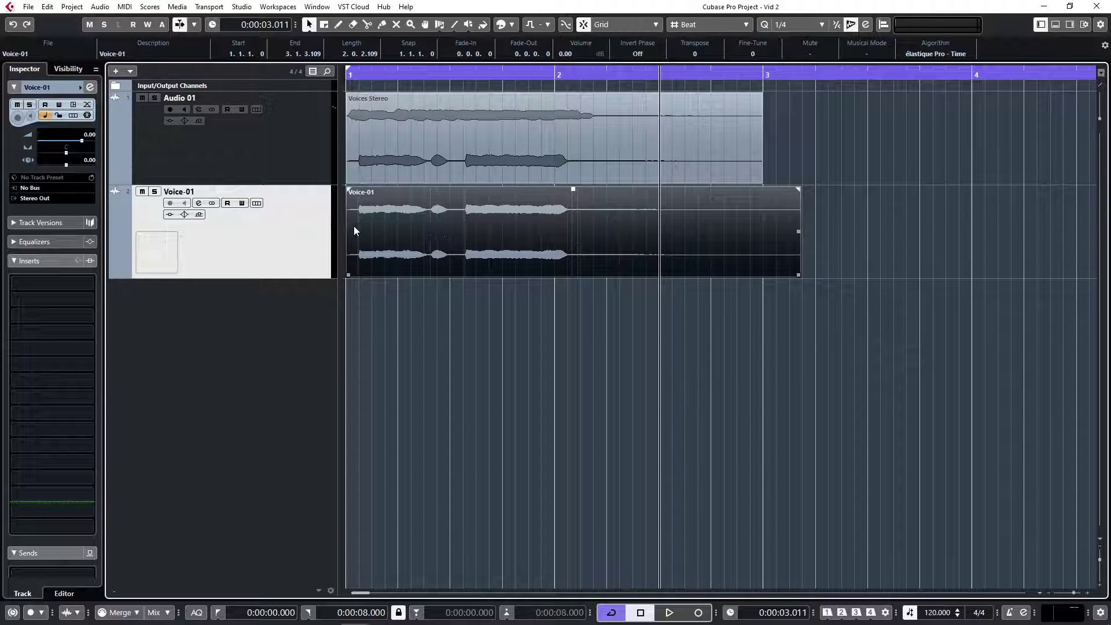
# Step: Undo the move and the import of the Voice event
pyautogui.hotkey('ctrl', 'z')
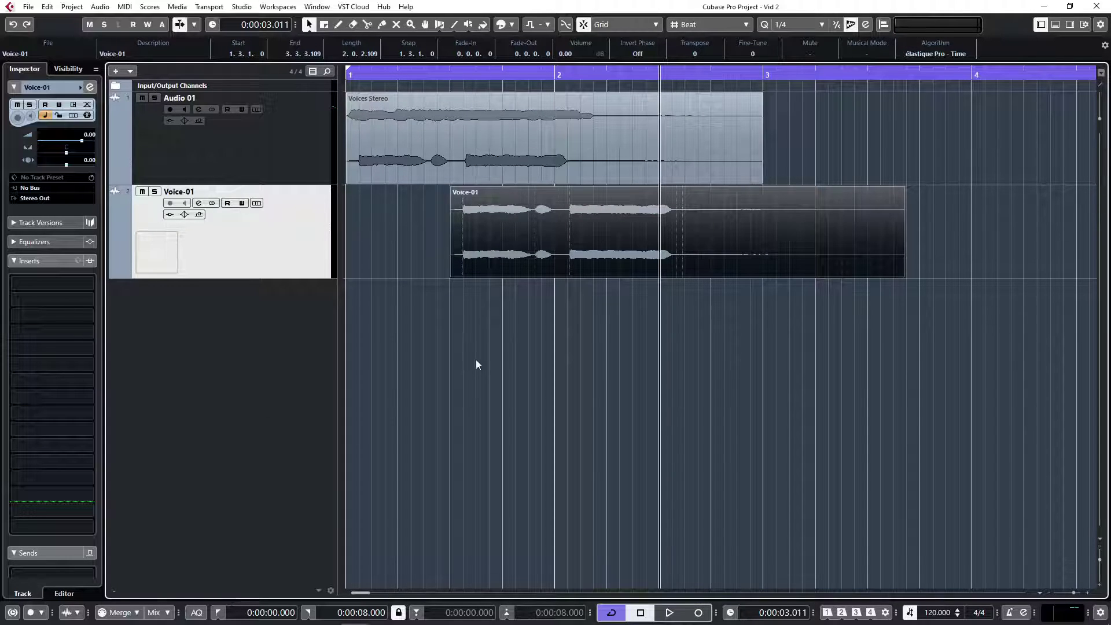
pyautogui.hotkey('ctrl', 'z')
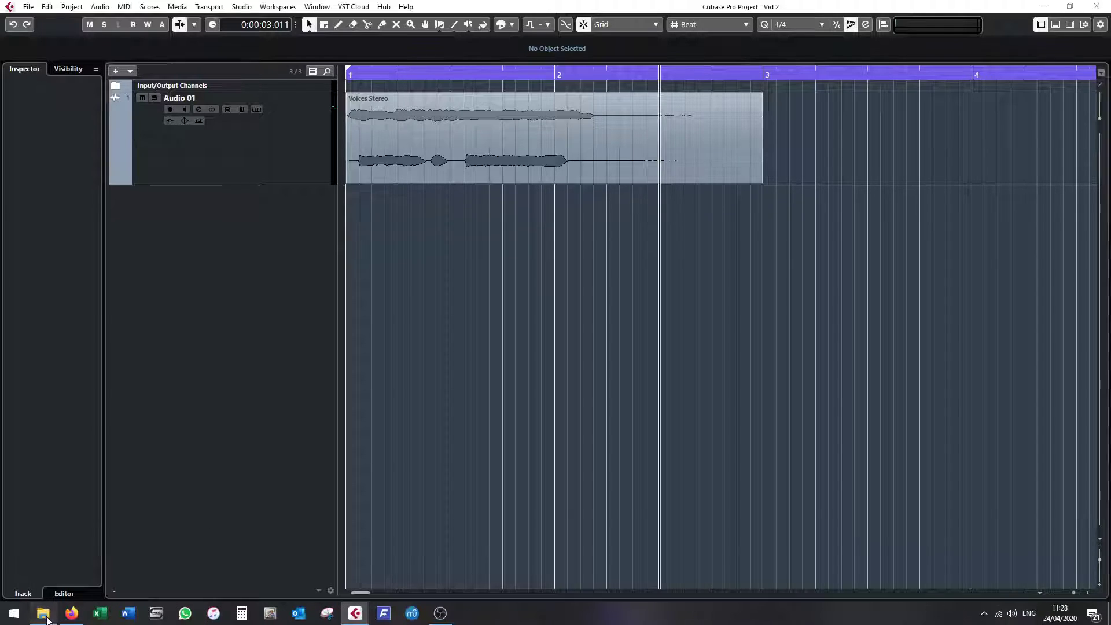
# Step: Import Voice 2 from File Explorer below Audio 01 at bar 1 with Split Channels on, and remove the Voice 2_R track
pyautogui.click(48, 619)
pyautogui.moveTo(783, 397); pyautogui.dragTo(385, 273)
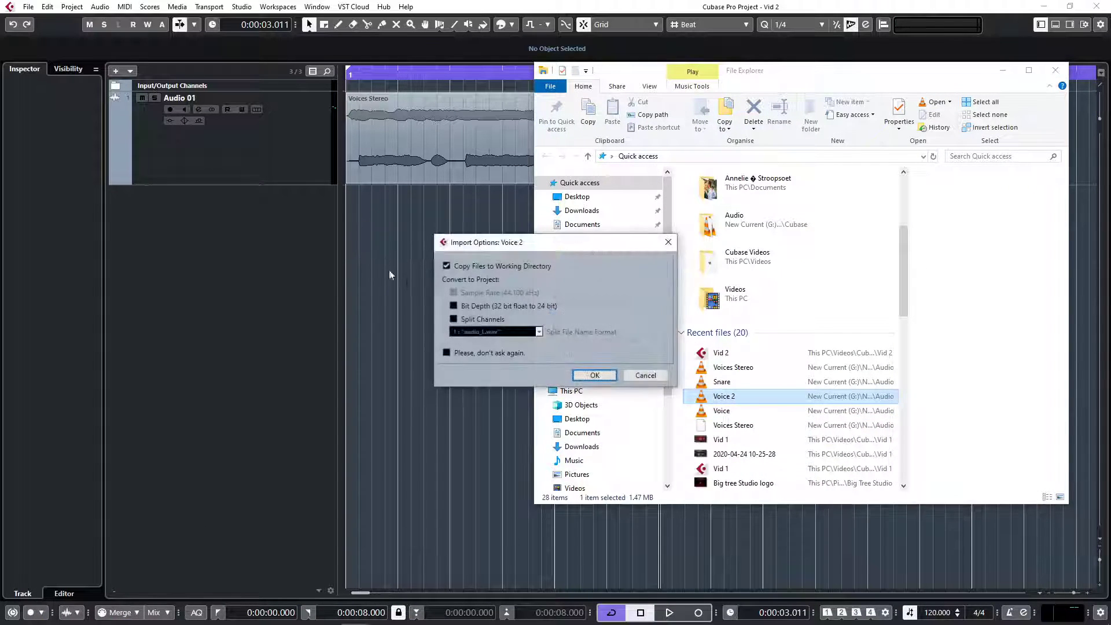
pyautogui.click(594, 375)
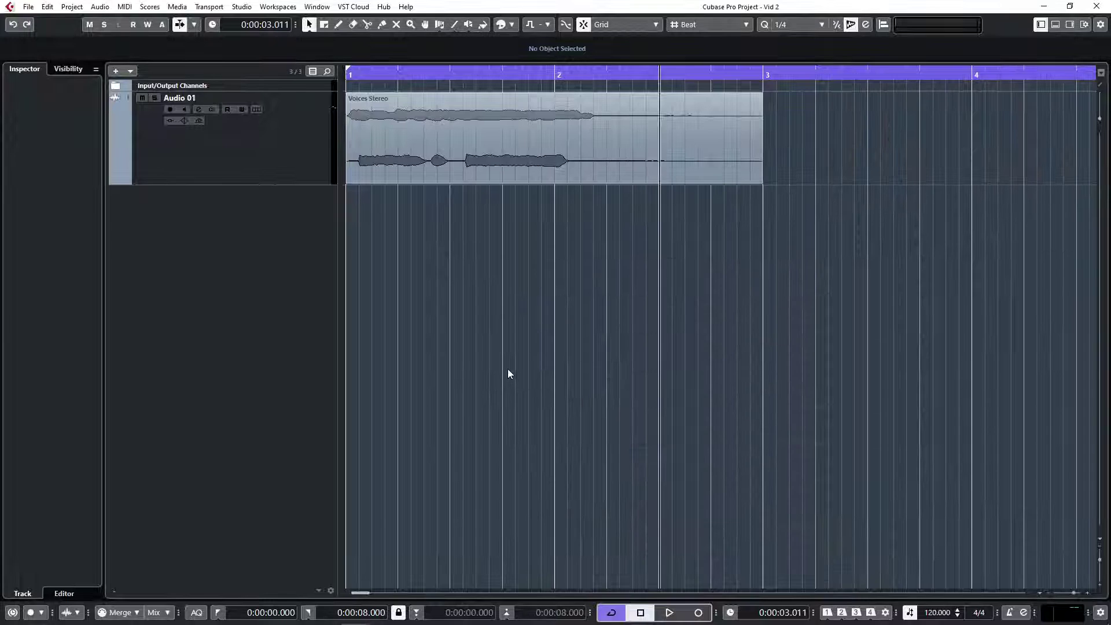
pyautogui.rightClick(284, 348)
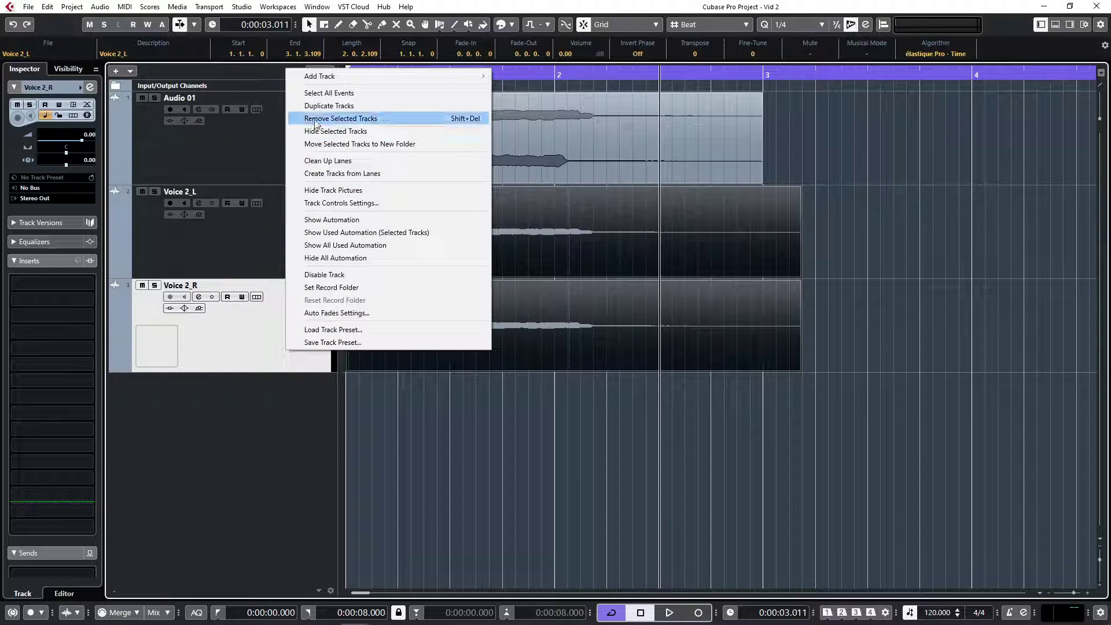
pyautogui.click(341, 119)
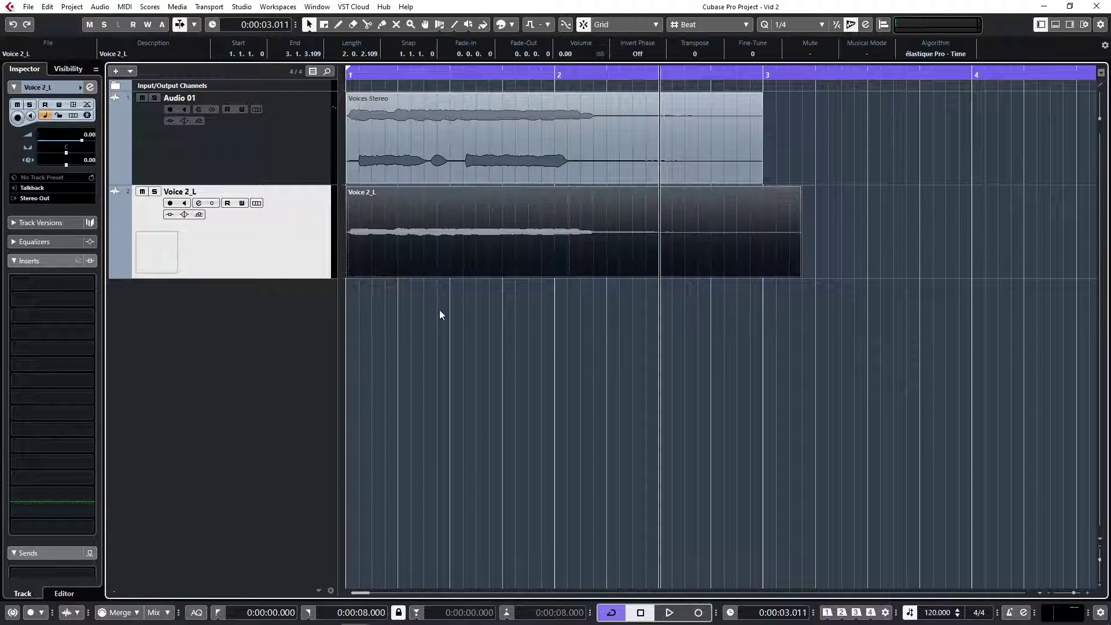
# Step: Set the volume of the Voice 2_L event to 10 dB
pyautogui.click(428, 147)
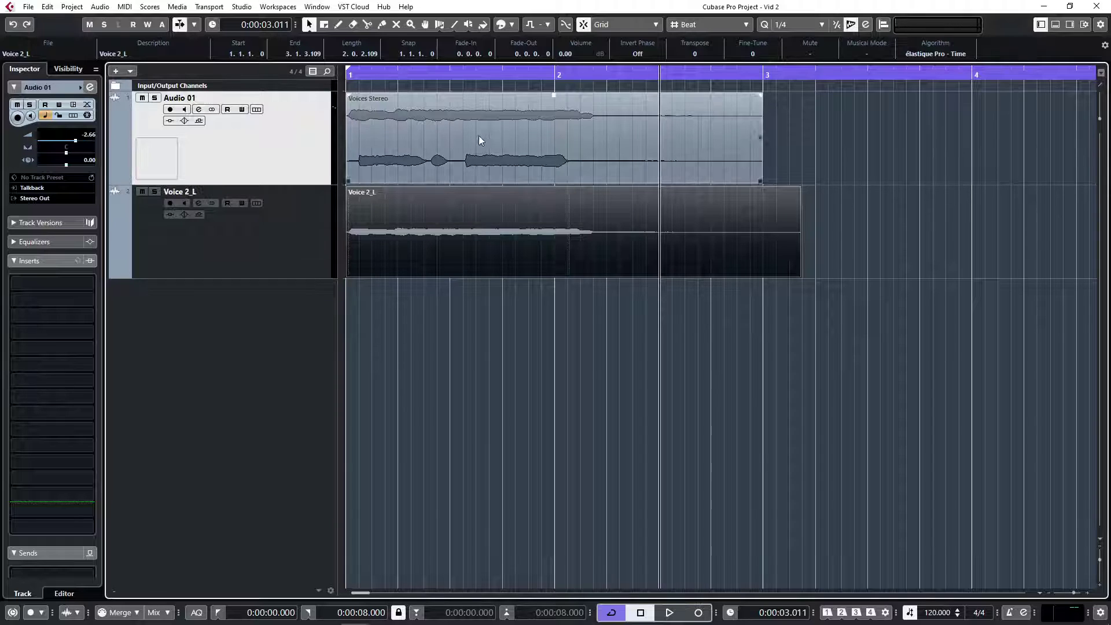
pyautogui.click(354, 239)
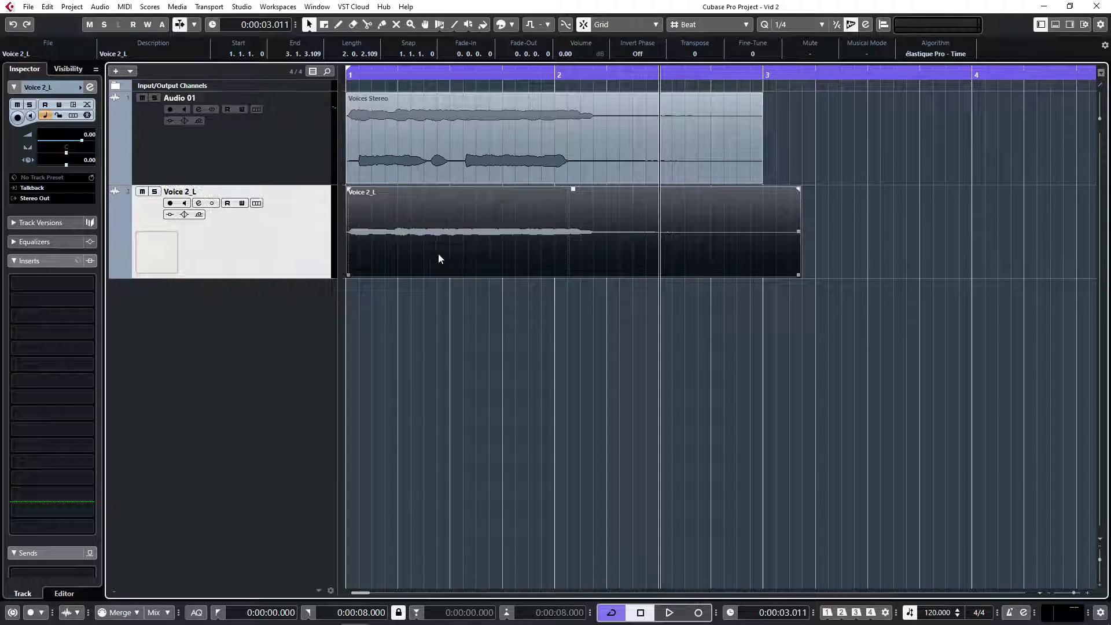
pyautogui.scroll(10, 589, 53)
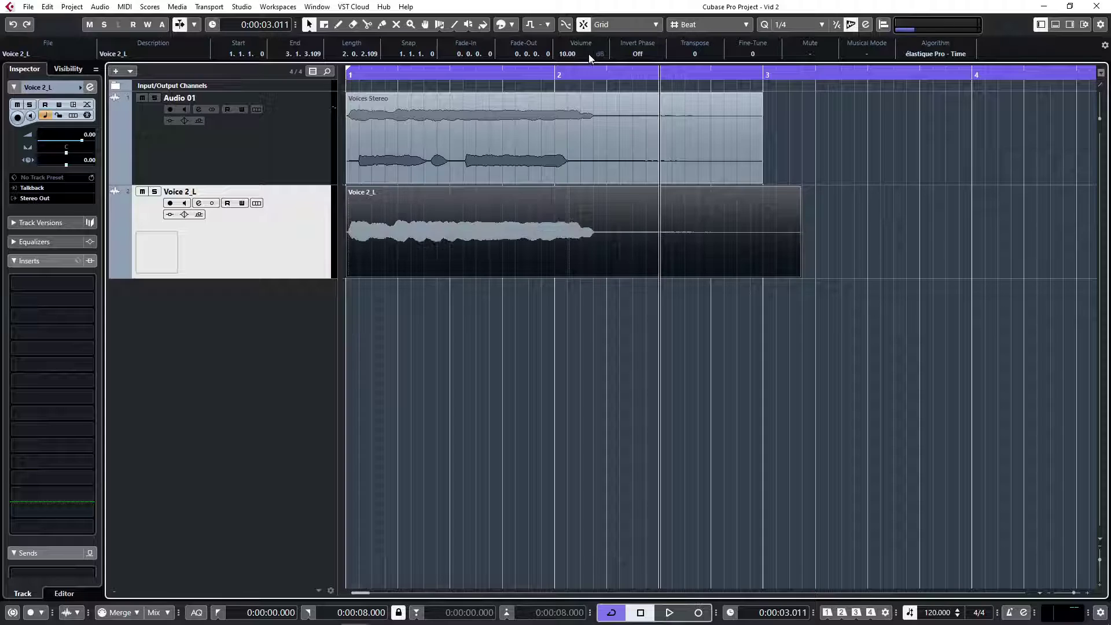
# Step: Solo the Voice 2_L track, play it from the project start, and turn solo off again
pyautogui.click(155, 192)
pyautogui.press('Home')
pyautogui.press('space')
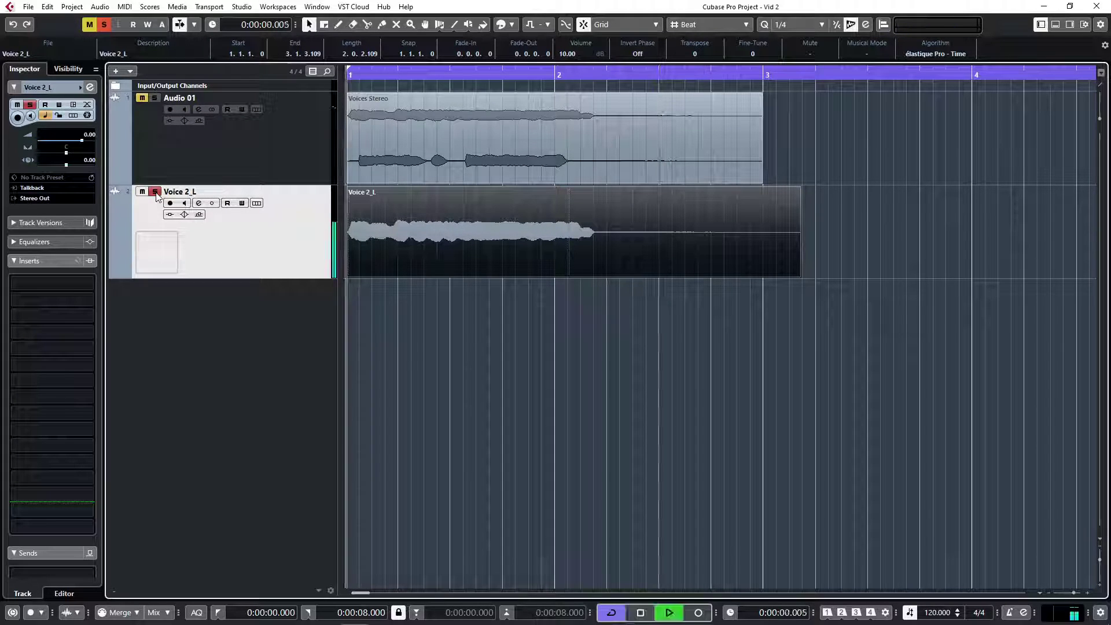
pyautogui.click(612, 352)
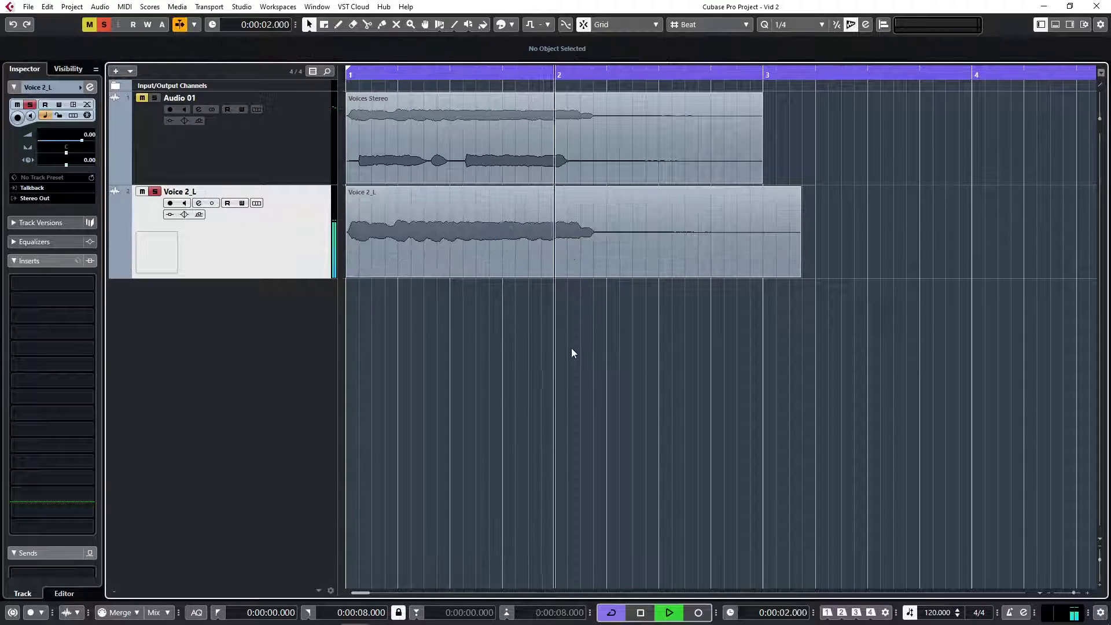
pyautogui.press('space')
pyautogui.click(154, 192)
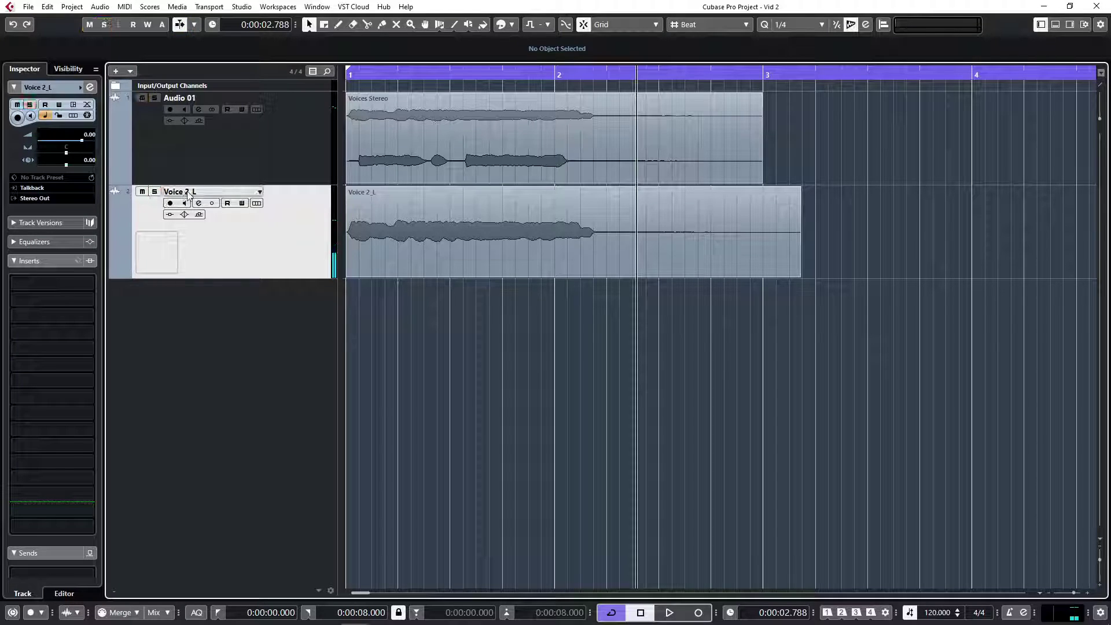
# Step: Solo the Voice 2_L track, rename it Mono, and rename the Audio 01 track Stereo
pyautogui.press('F3')
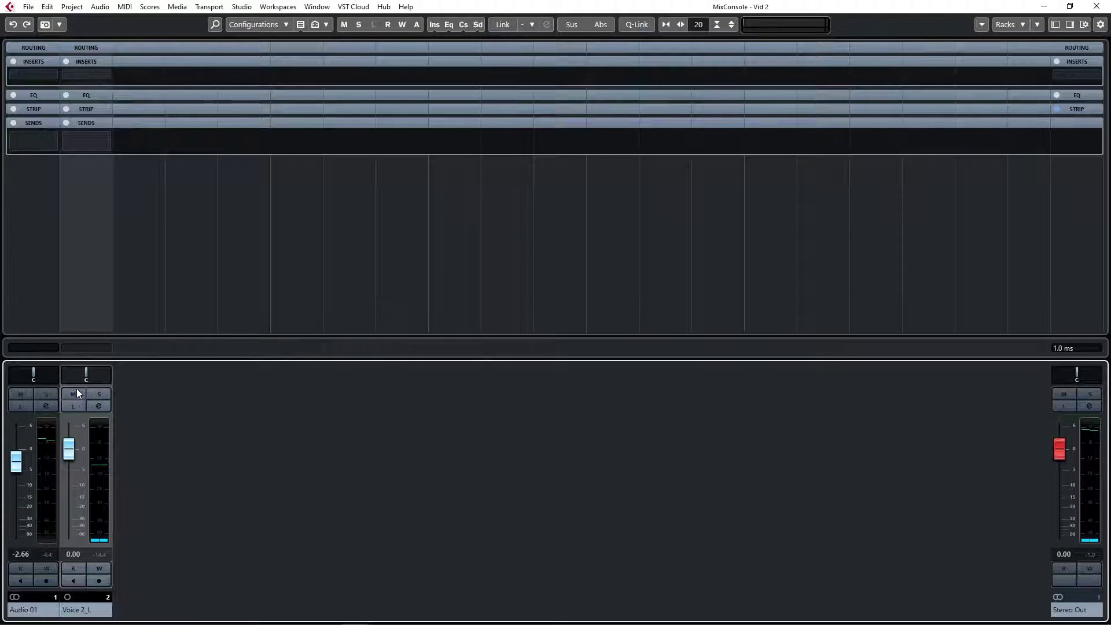
pyautogui.press('F3')
pyautogui.click(154, 192)
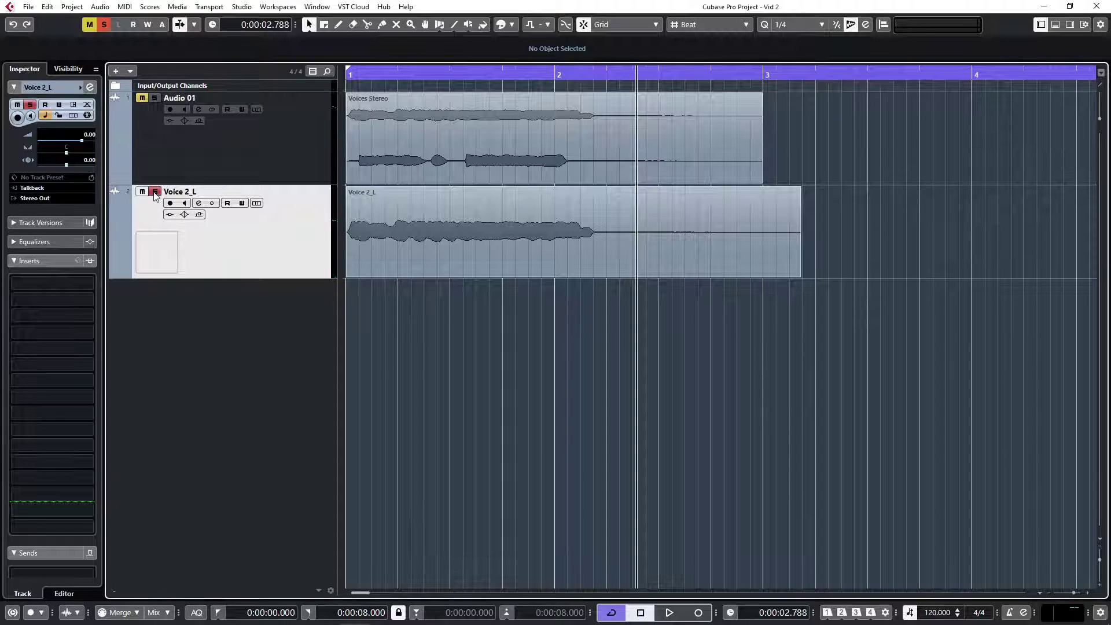
pyautogui.doubleClick(176, 192)
pyautogui.write('Mono')
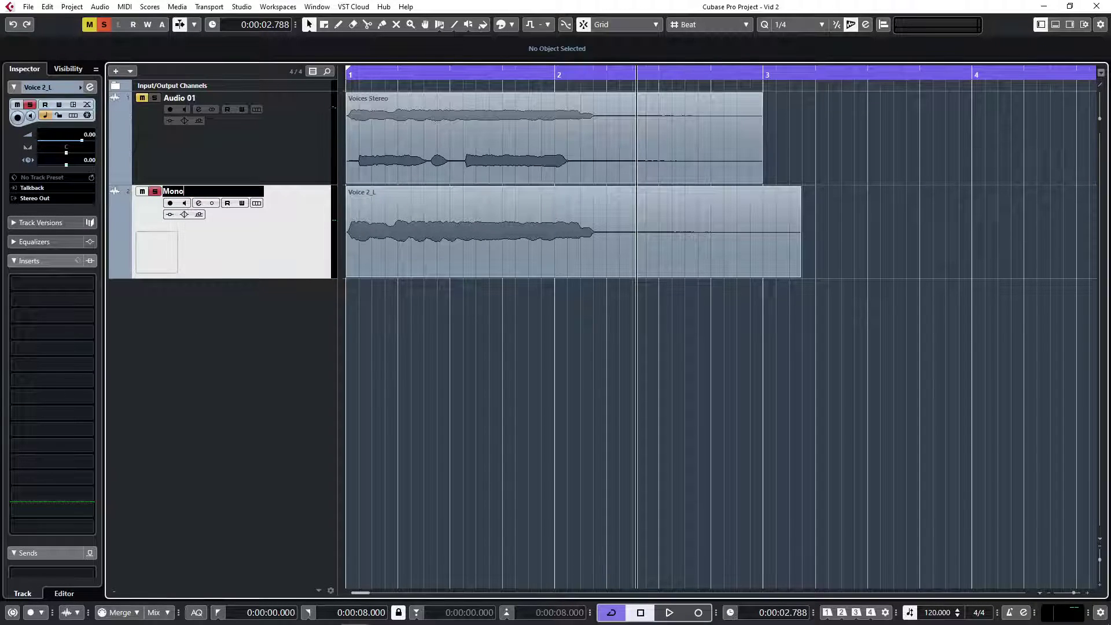
pyautogui.hotkey('shift', 'Tab')
pyautogui.write('Ster')
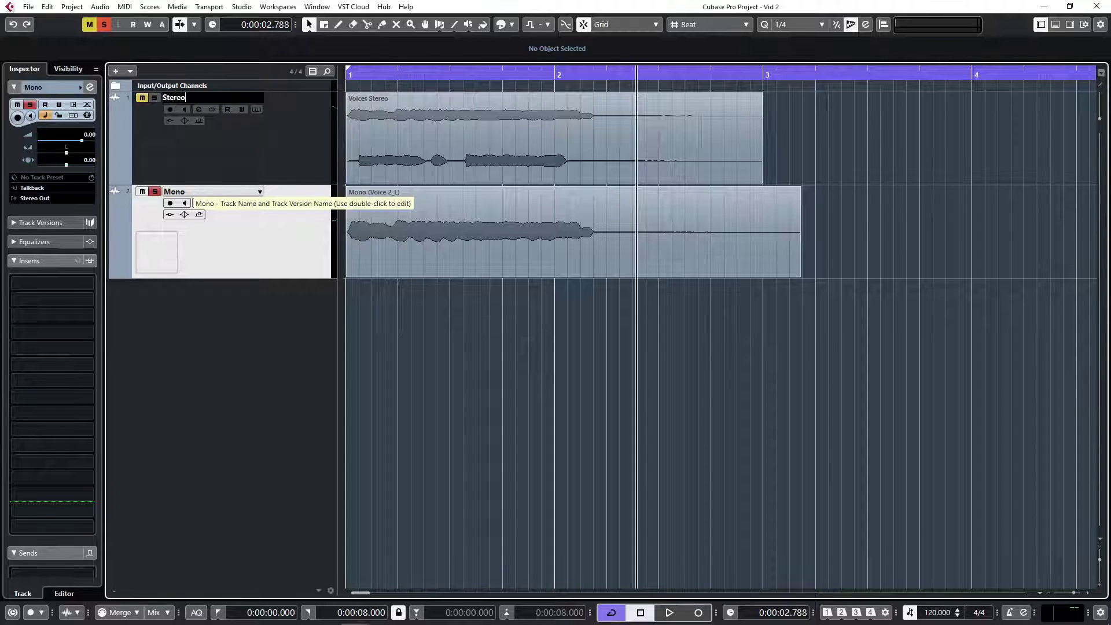
pyautogui.press('Return')
# Step: Set the end of the cycle range to 0:00:03.000, halfway through bar 2
pyautogui.press('F3')
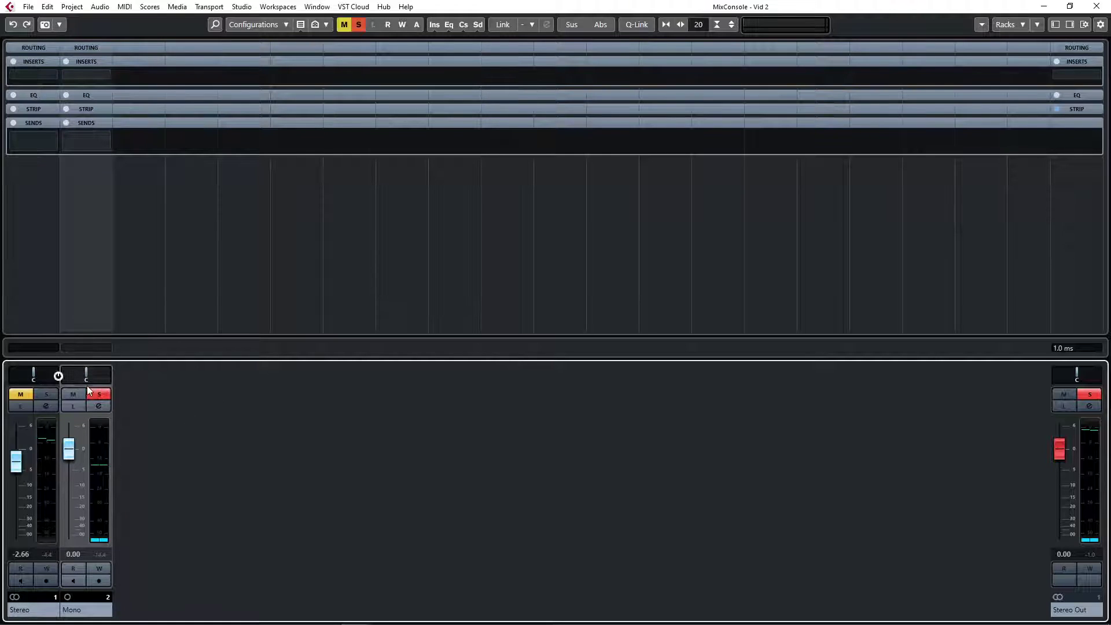
pyautogui.press('F3')
pyautogui.press('space')
pyautogui.keyDown('alt'); pyautogui.click(659, 74); pyautogui.keyUp('alt')
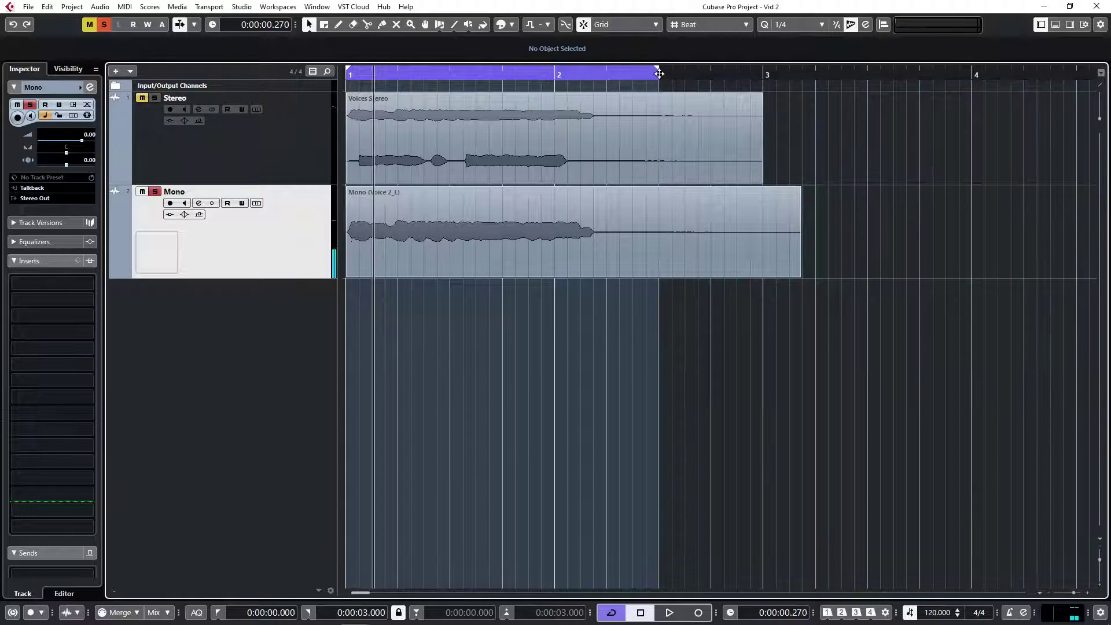
# Step: Play the soloed Mono track in the MixConsole while panning it hard left and hard right, and return the pan to centre
pyautogui.press('F3')
pyautogui.press('space')
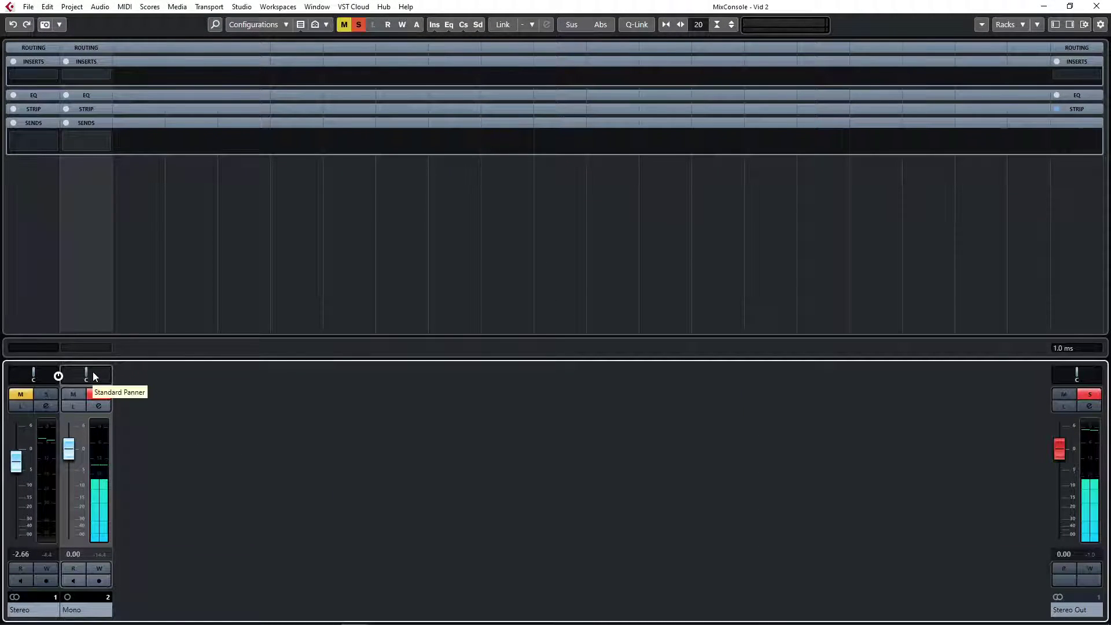
pyautogui.moveTo(88, 375); pyautogui.dragTo(62, 375)
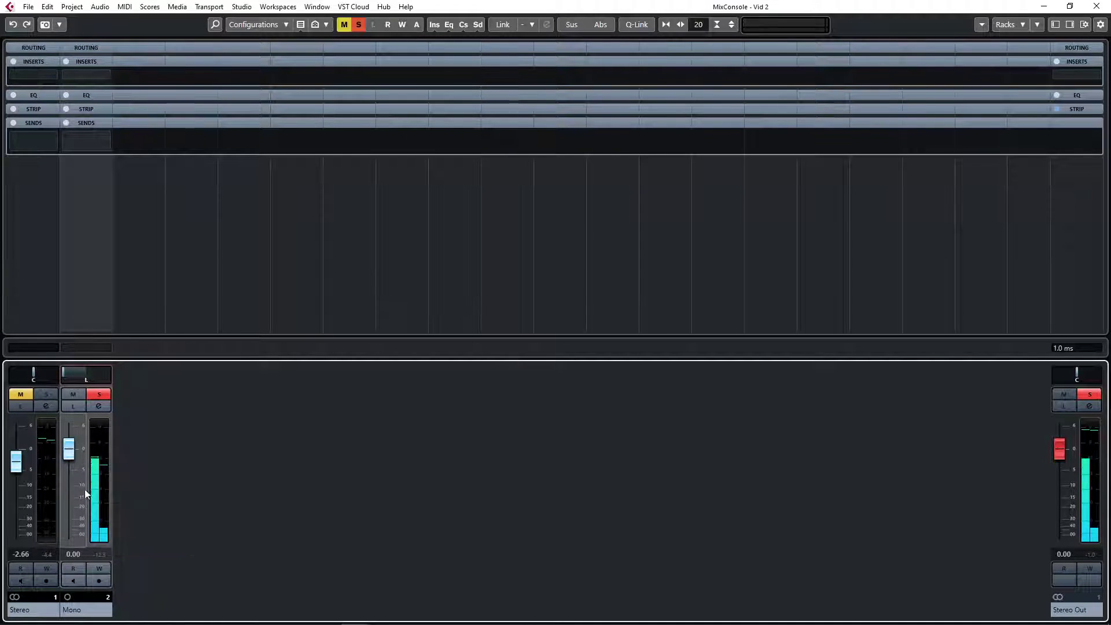
pyautogui.moveTo(72, 376); pyautogui.dragTo(110, 377)
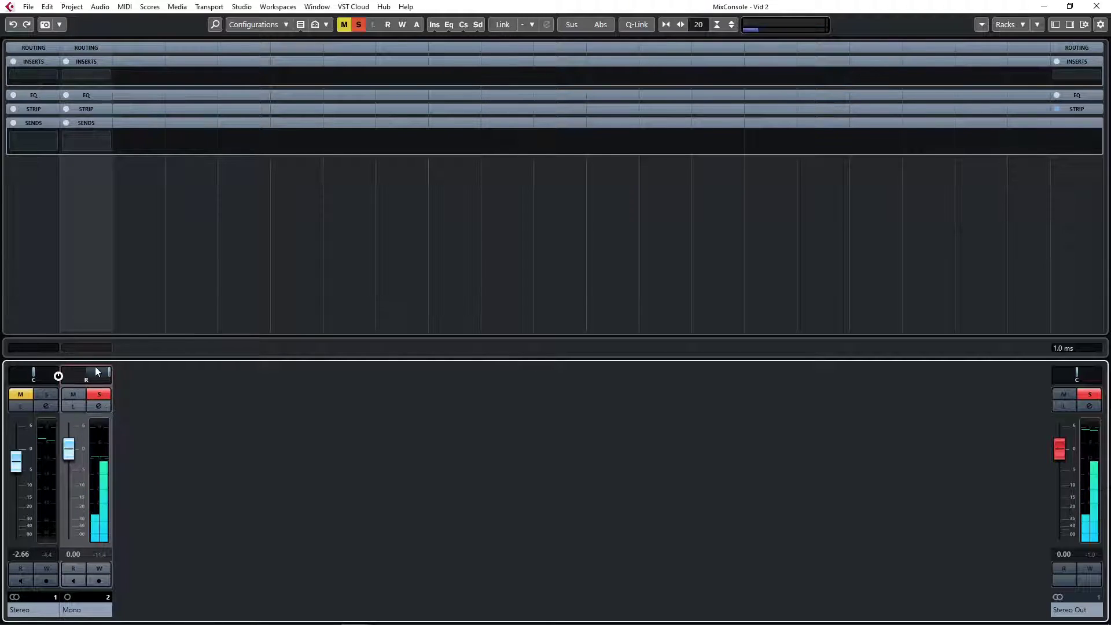
pyautogui.keyDown('ctrl'); pyautogui.click(91, 375); pyautogui.keyUp('ctrl')
# Step: Switch solo from the Mono track to the Stereo track and pan the Stereo track hard left, then hard right
pyautogui.click(100, 394)
pyautogui.click(46, 394)
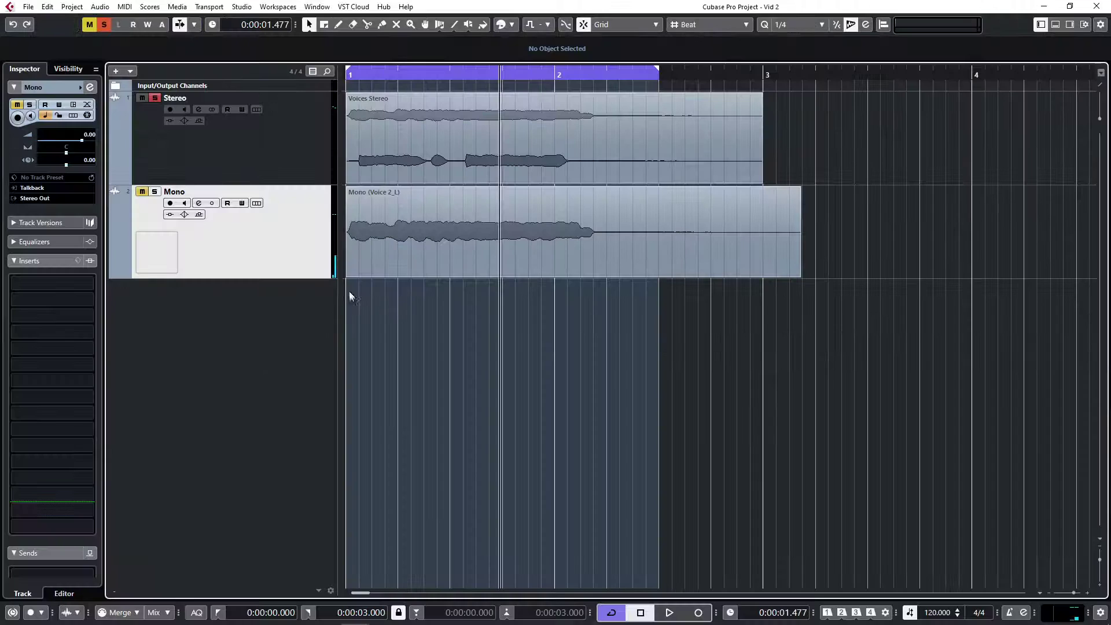
pyautogui.click(283, 158)
pyautogui.click(391, 149)
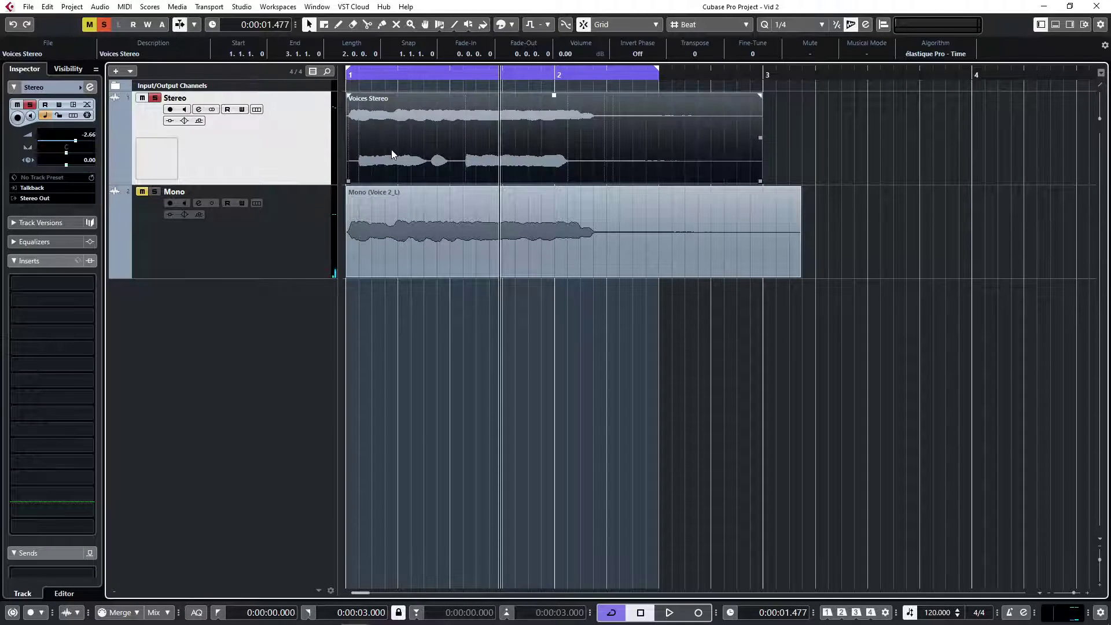
pyautogui.click(609, 414)
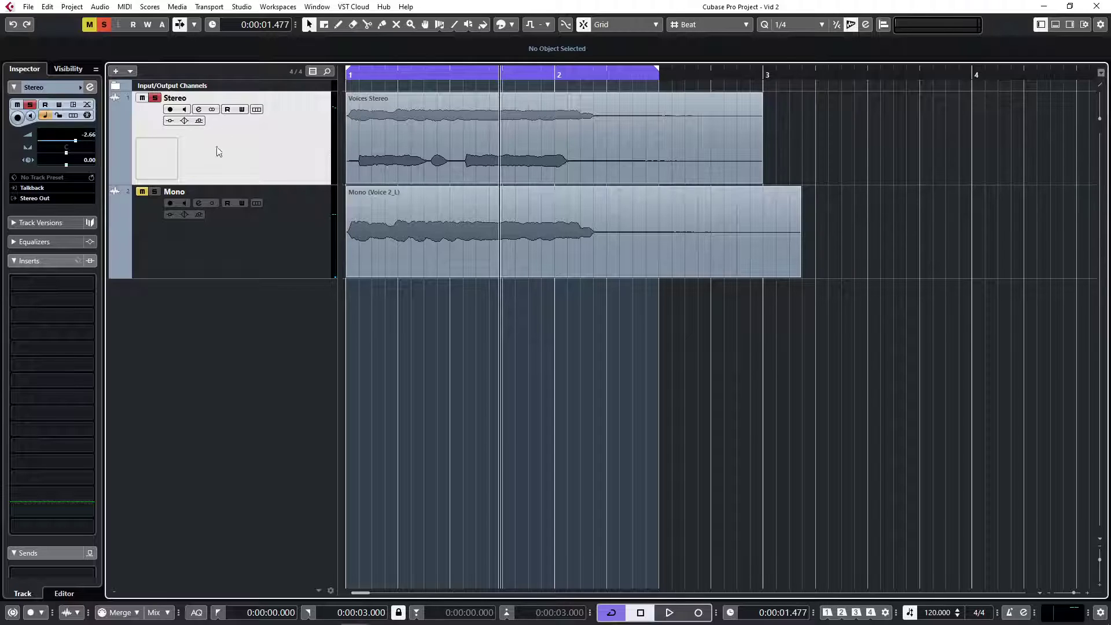
pyautogui.moveTo(68, 157); pyautogui.dragTo(29, 153)
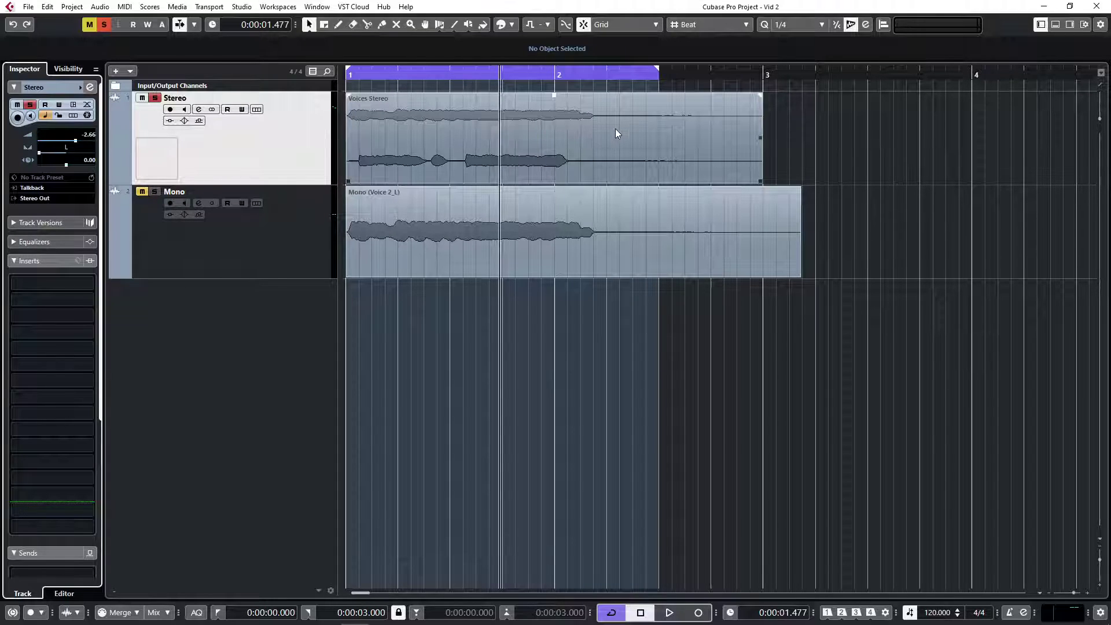
pyautogui.moveTo(39, 153); pyautogui.dragTo(124, 156)
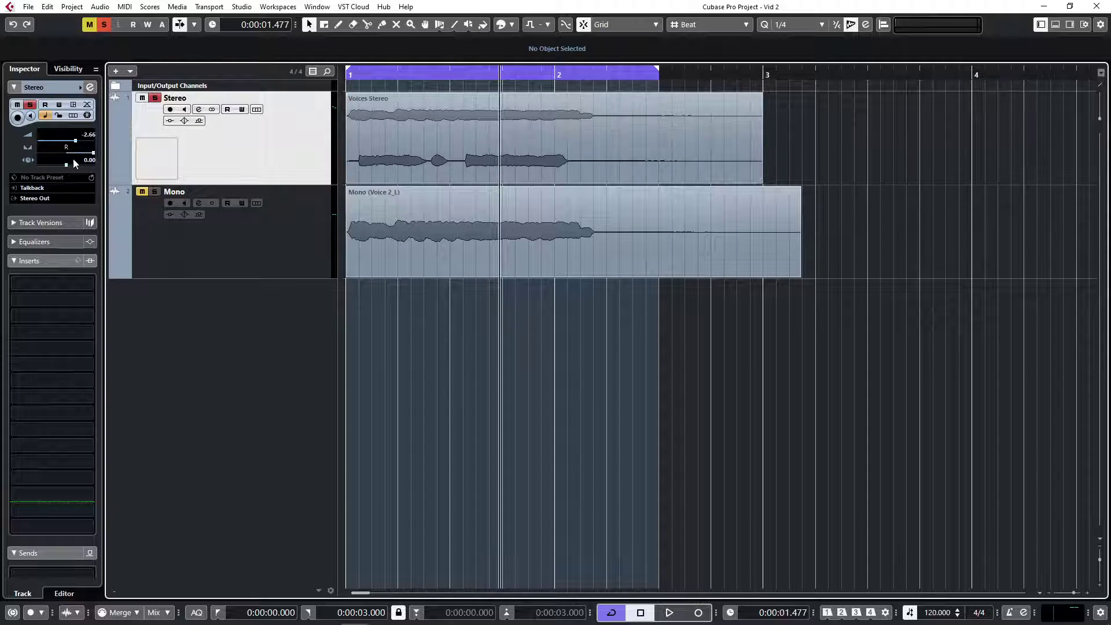
# Step: Turn off solo on the Stereo track and try panning the Mono track to the right
pyautogui.click(211, 222)
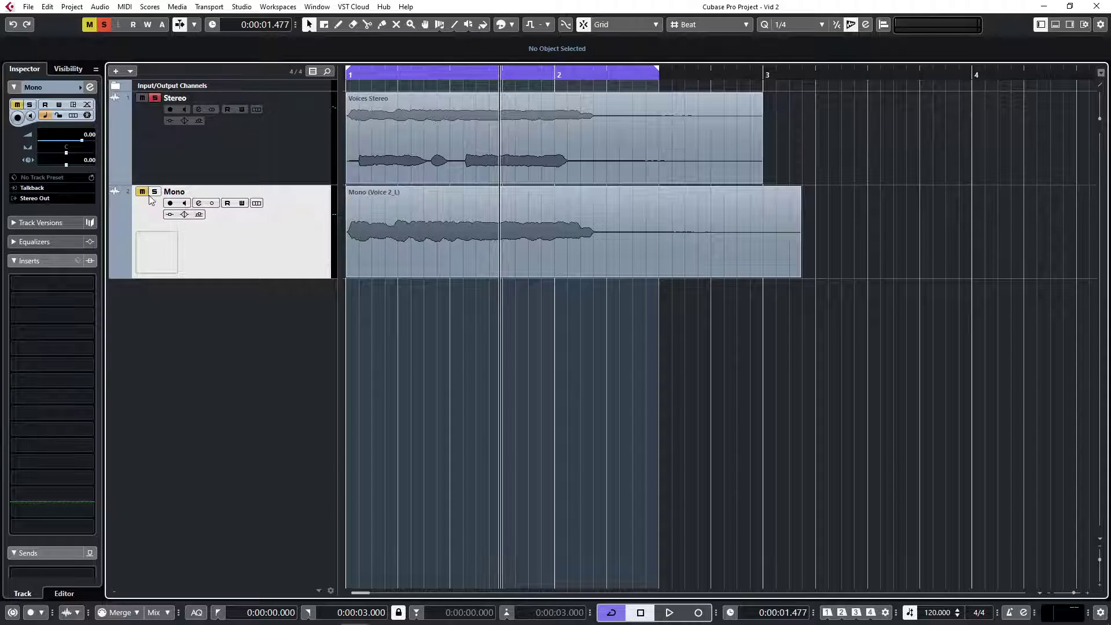
pyautogui.click(155, 98)
pyautogui.click(431, 241)
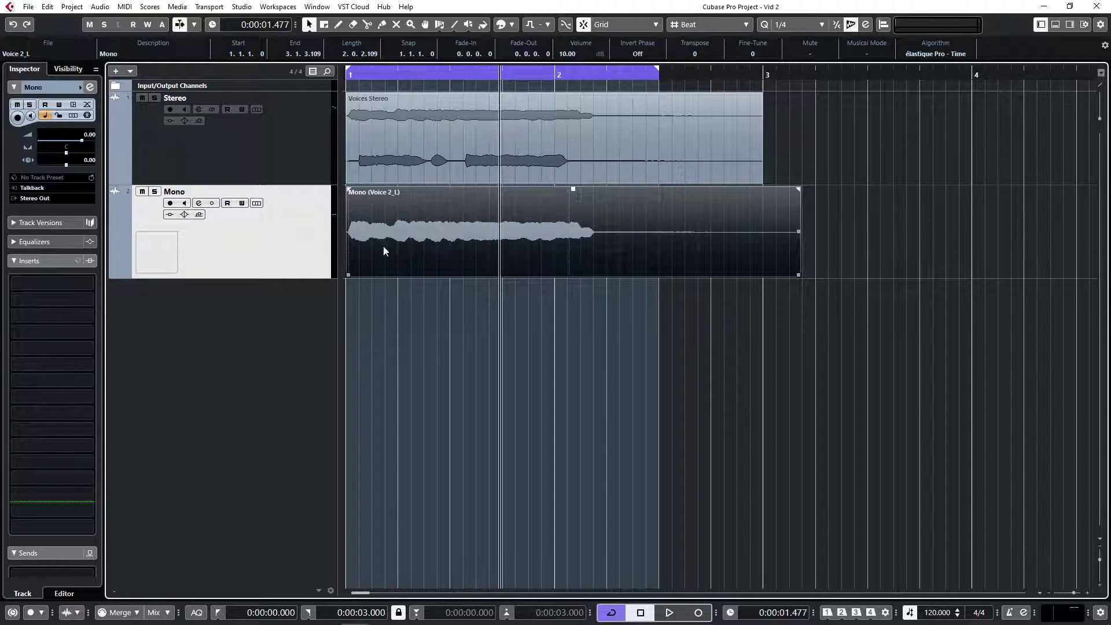
pyautogui.moveTo(66, 152); pyautogui.dragTo(108, 159)
# Step: Solo and play the Stereo track while panning it hard left and hard right, and reset its pan to centre
pyautogui.click(264, 161)
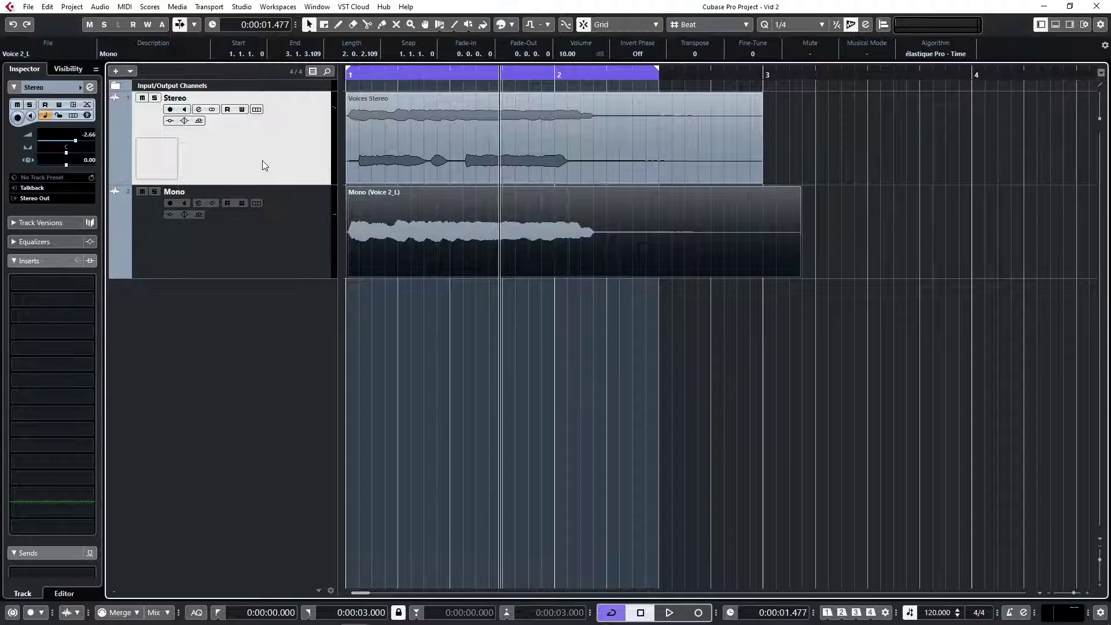
pyautogui.click(155, 98)
pyautogui.press('space')
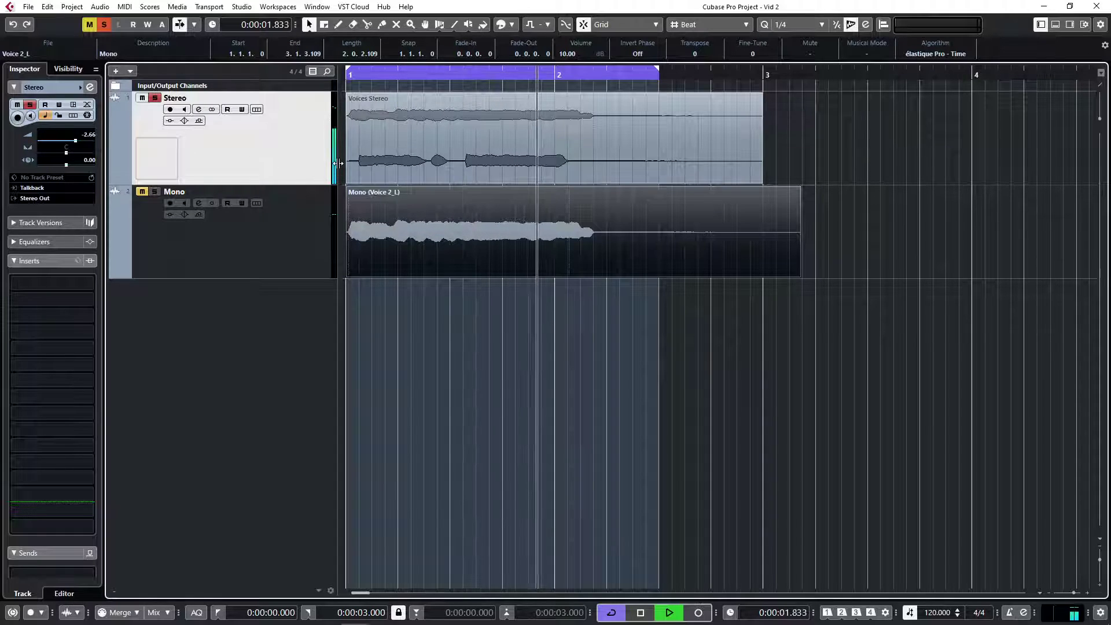
pyautogui.moveTo(66, 153); pyautogui.dragTo(36, 174)
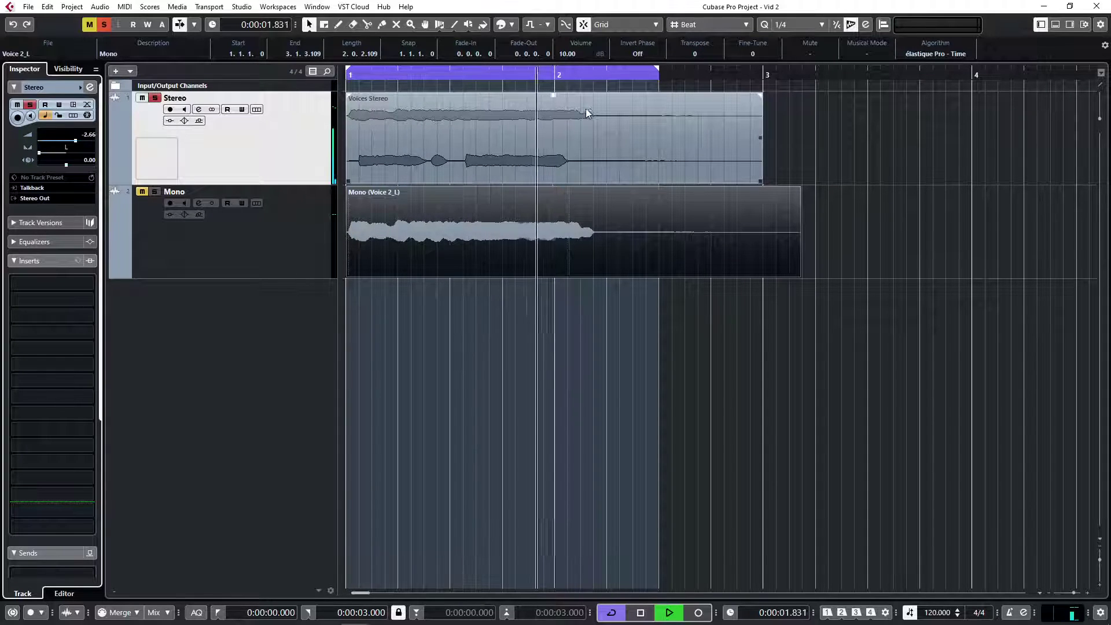
pyautogui.moveTo(40, 153); pyautogui.dragTo(94, 154)
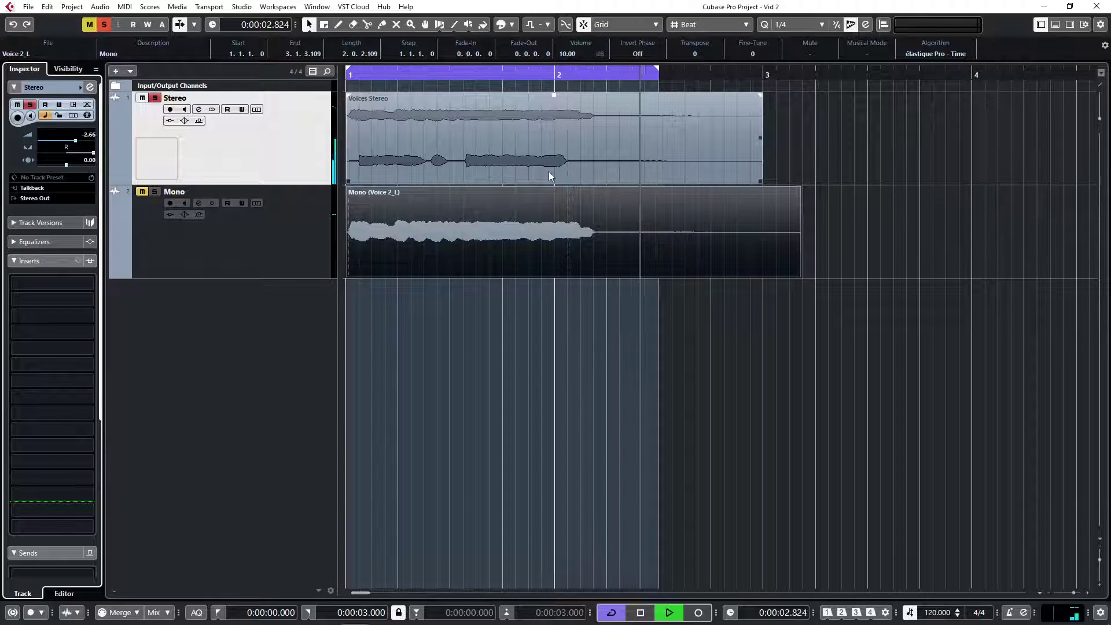
pyautogui.press('space')
pyautogui.keyDown('ctrl'); pyautogui.click(88, 153); pyautogui.keyUp('ctrl')
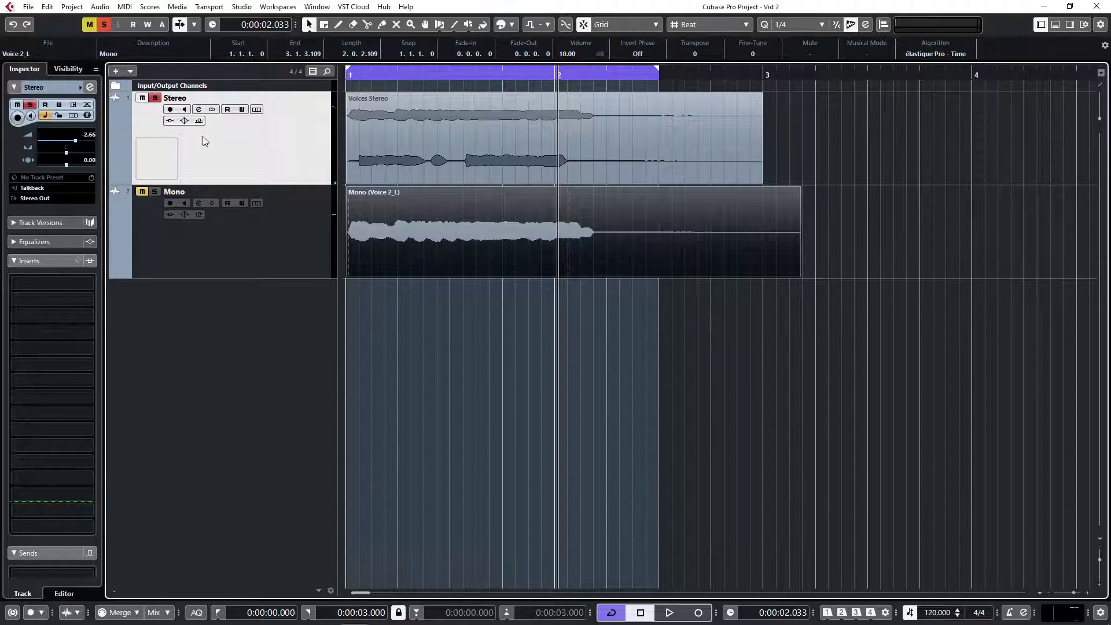
# Step: Pan the Stereo track hard left and then hard right, and turn off its solo
pyautogui.click(198, 110)
pyautogui.click(198, 110)
pyautogui.click(565, 123)
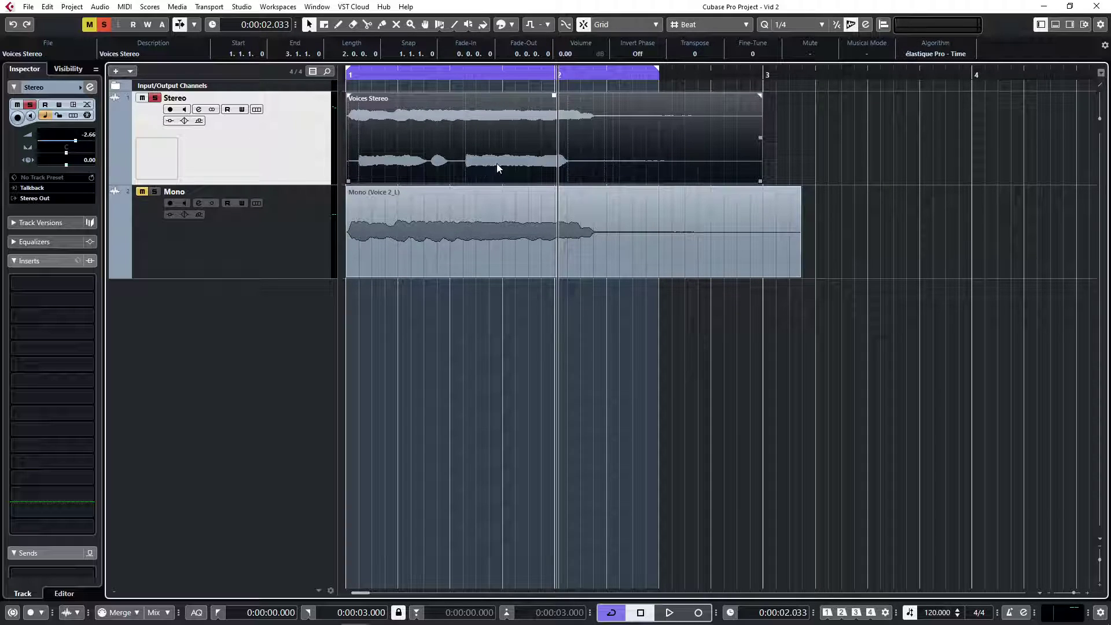
pyautogui.moveTo(68, 154); pyautogui.dragTo(36, 160)
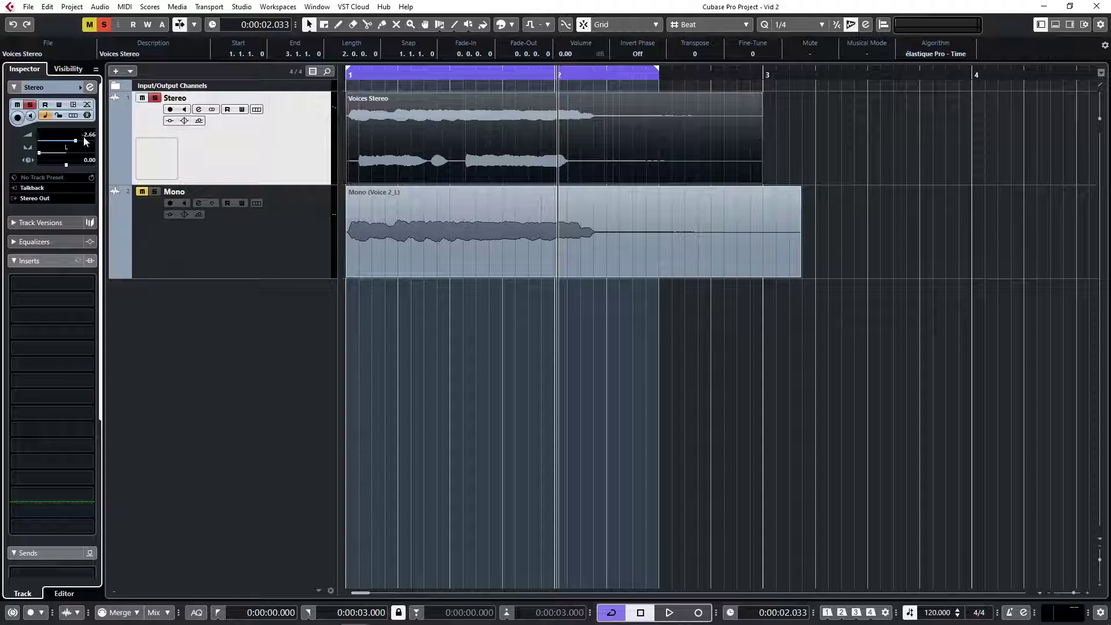
pyautogui.moveTo(41, 153); pyautogui.dragTo(115, 154)
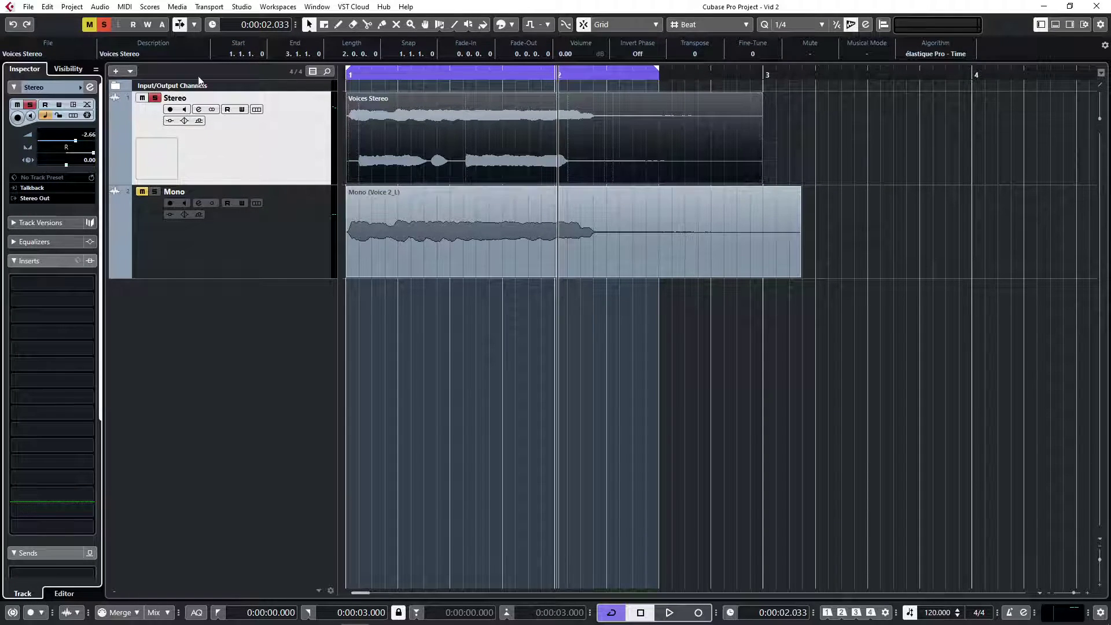
pyautogui.click(155, 98)
# Step: Compare the Mono and Stereo tracks by selecting each in turn, ending on the Voice 2_L event
pyautogui.click(150, 202)
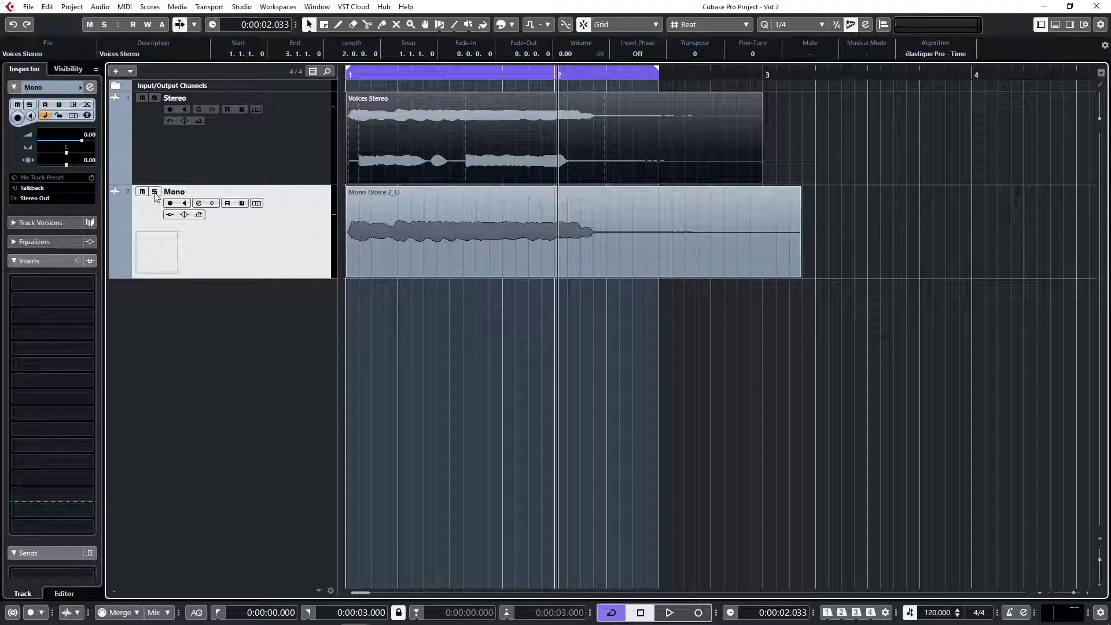
pyautogui.click(466, 231)
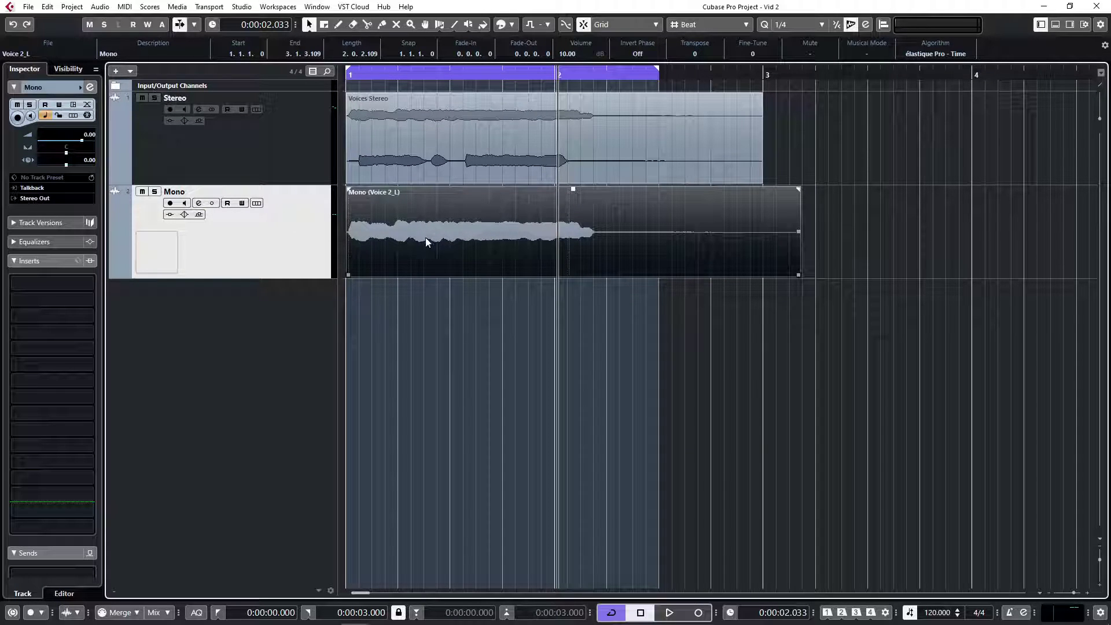
pyautogui.click(563, 358)
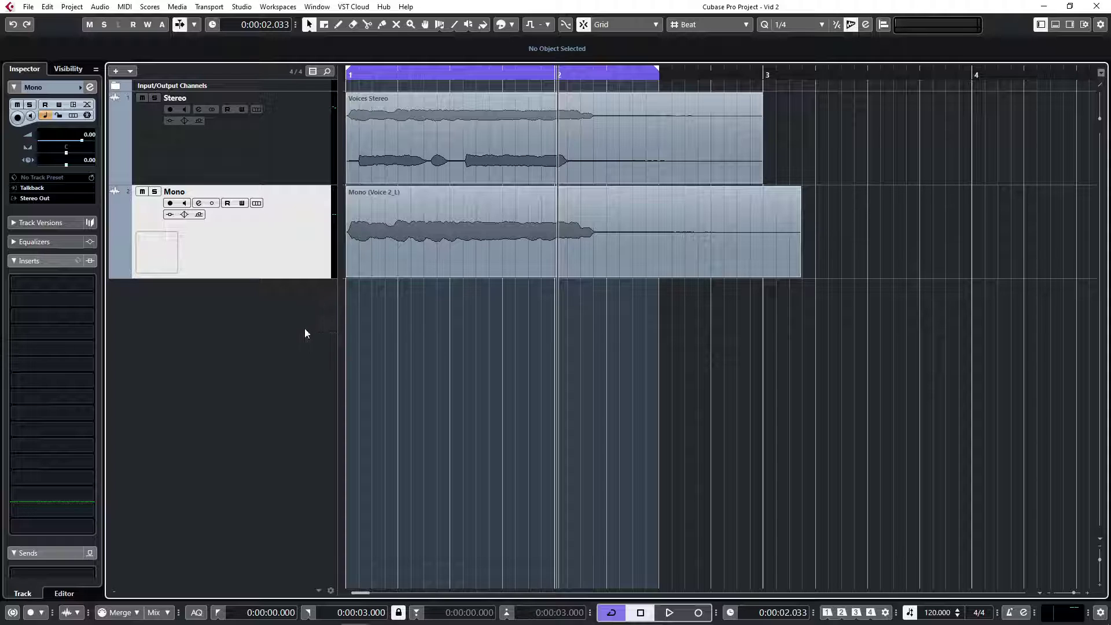
pyautogui.click(284, 170)
pyautogui.click(307, 225)
pyautogui.click(402, 241)
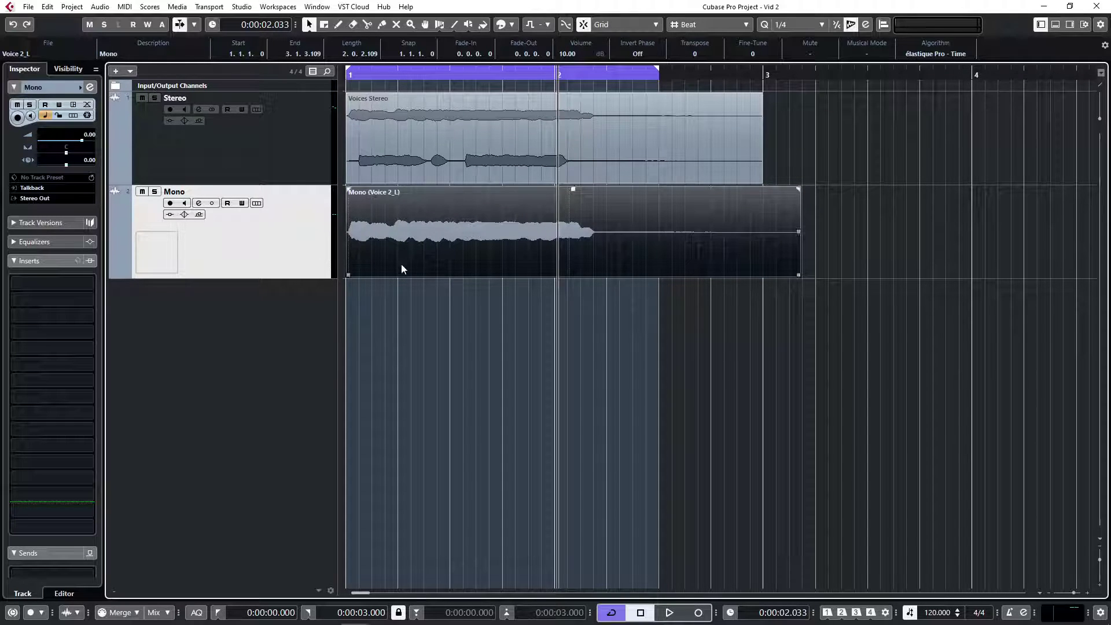
# Step: Check the Mono track's mono-to-stereo routing in its Channel Settings and compare both channels in the MixConsole
pyautogui.click(198, 204)
pyautogui.click(197, 203)
pyautogui.click(198, 203)
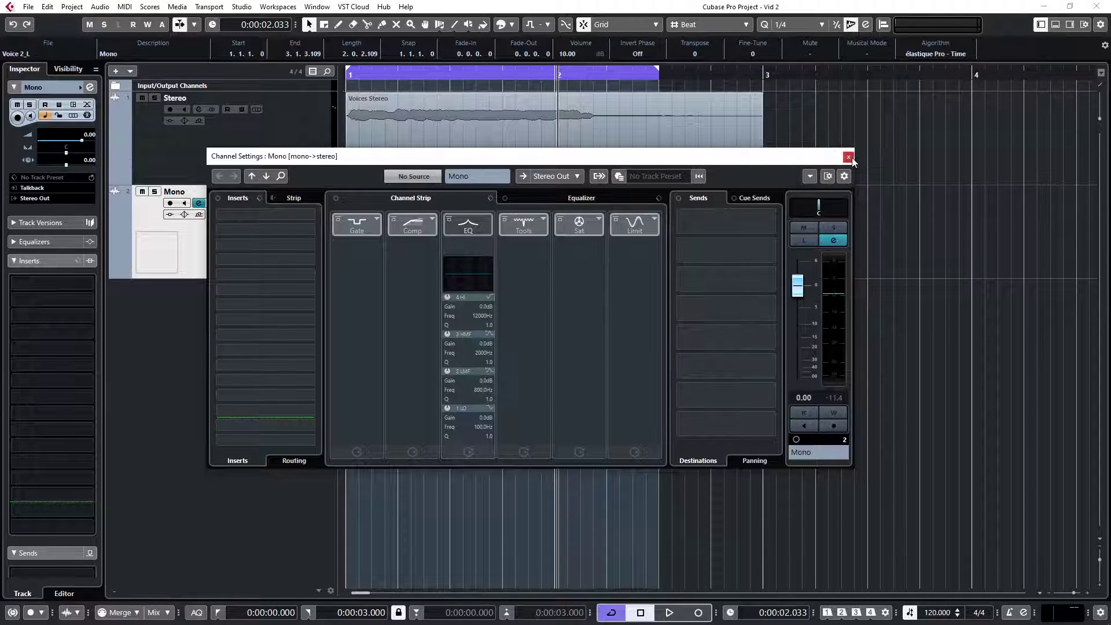
pyautogui.click(851, 157)
pyautogui.press('F3')
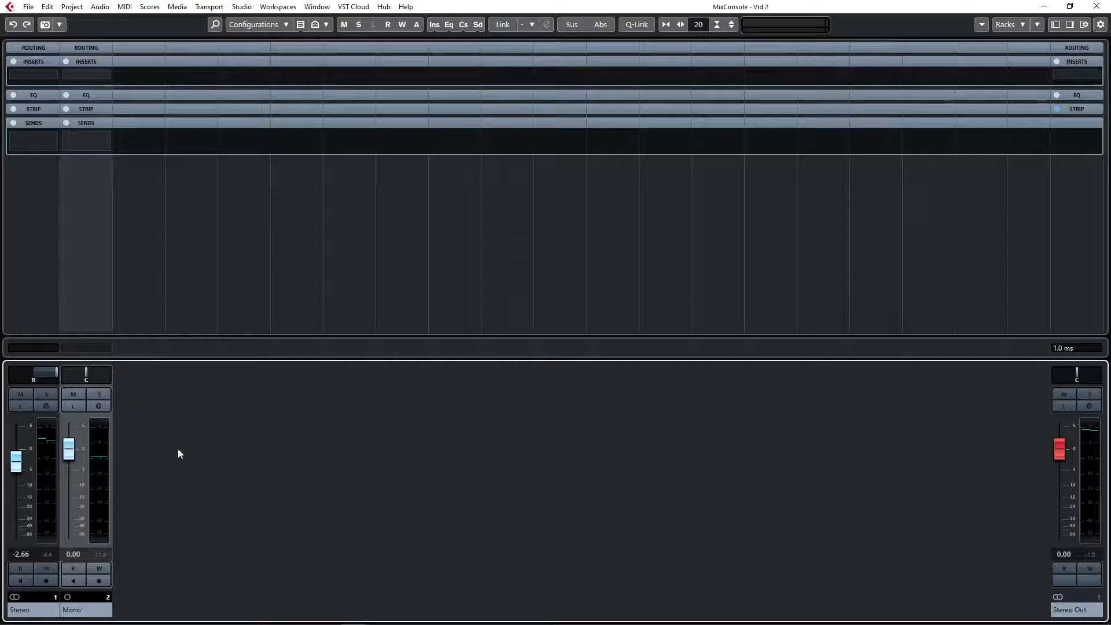
pyautogui.press('F3')
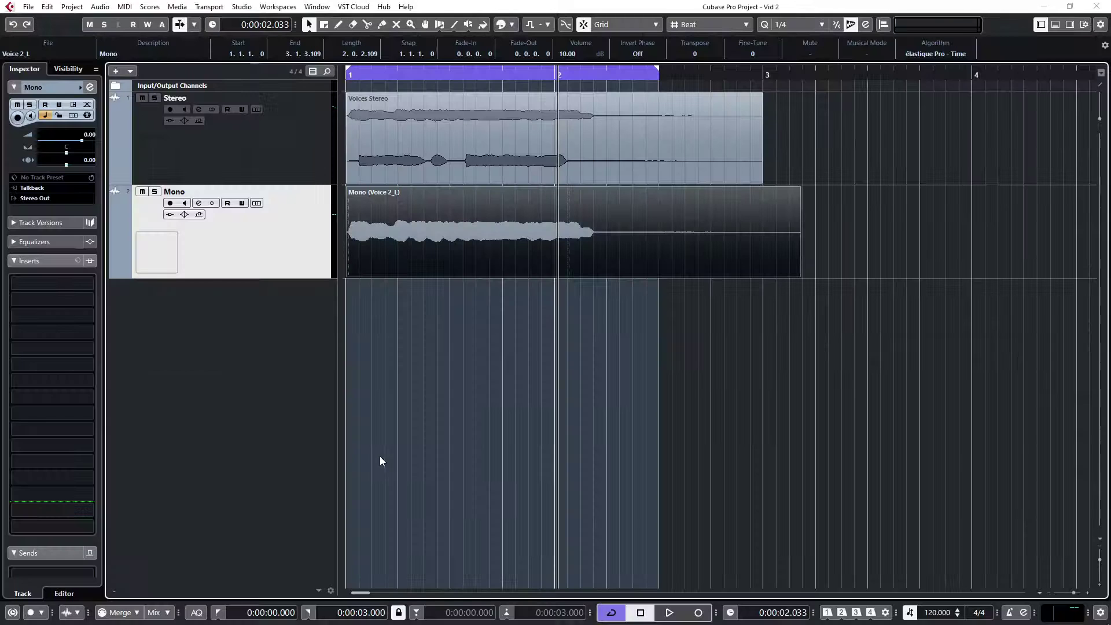
pyautogui.click(345, 442)
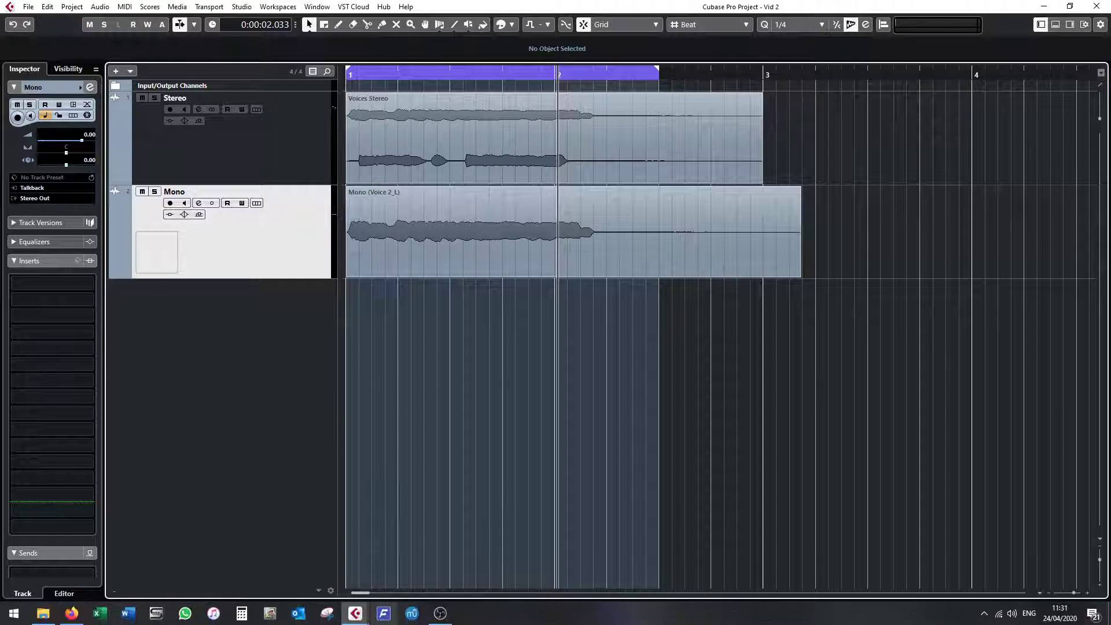